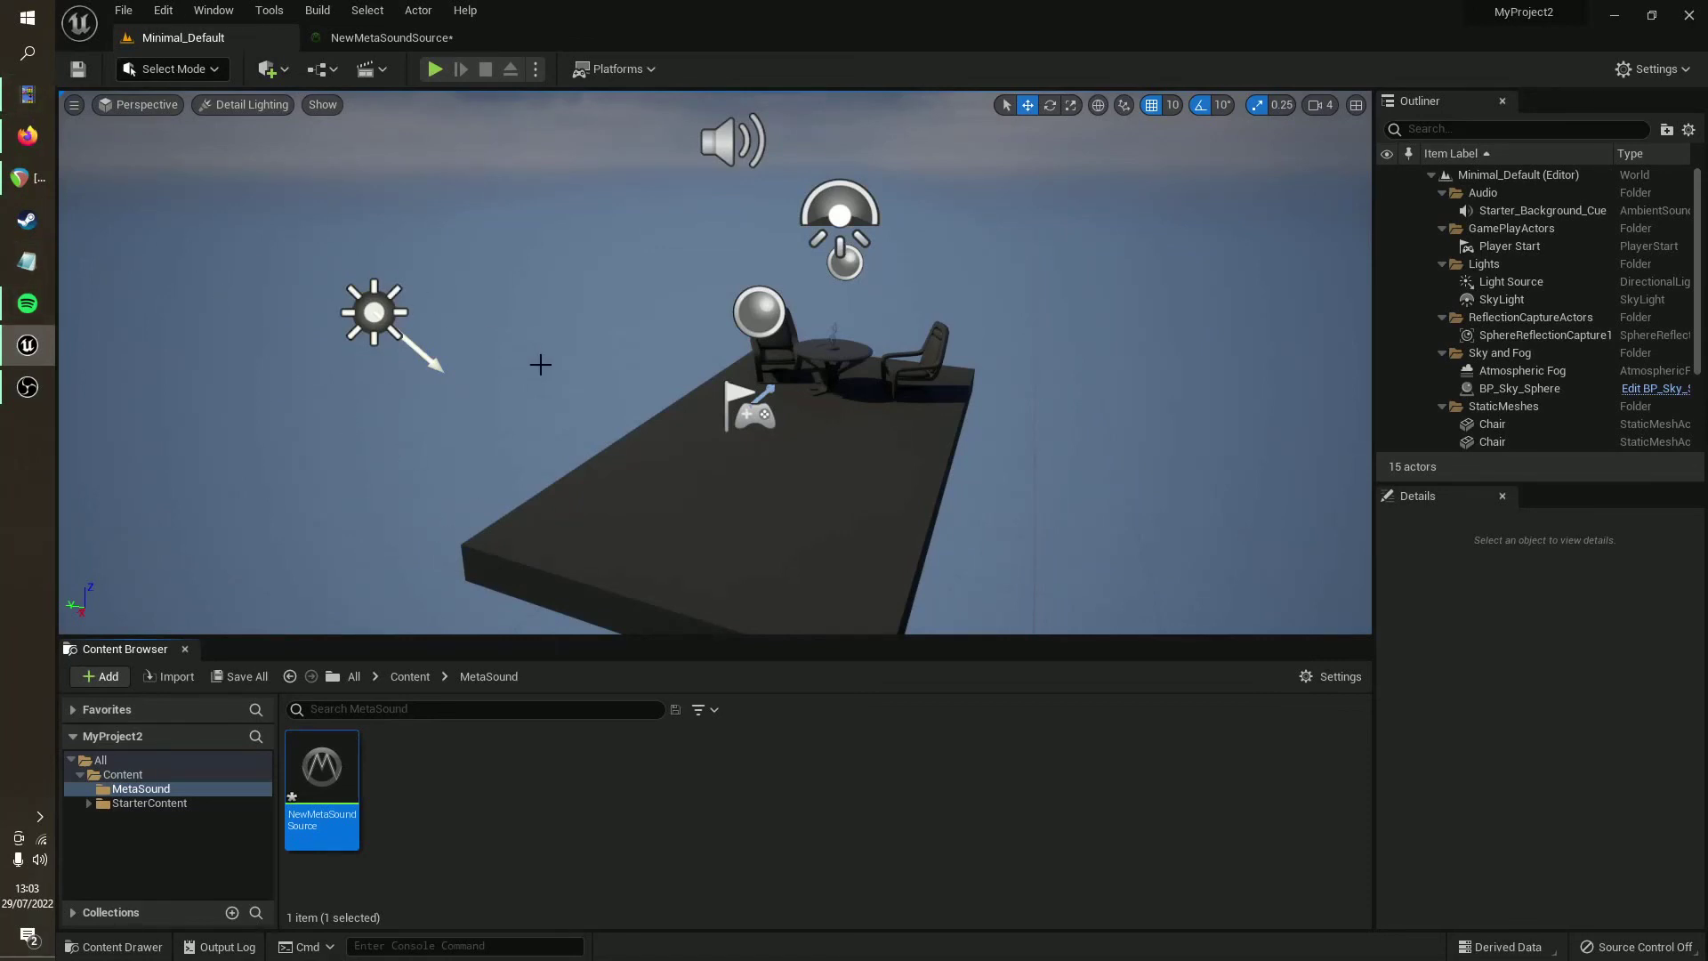
Step: Search the project's plugins for "meta" to check the MetaSound plugin, and close the plugin list
click(163, 10)
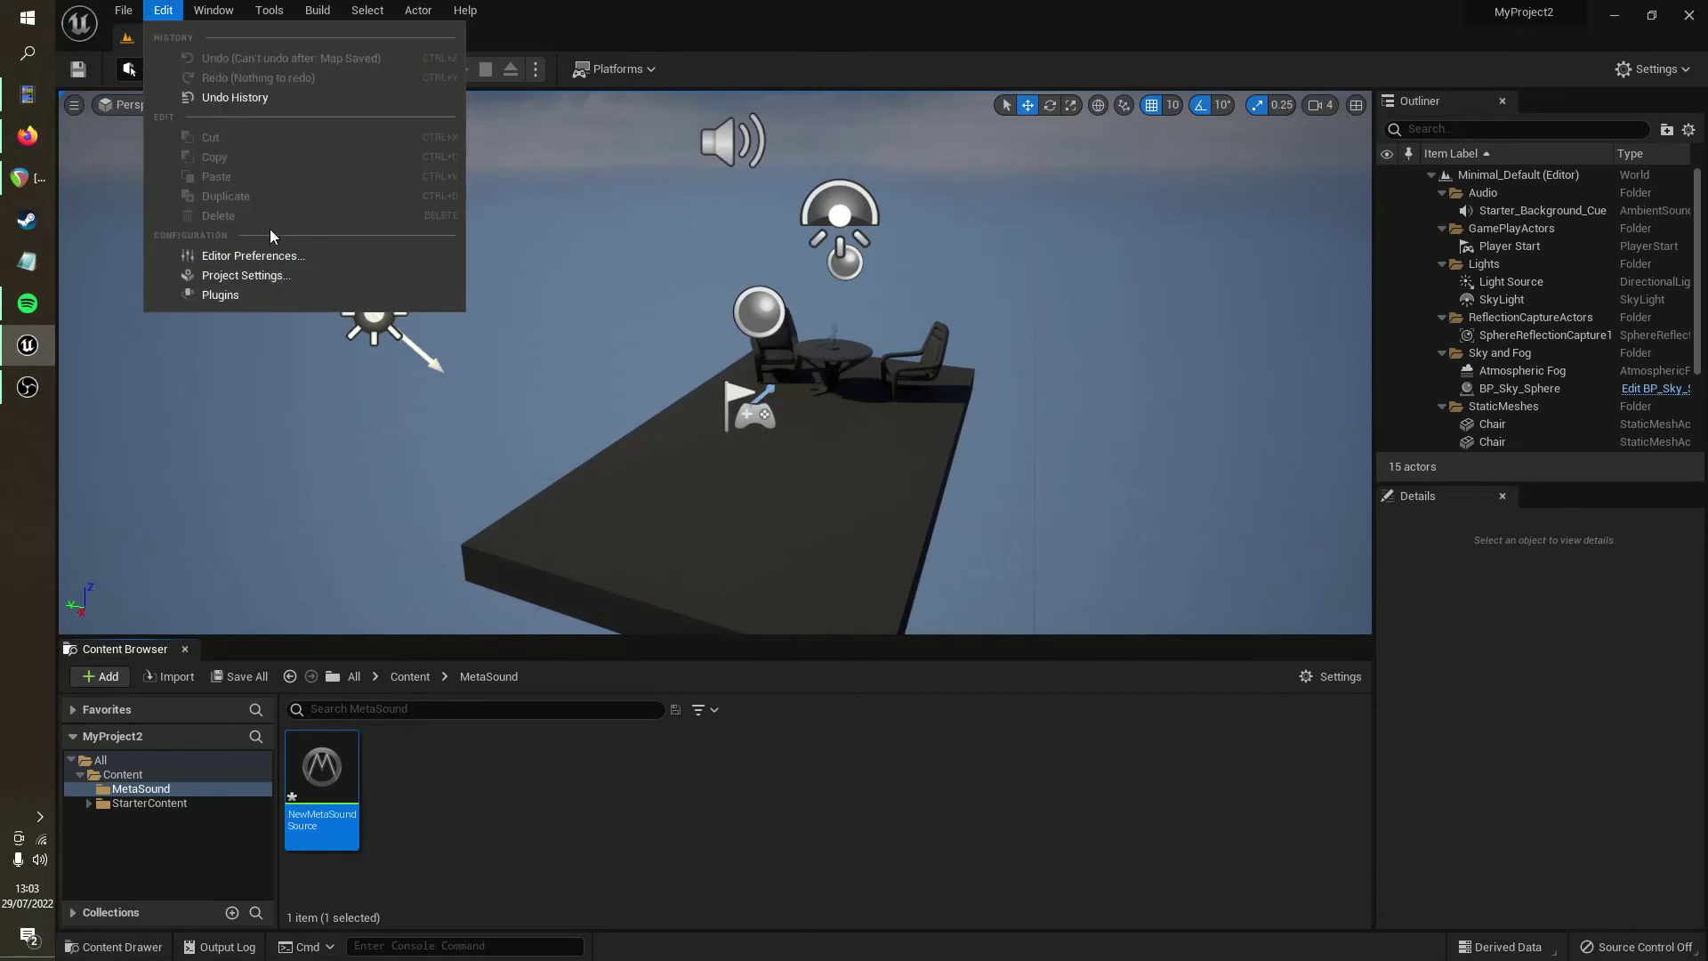
click(221, 295)
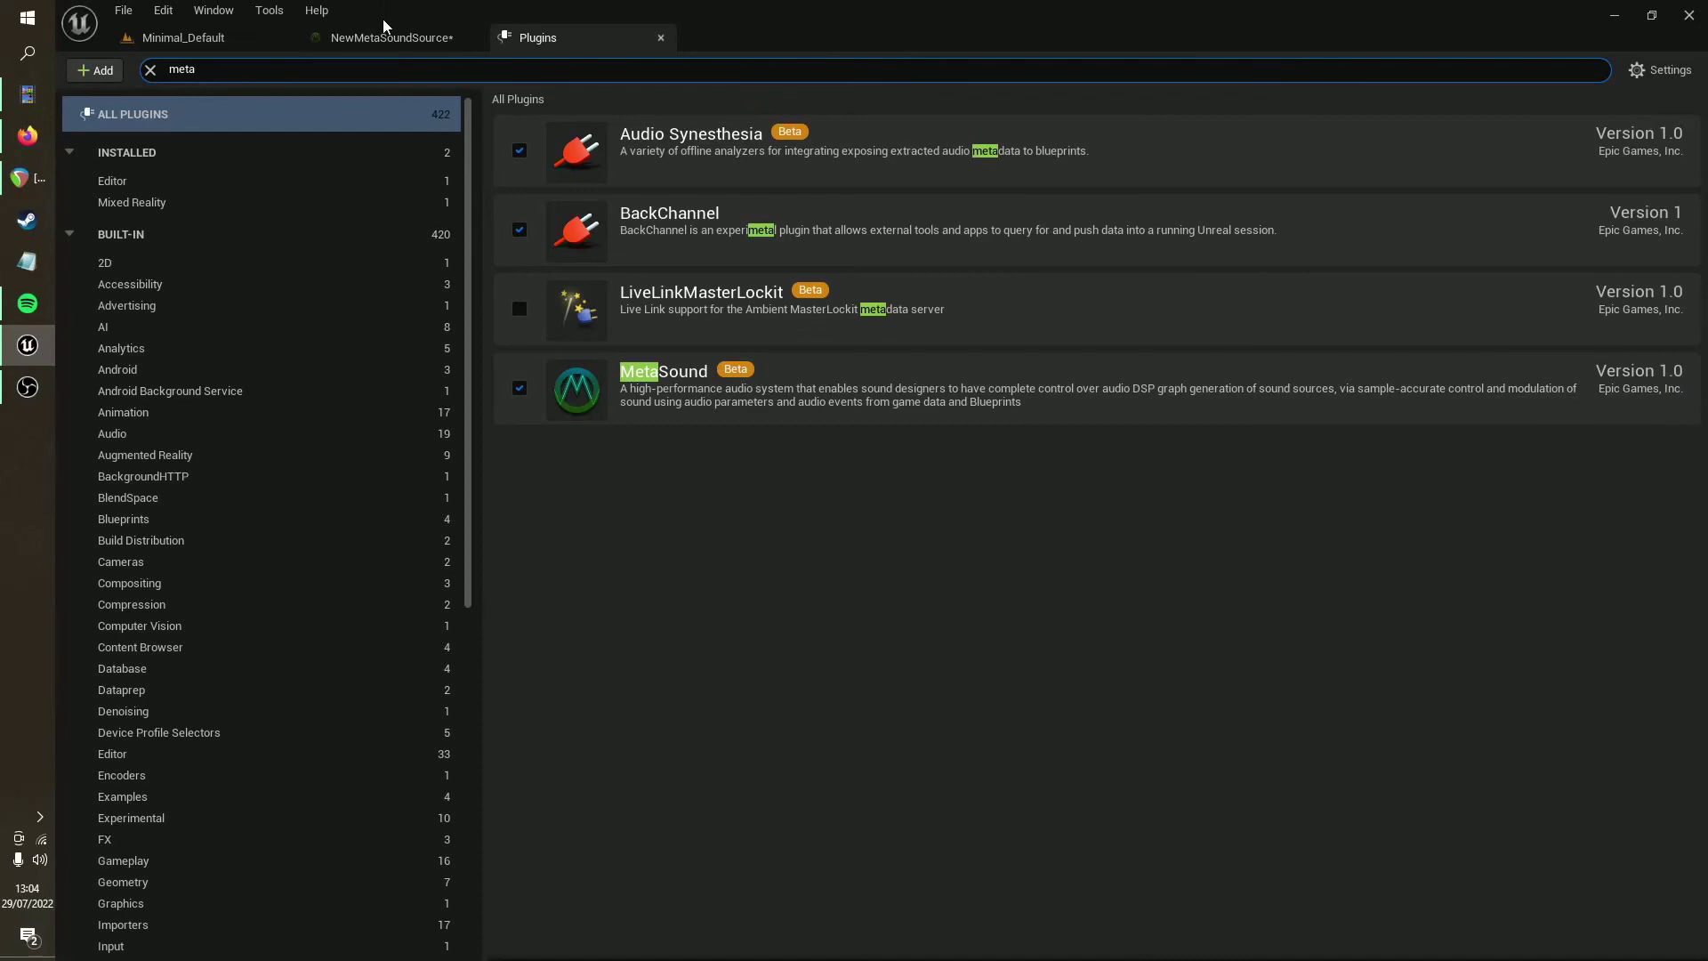
click(661, 38)
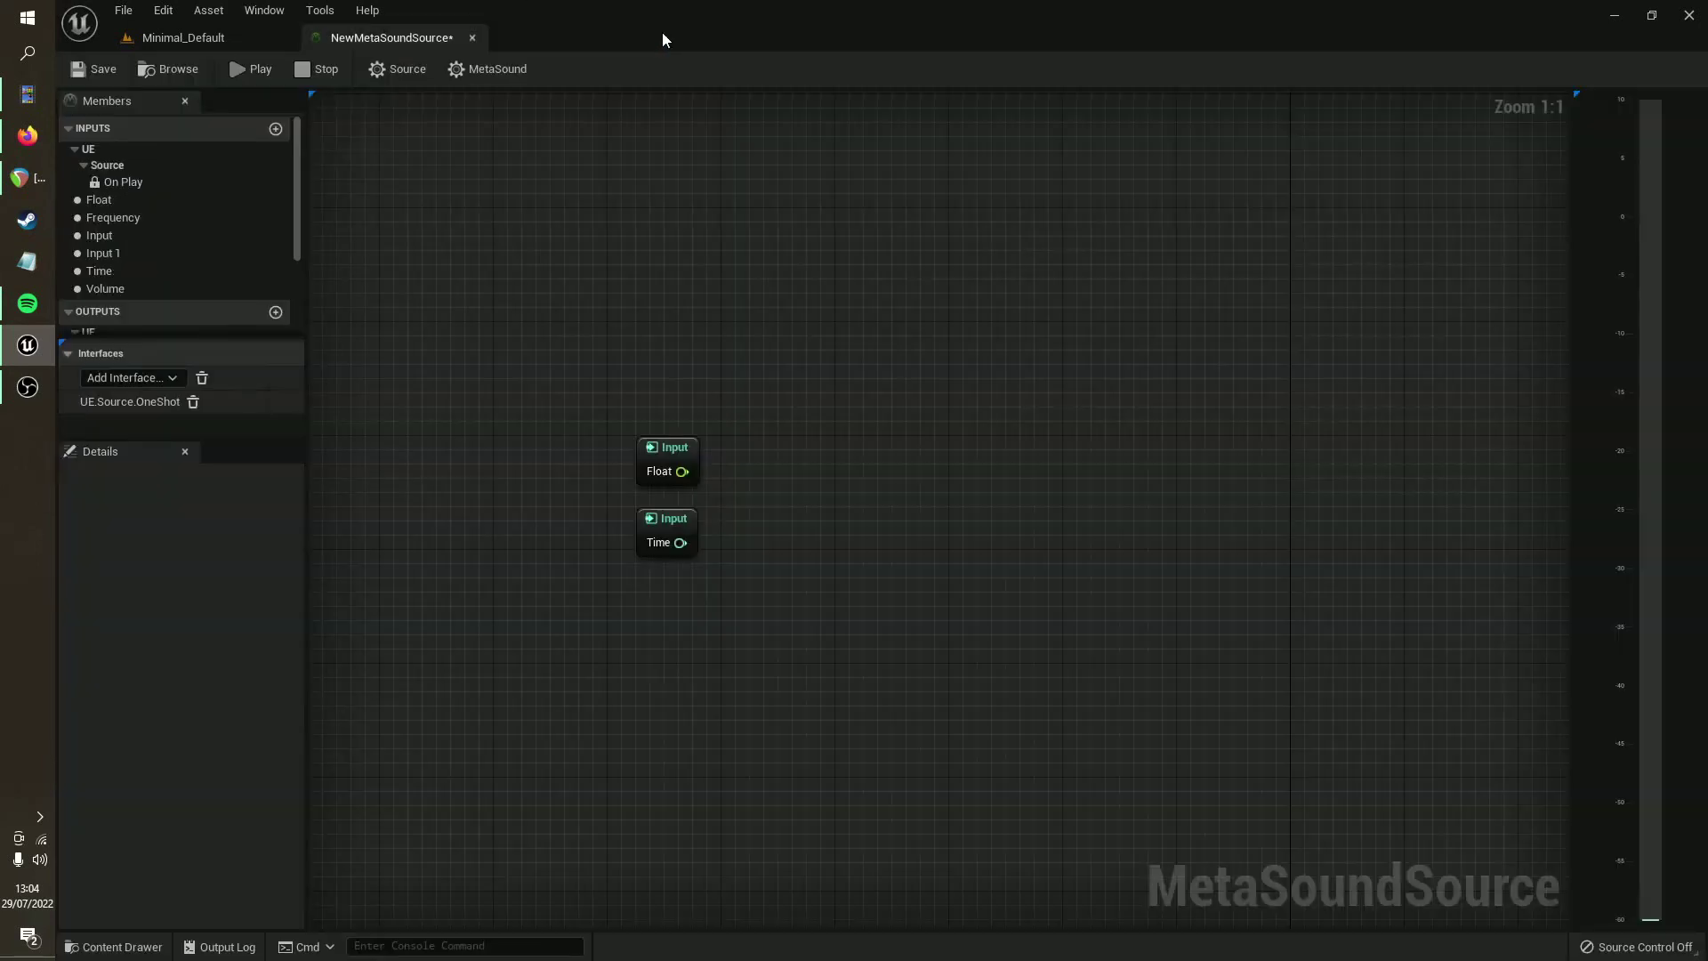
Step: View the sound asset types available in the level's MetaSound folder and open the existing NewMetaSoundSource asset
click(213, 76)
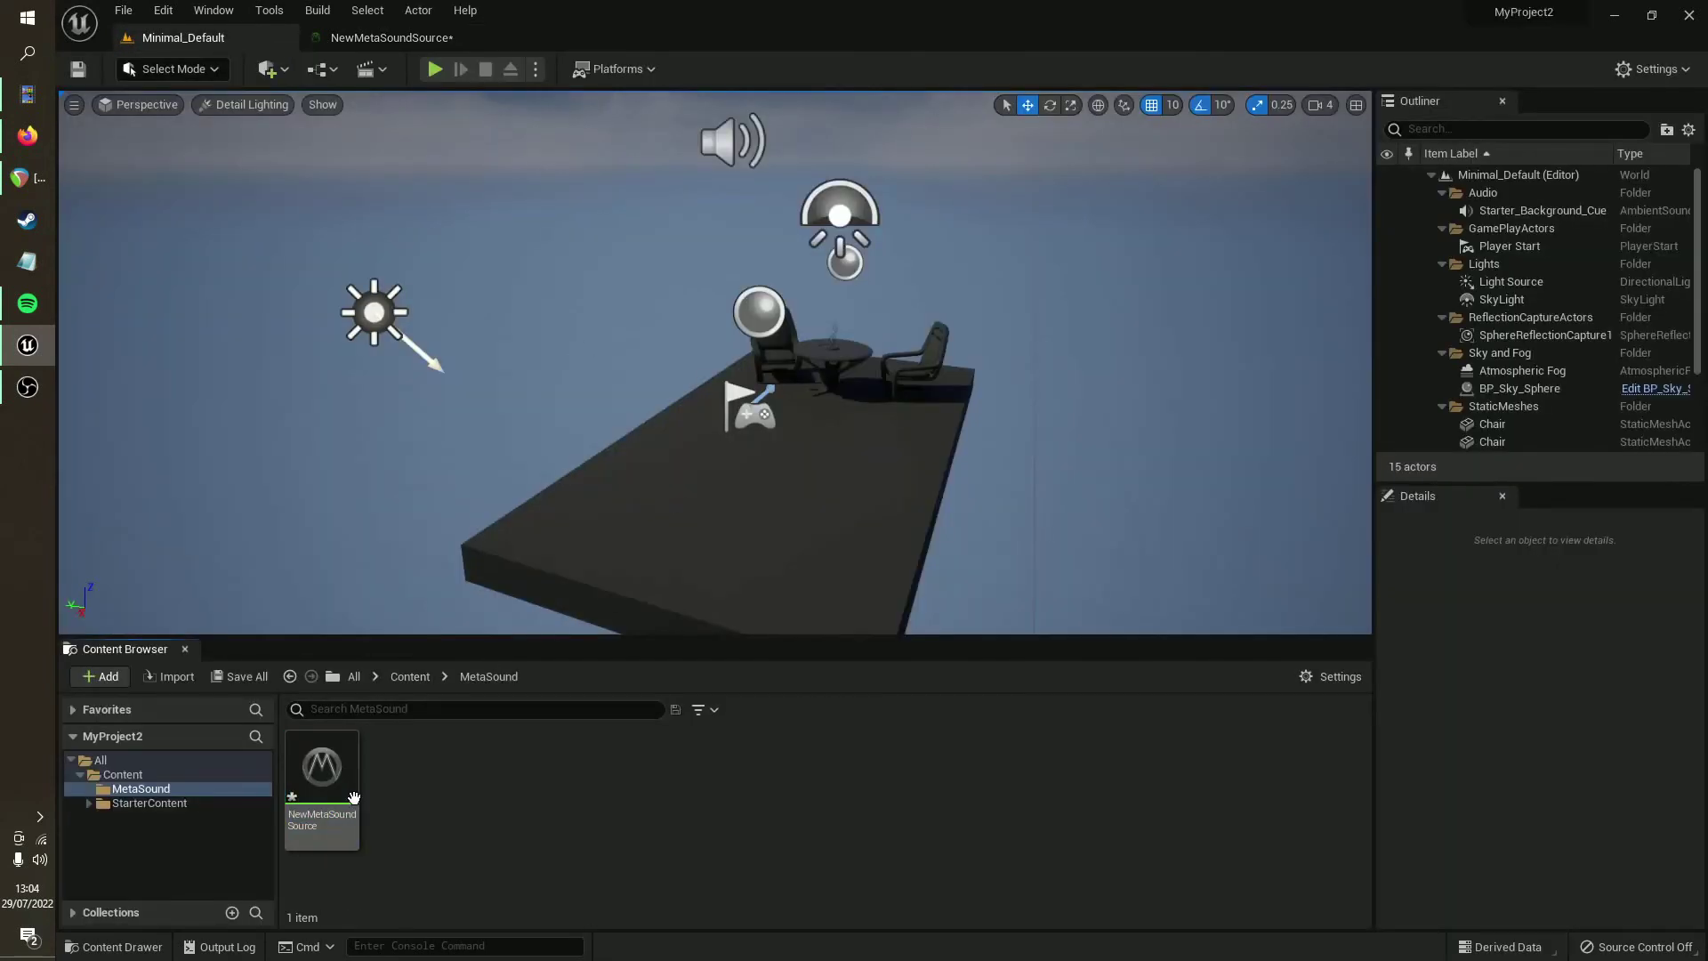
right_click(445, 823)
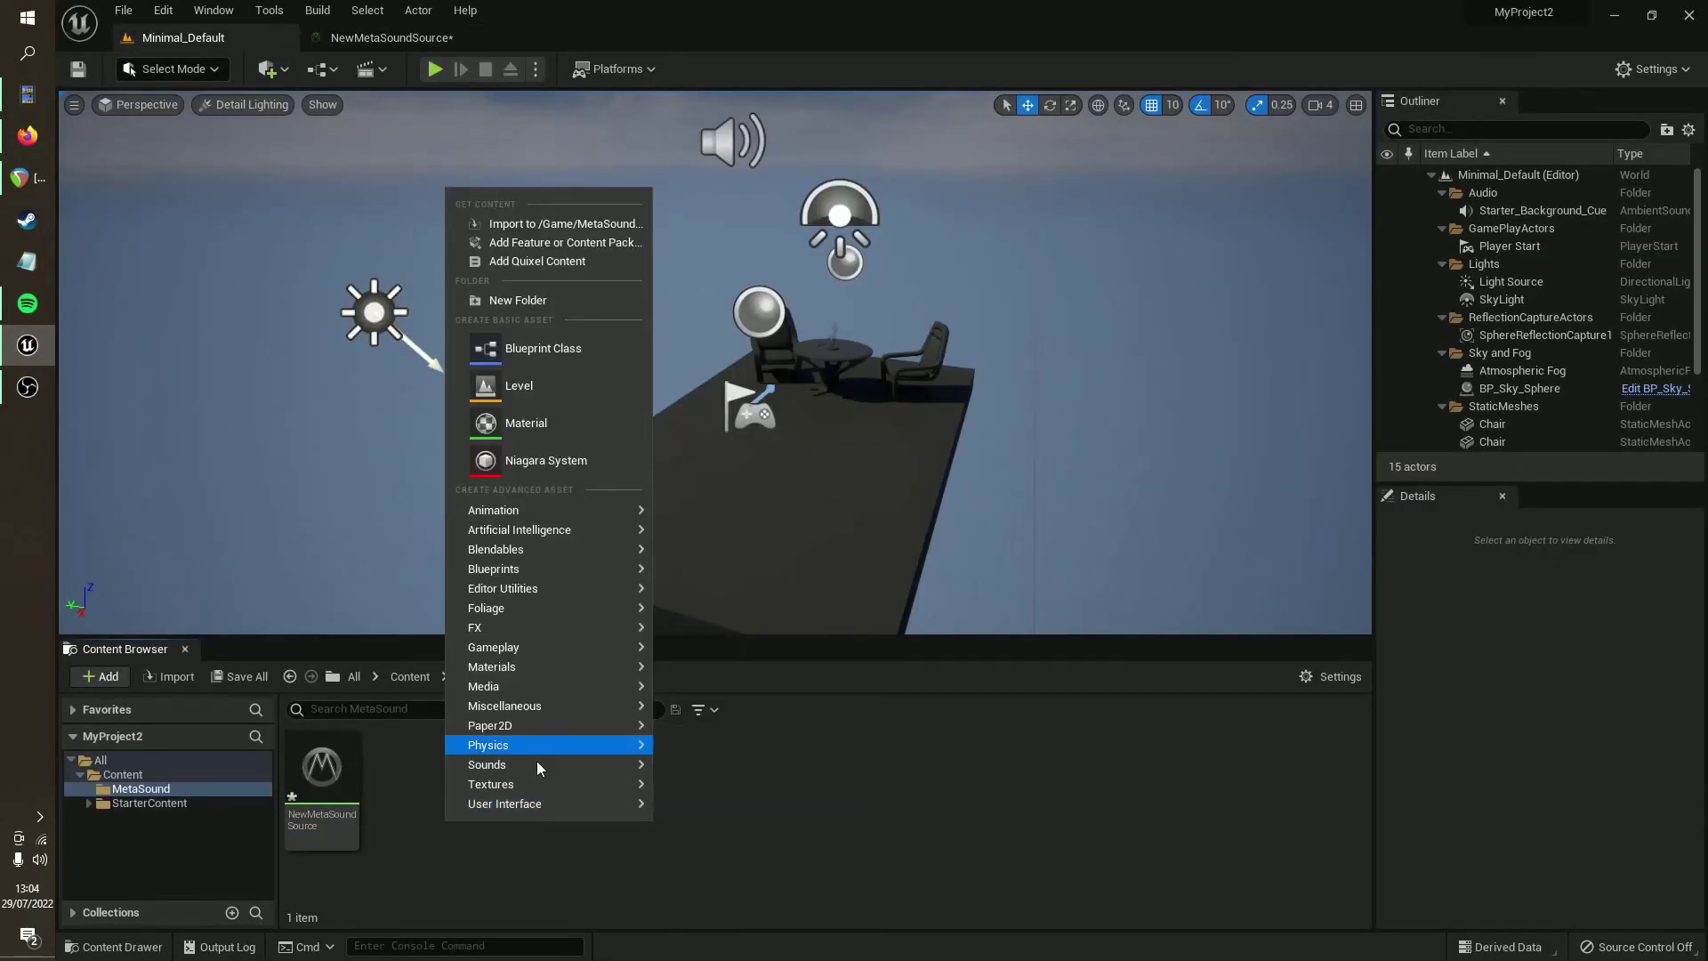
mouse_move(551, 764)
click(841, 808)
double_click(336, 825)
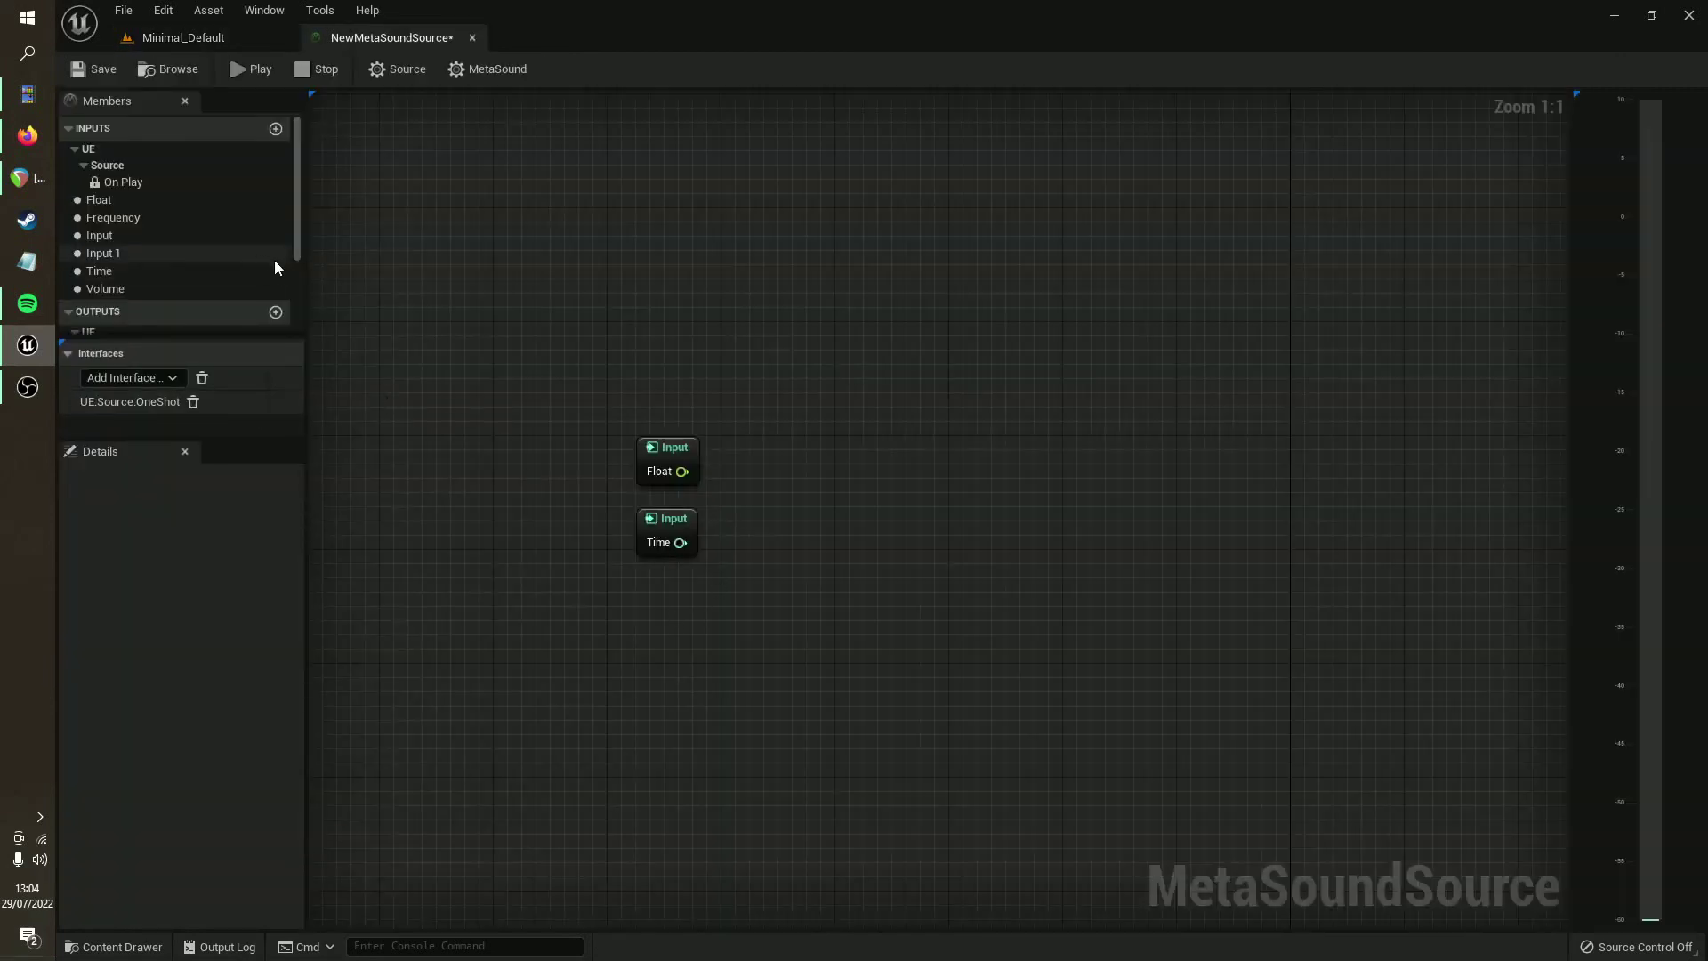
Step: Add a new input to the MetaSound and place its node in the graph above the Float and Time nodes
click(276, 129)
drag(146, 270, 663, 303)
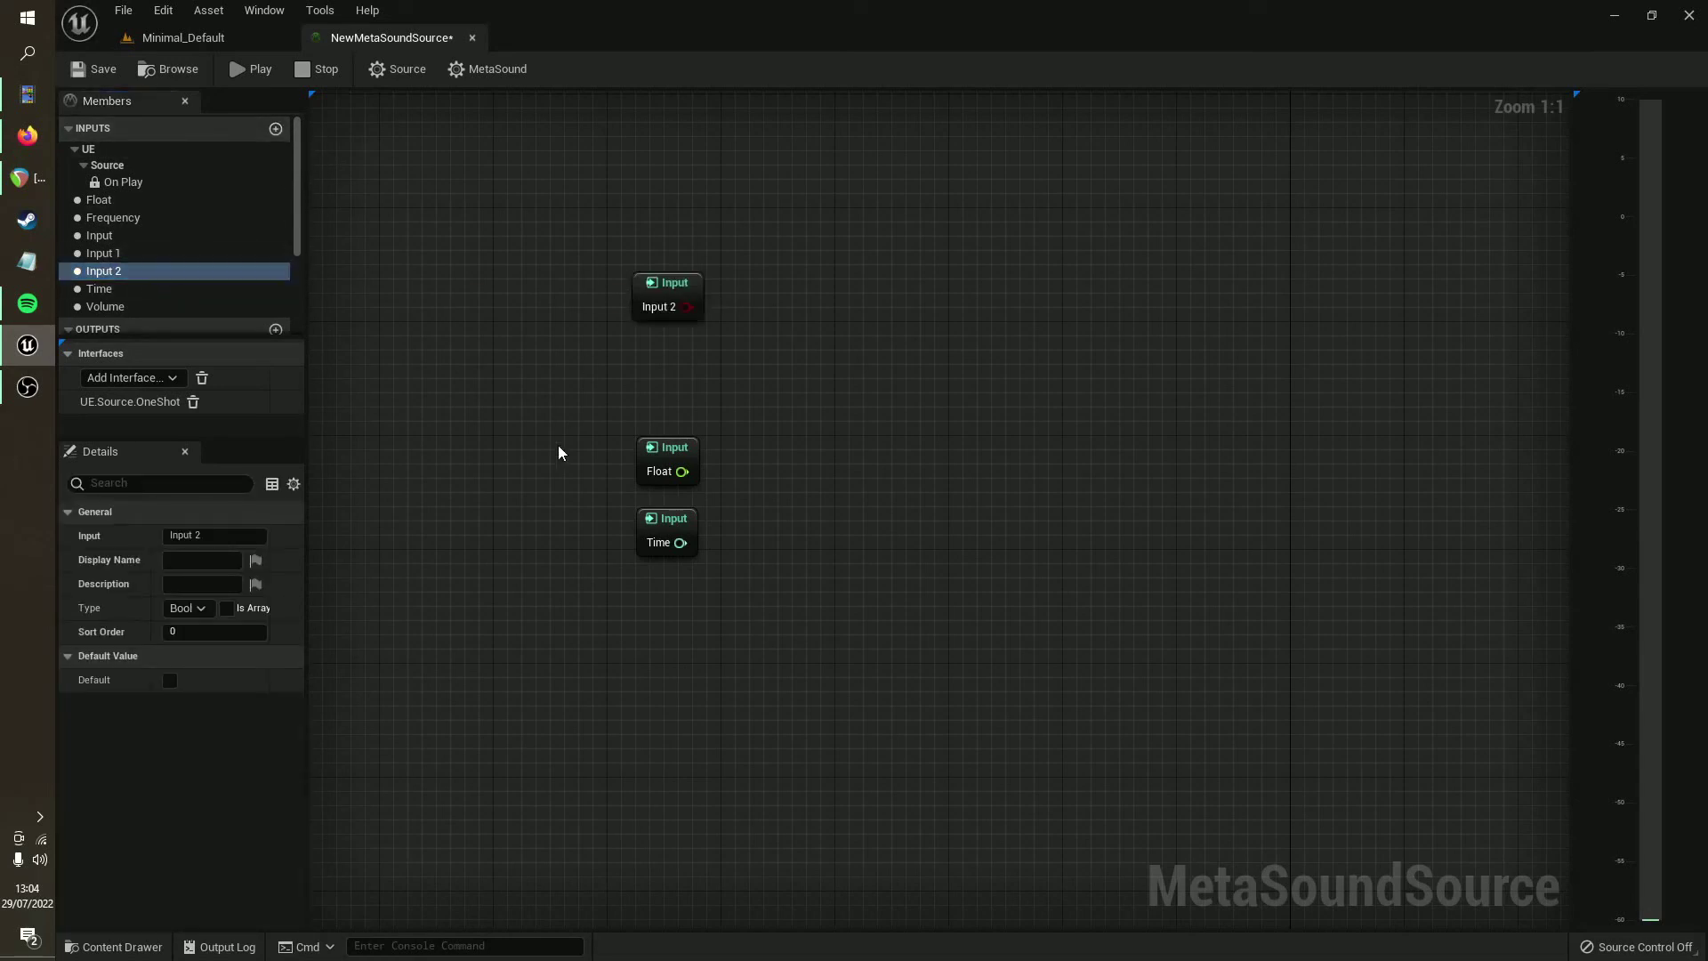
click(676, 301)
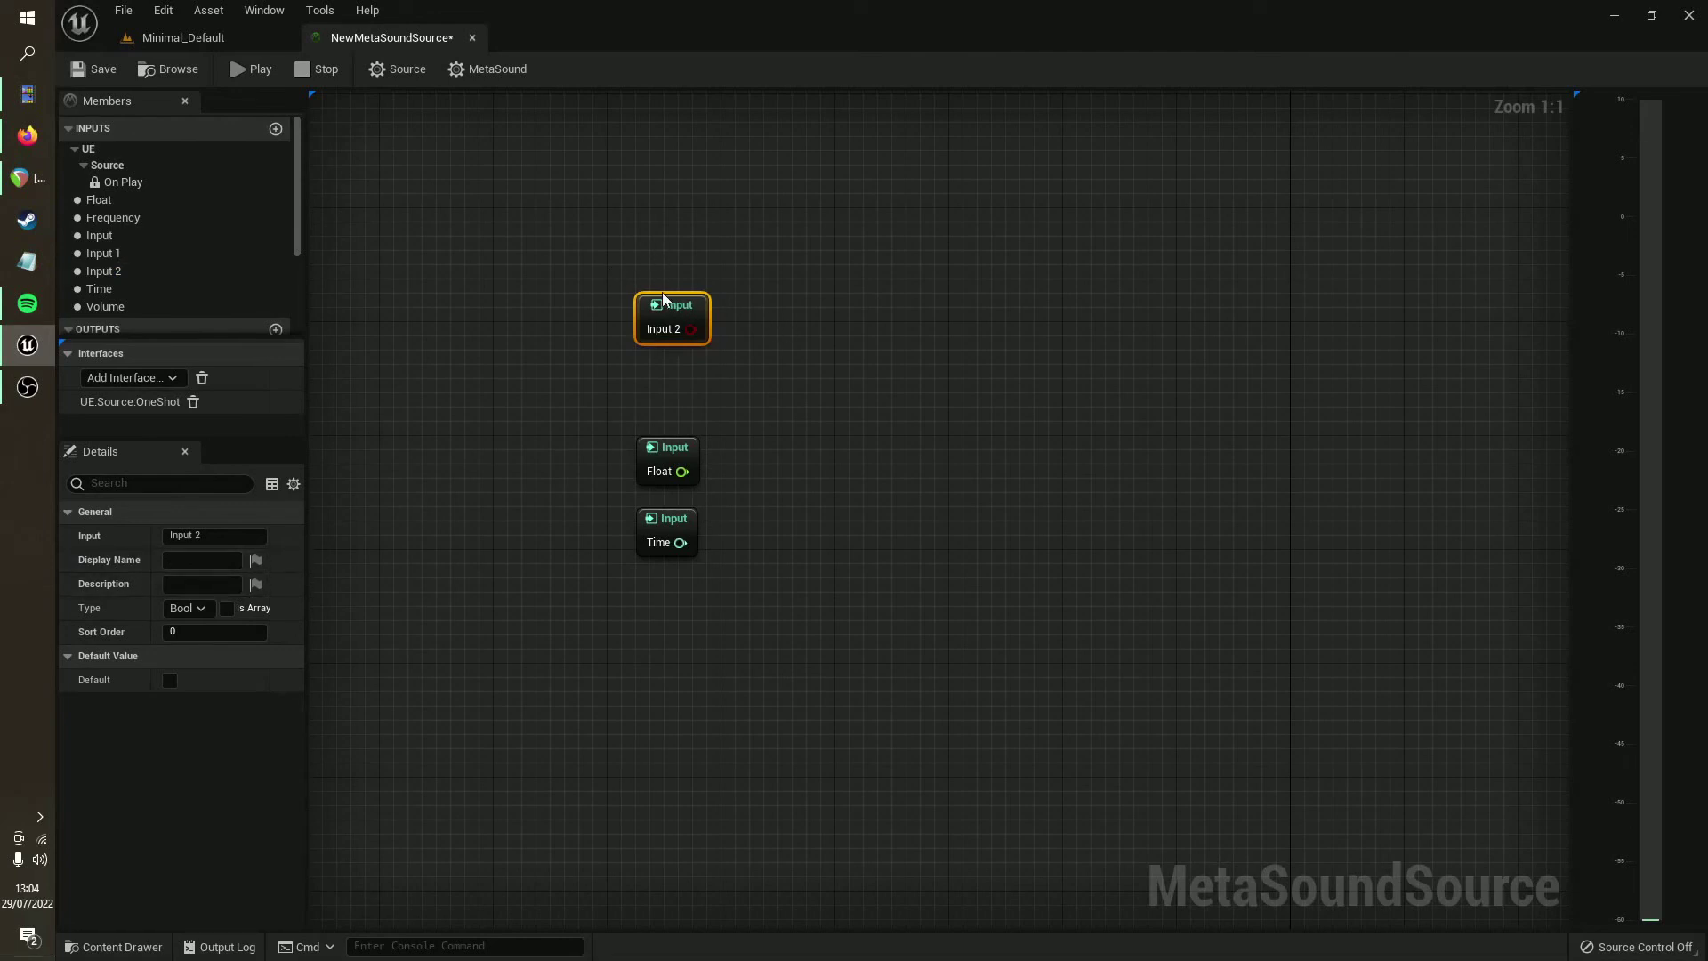
drag(686, 302, 672, 315)
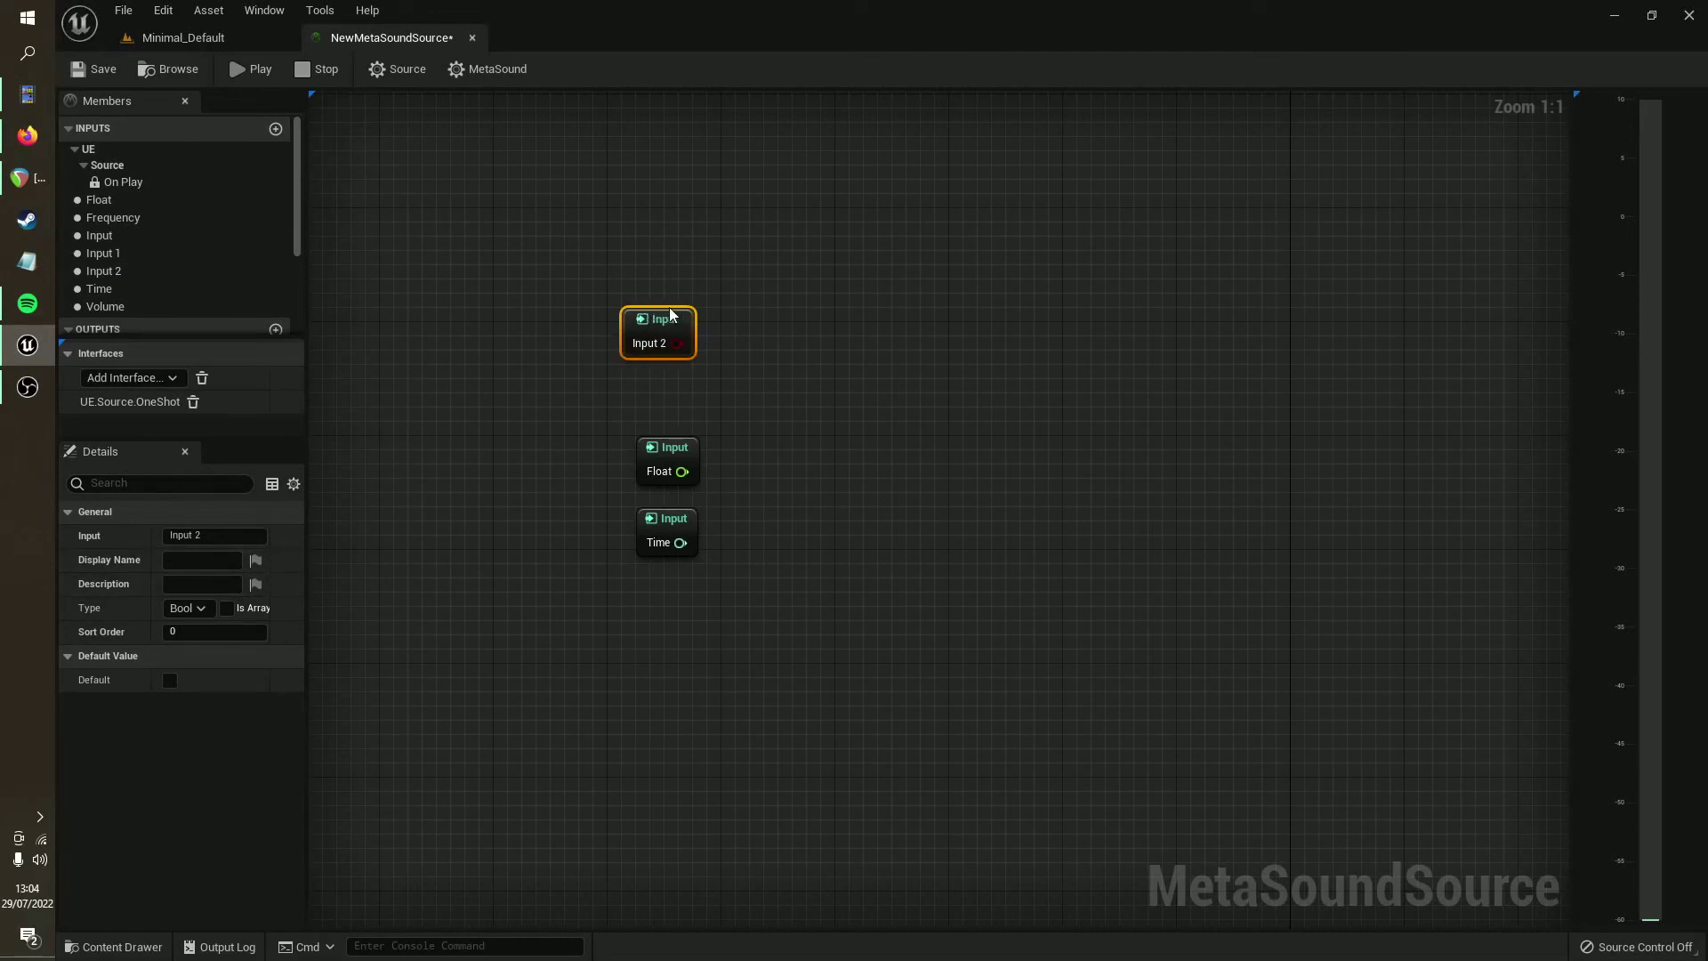
Step: Look through the data types offered for Input 2 and inspect the details of the Float and Time inputs
click(197, 614)
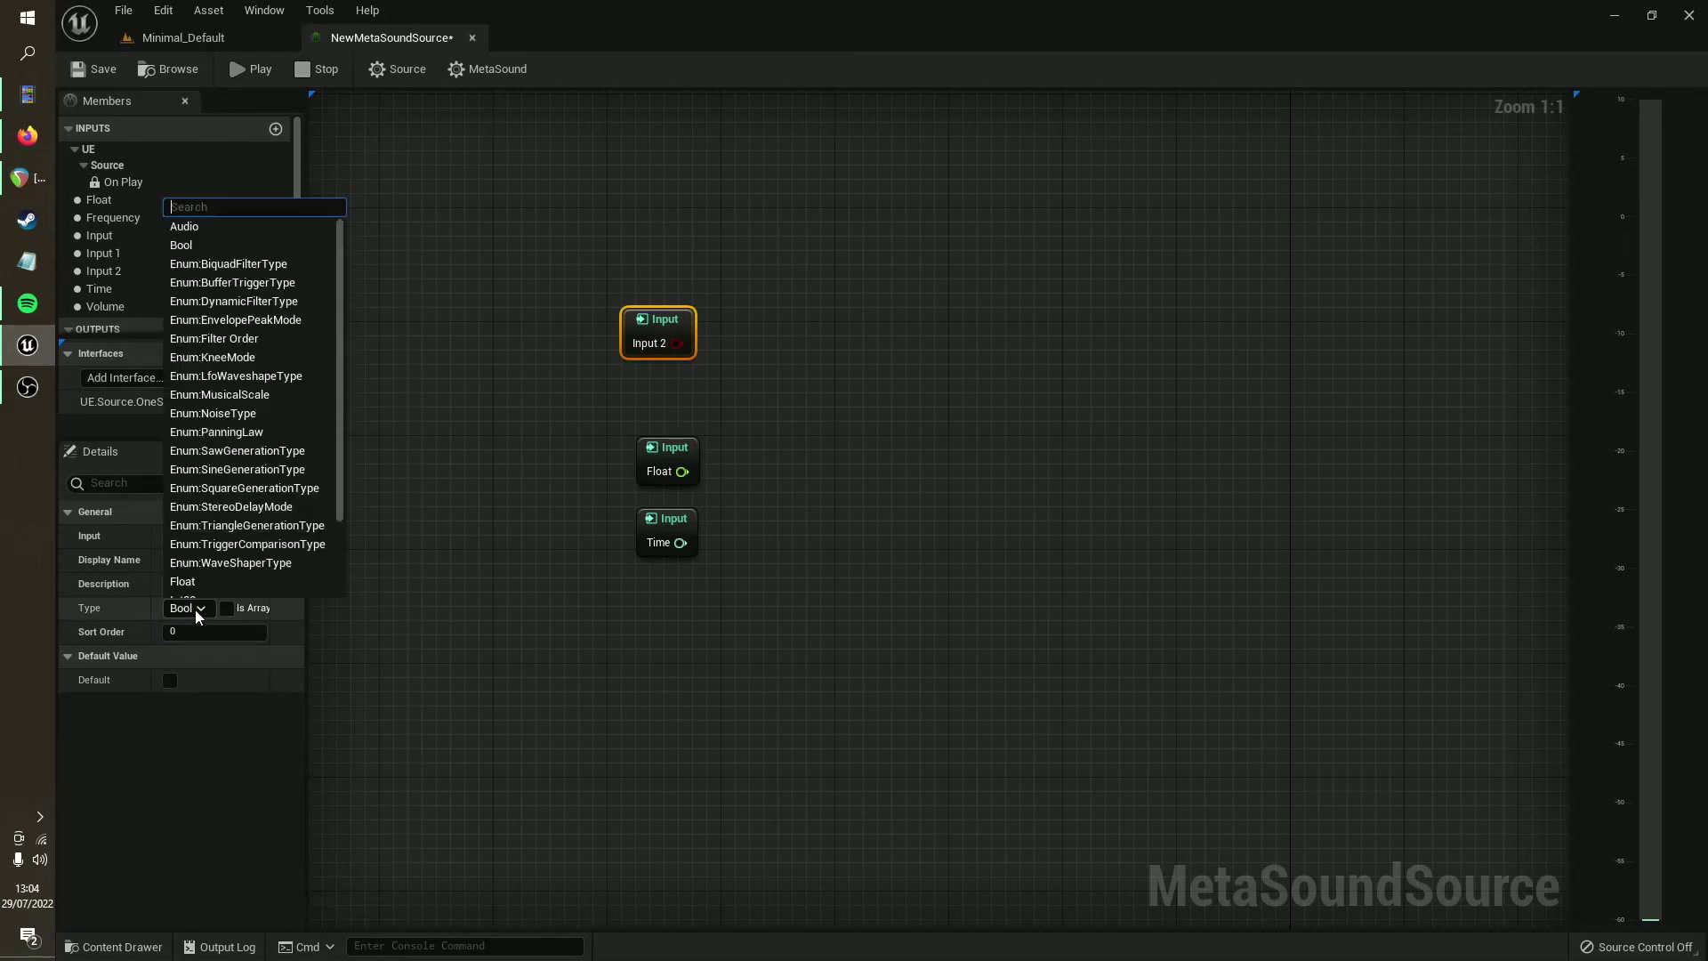
click(774, 364)
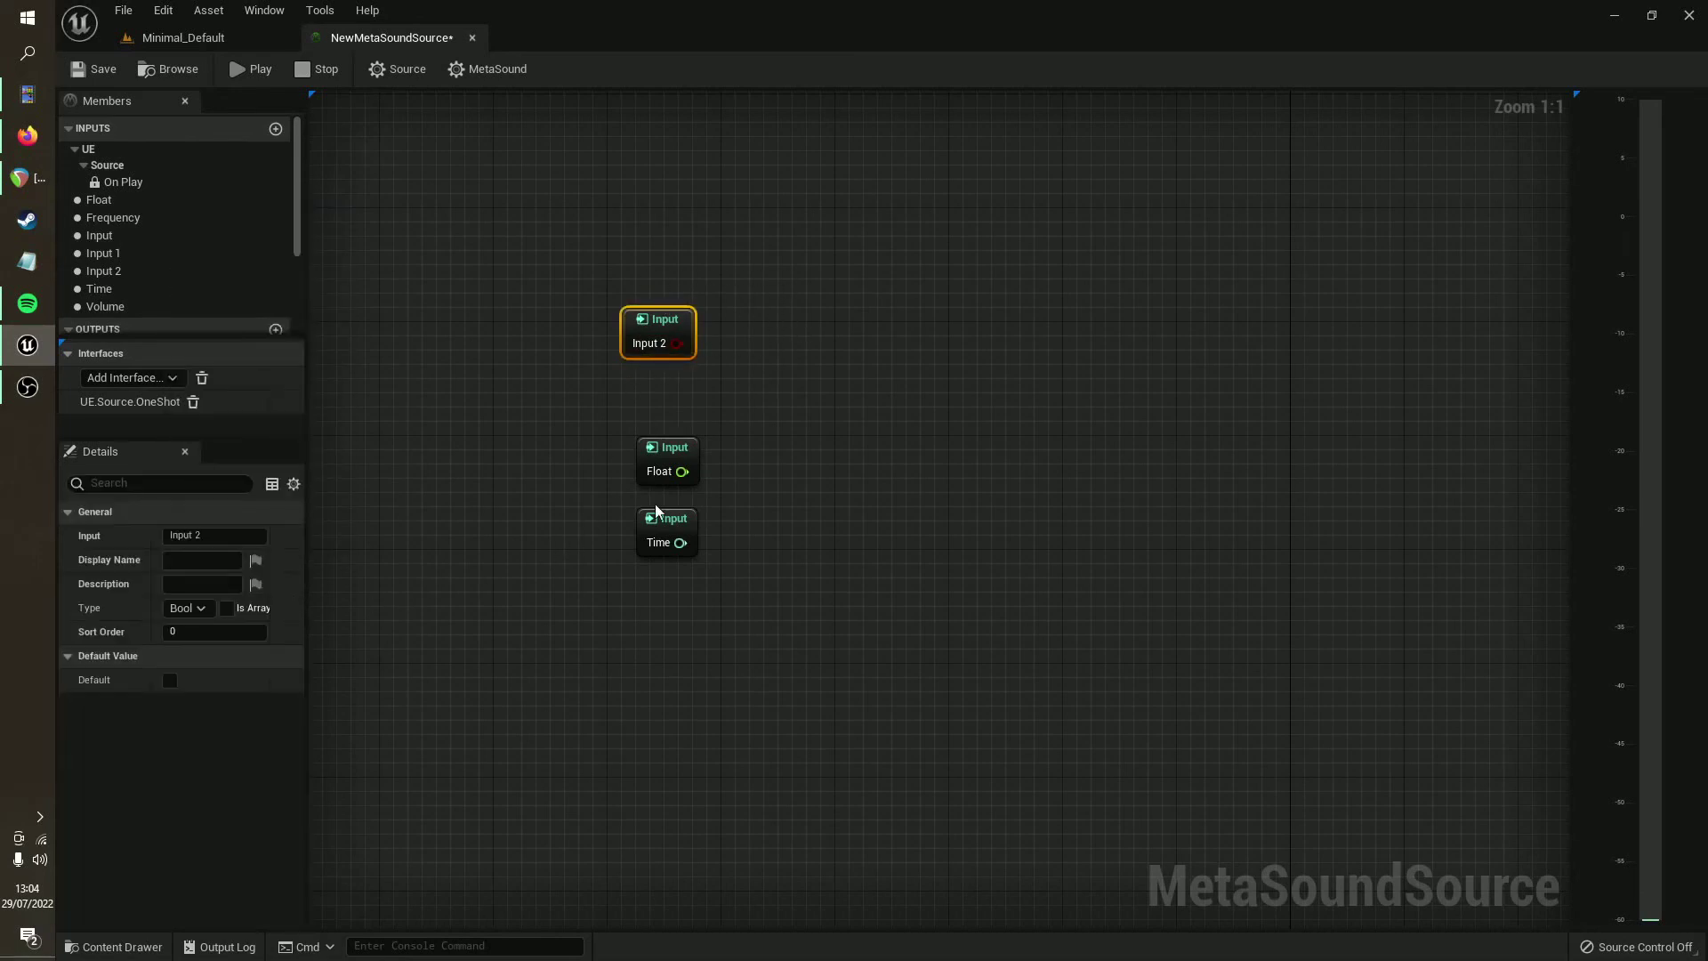
drag(738, 409, 660, 491)
drag(768, 504, 634, 574)
drag(760, 436, 604, 473)
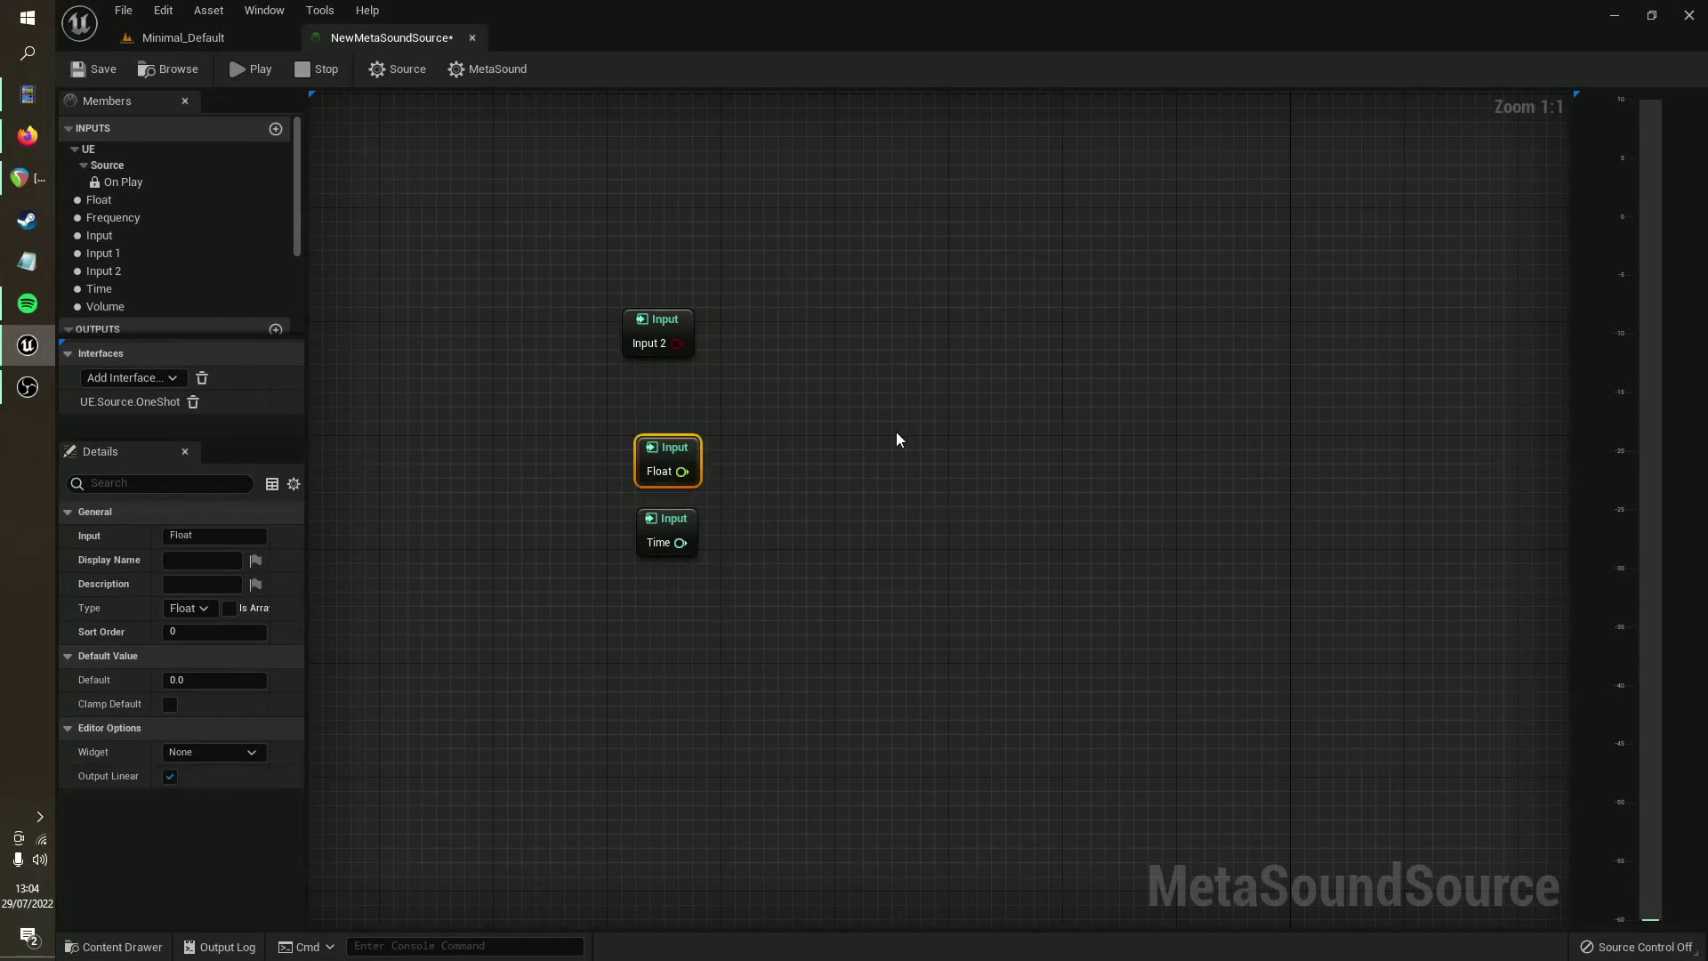
drag(797, 528, 554, 584)
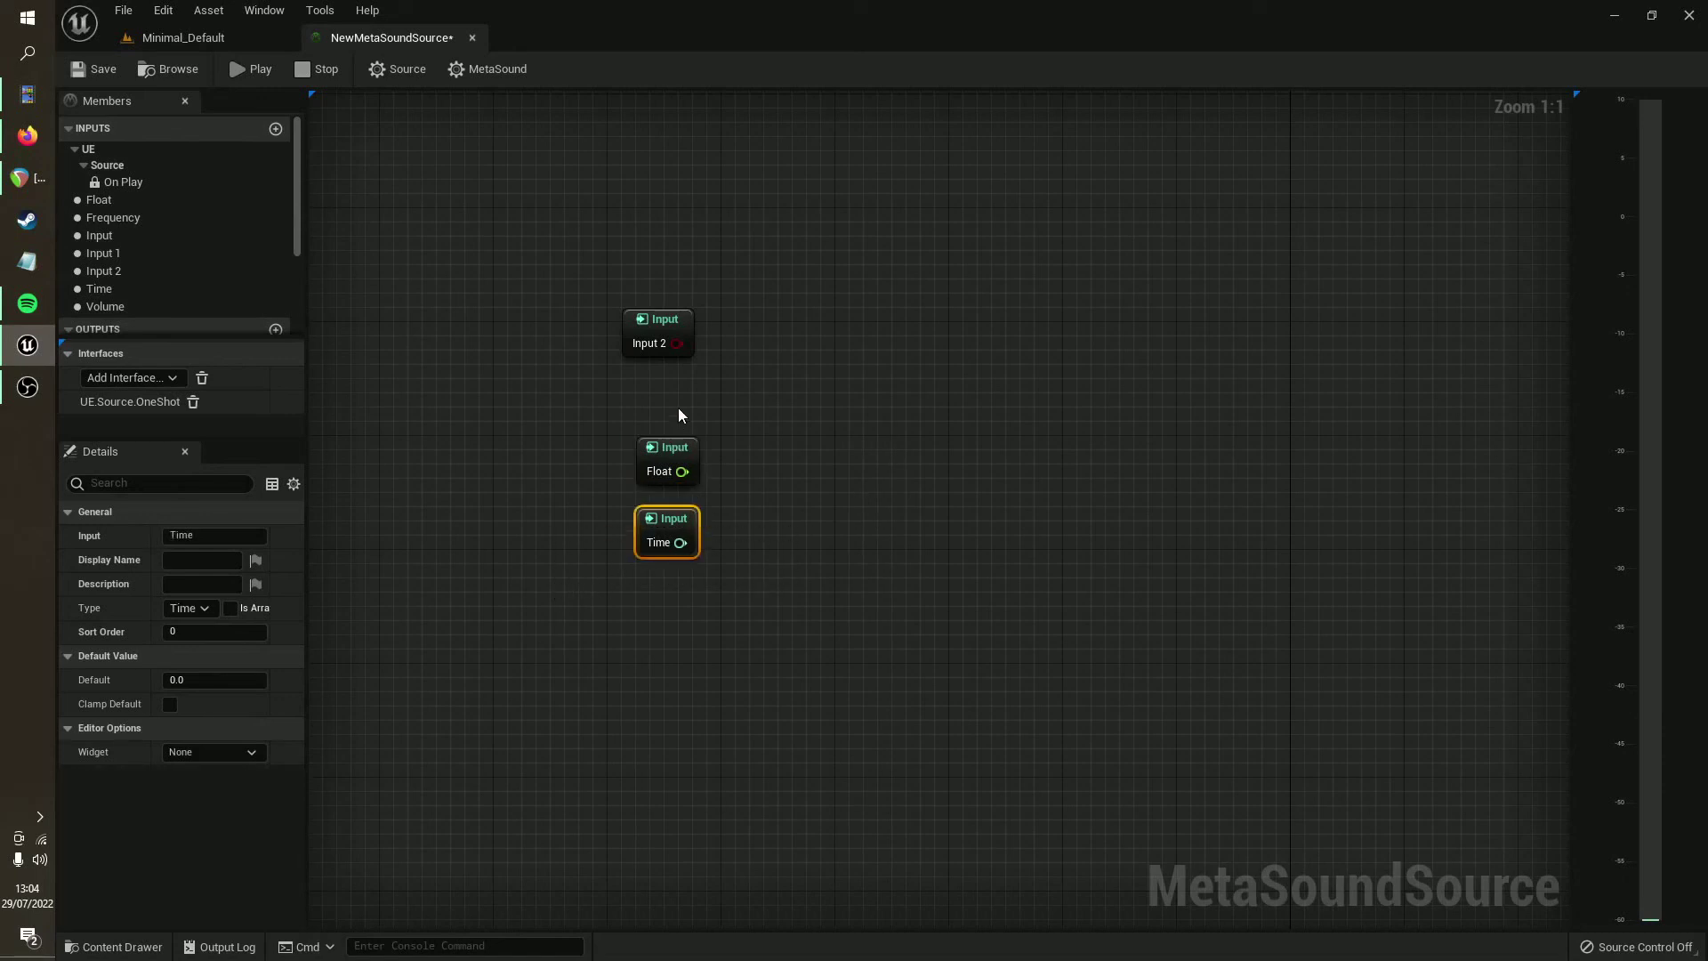
Step: Change the data type of Input 2 to Int32 and deselect its node
drag(610, 255, 697, 329)
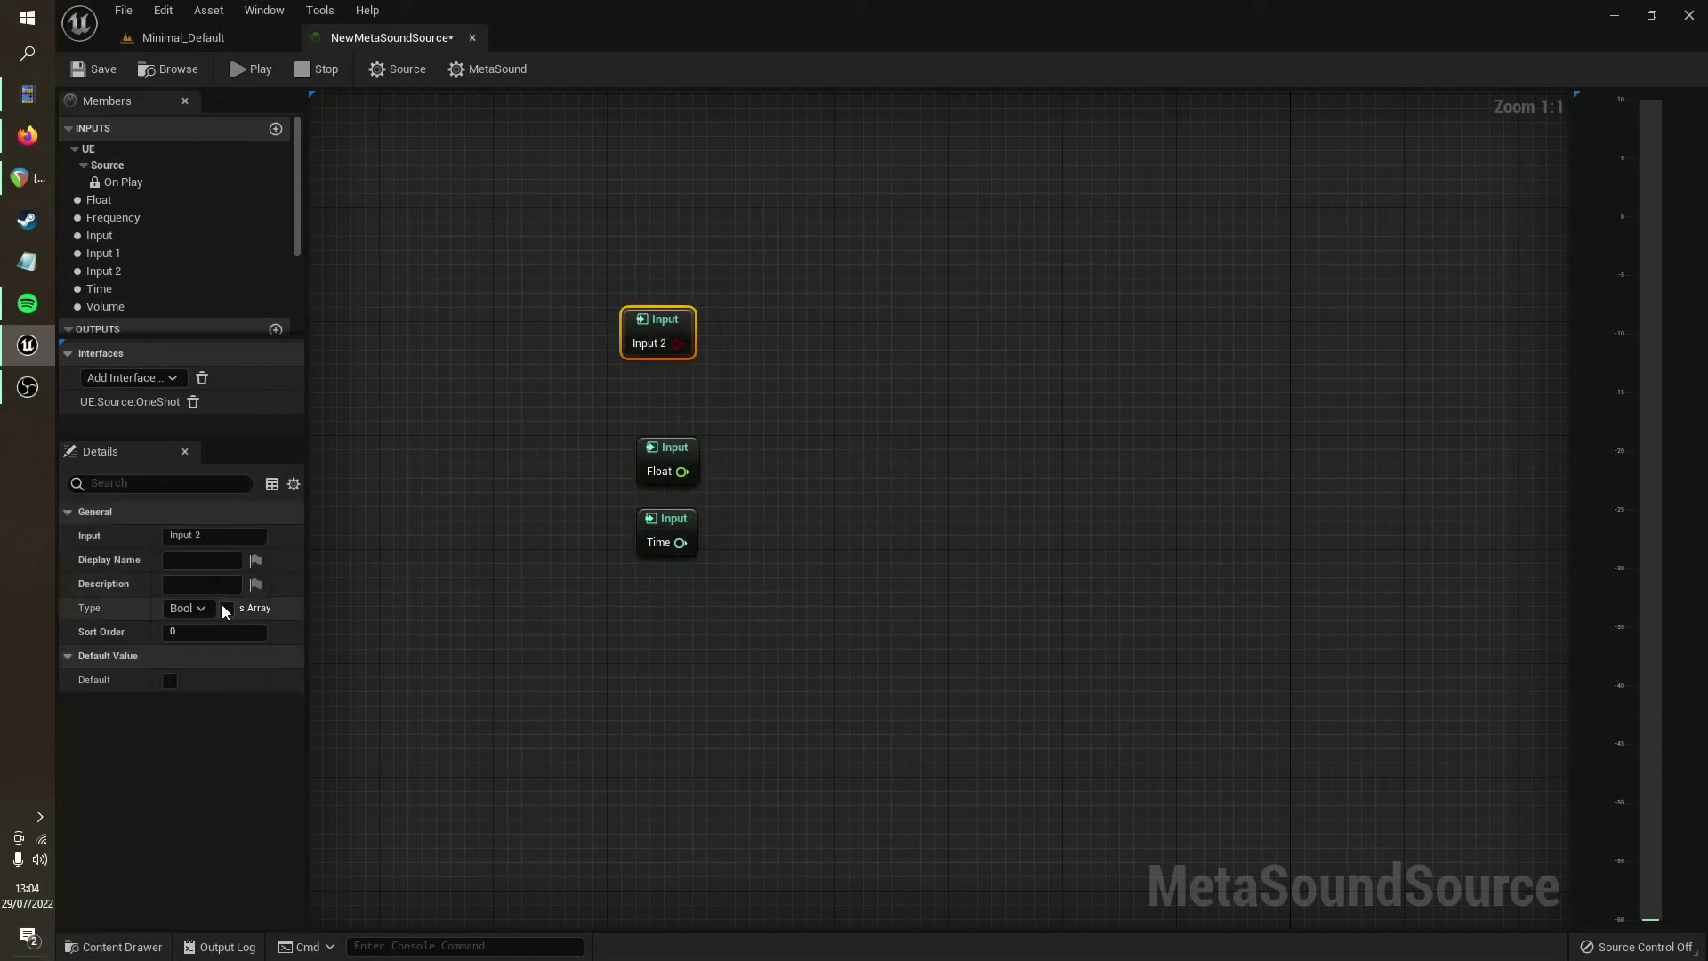
click(187, 608)
text(int)
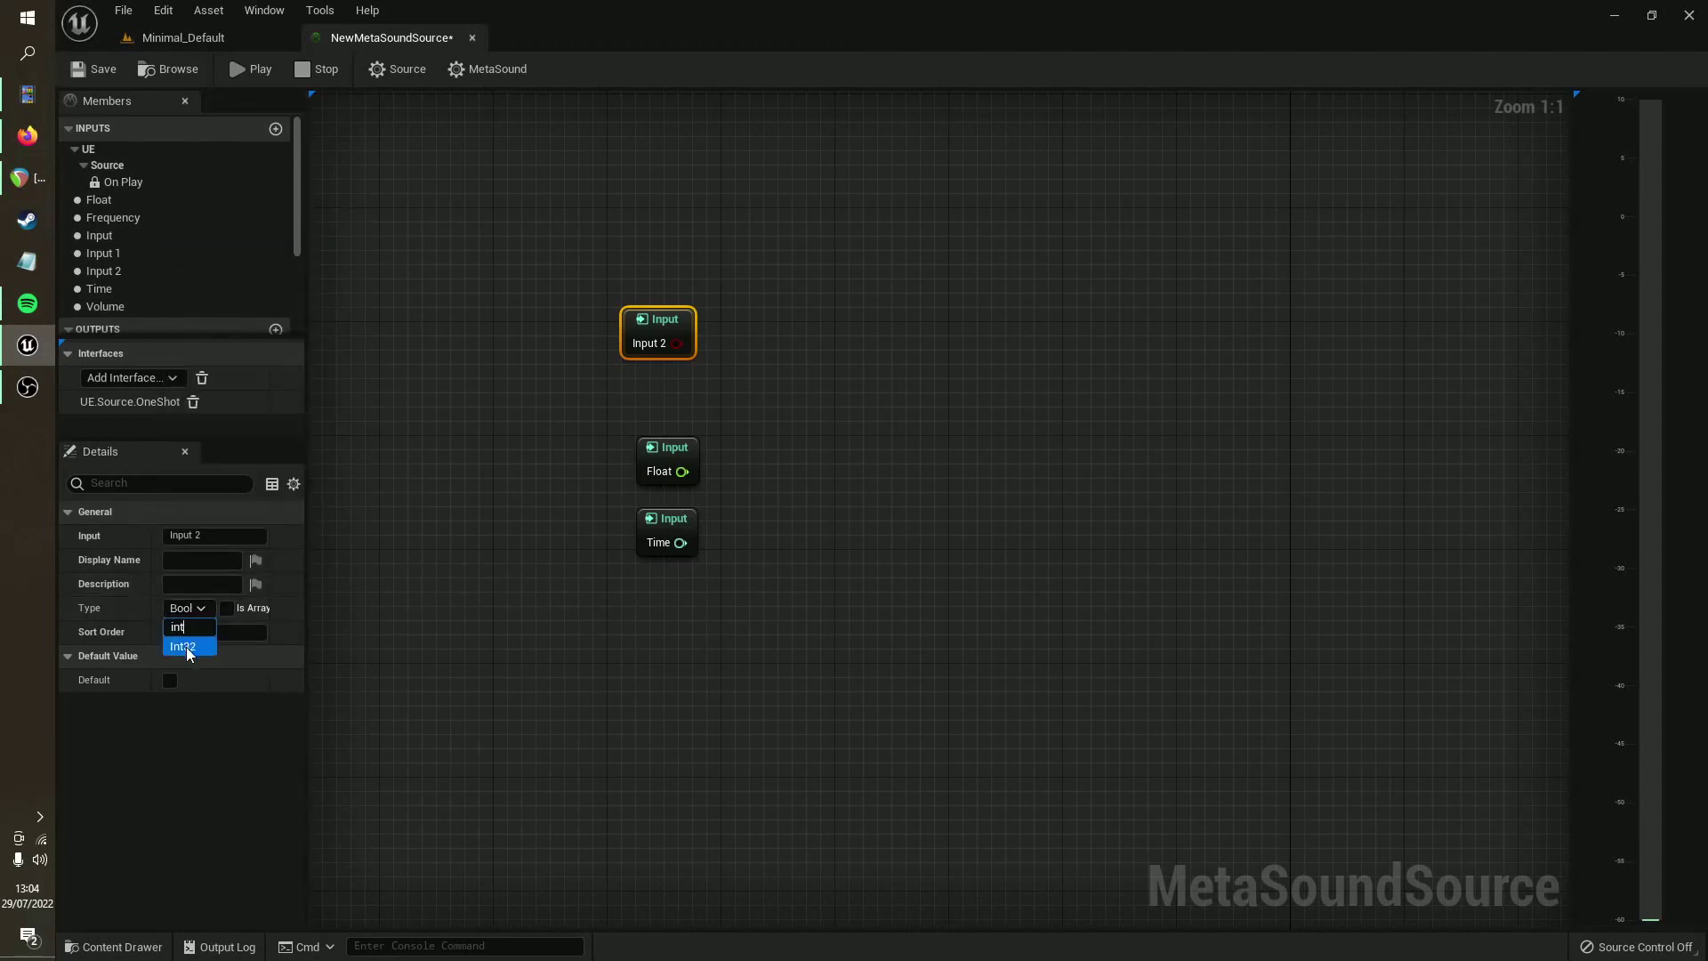
click(185, 647)
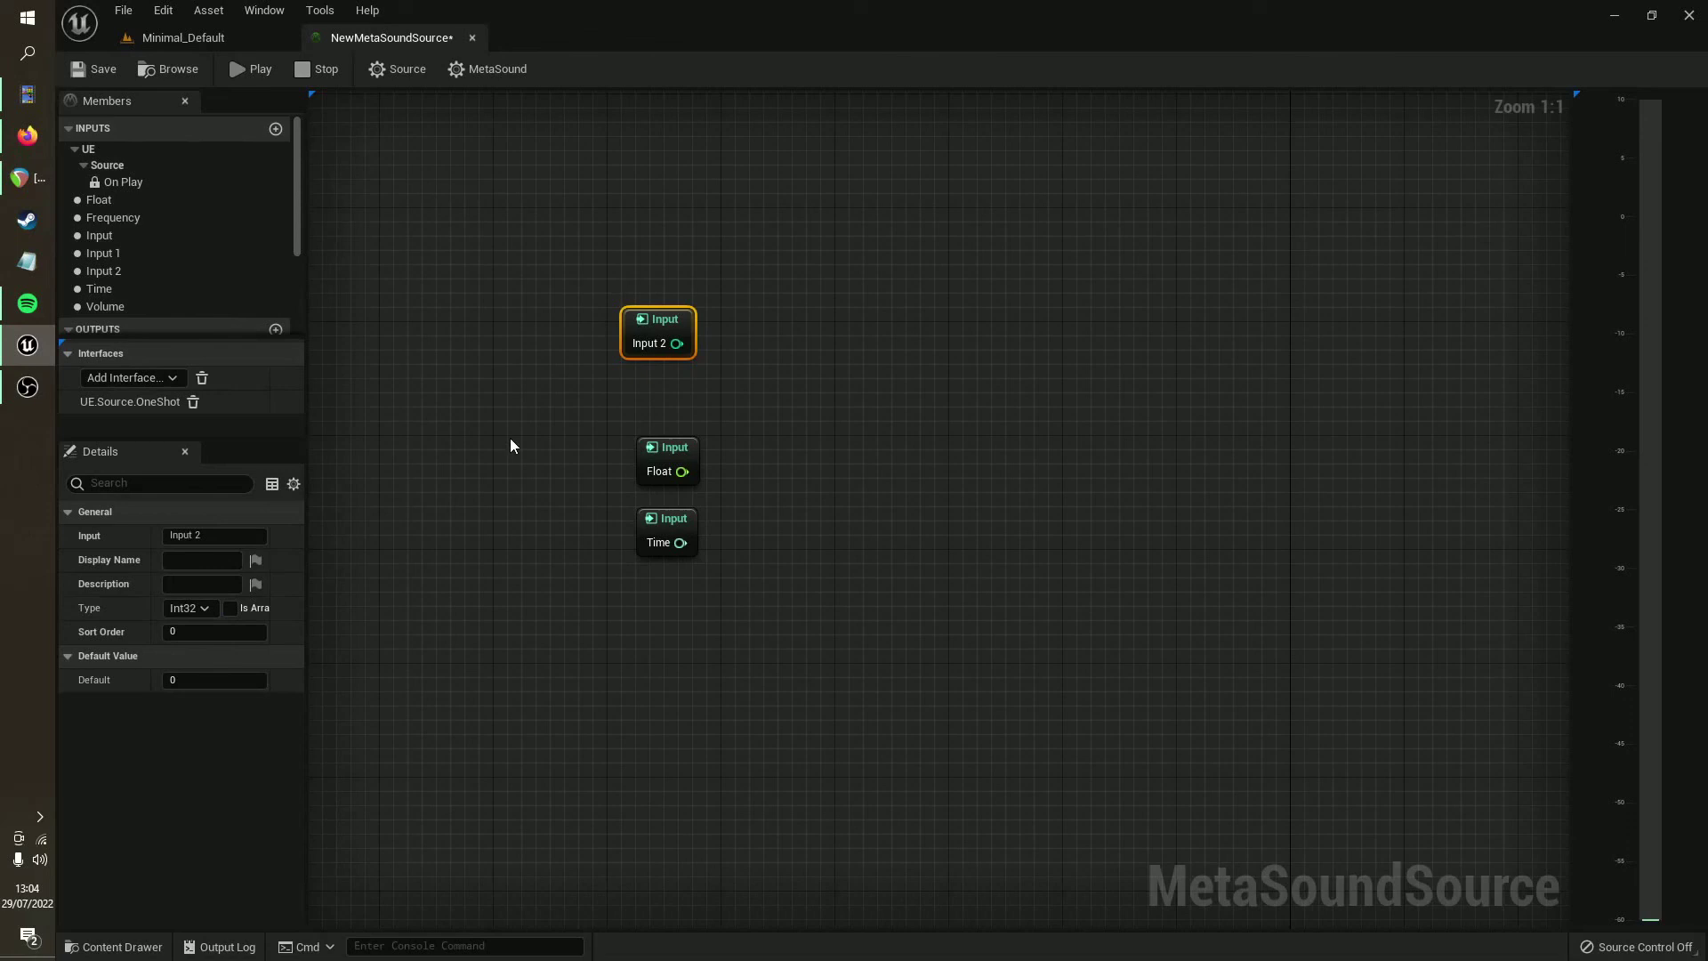
click(514, 389)
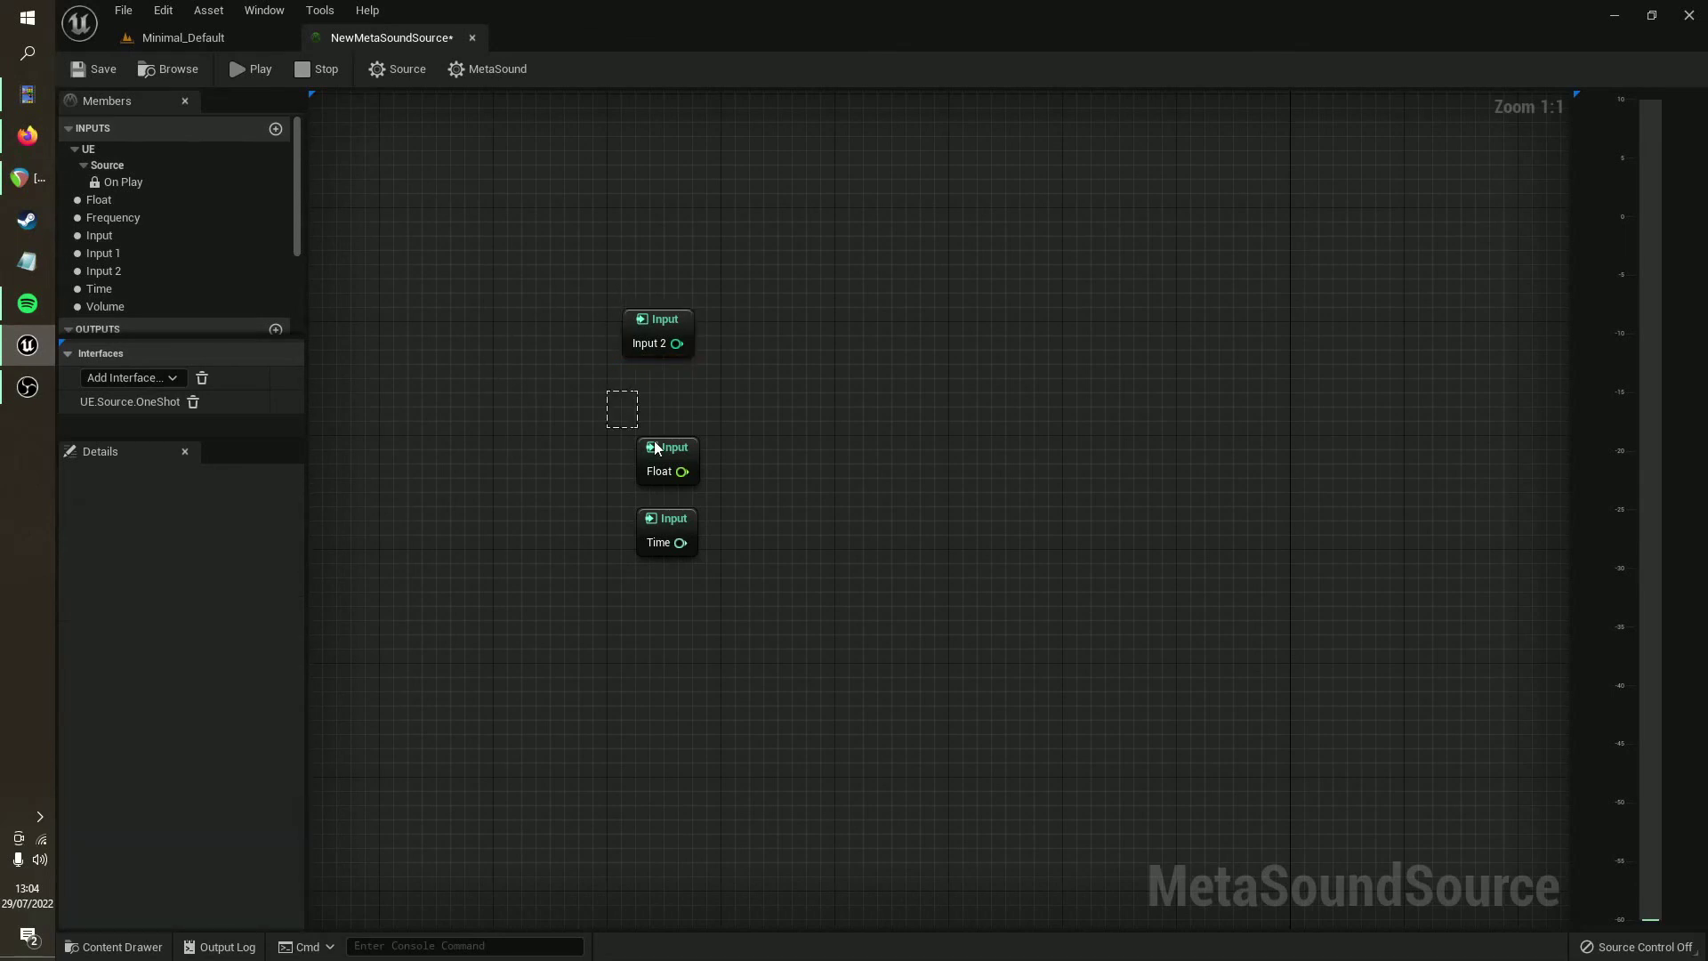
Step: Try the Slider widget on the Float input, switch it to Knob and move the node left of the other inputs
drag(656, 447, 659, 450)
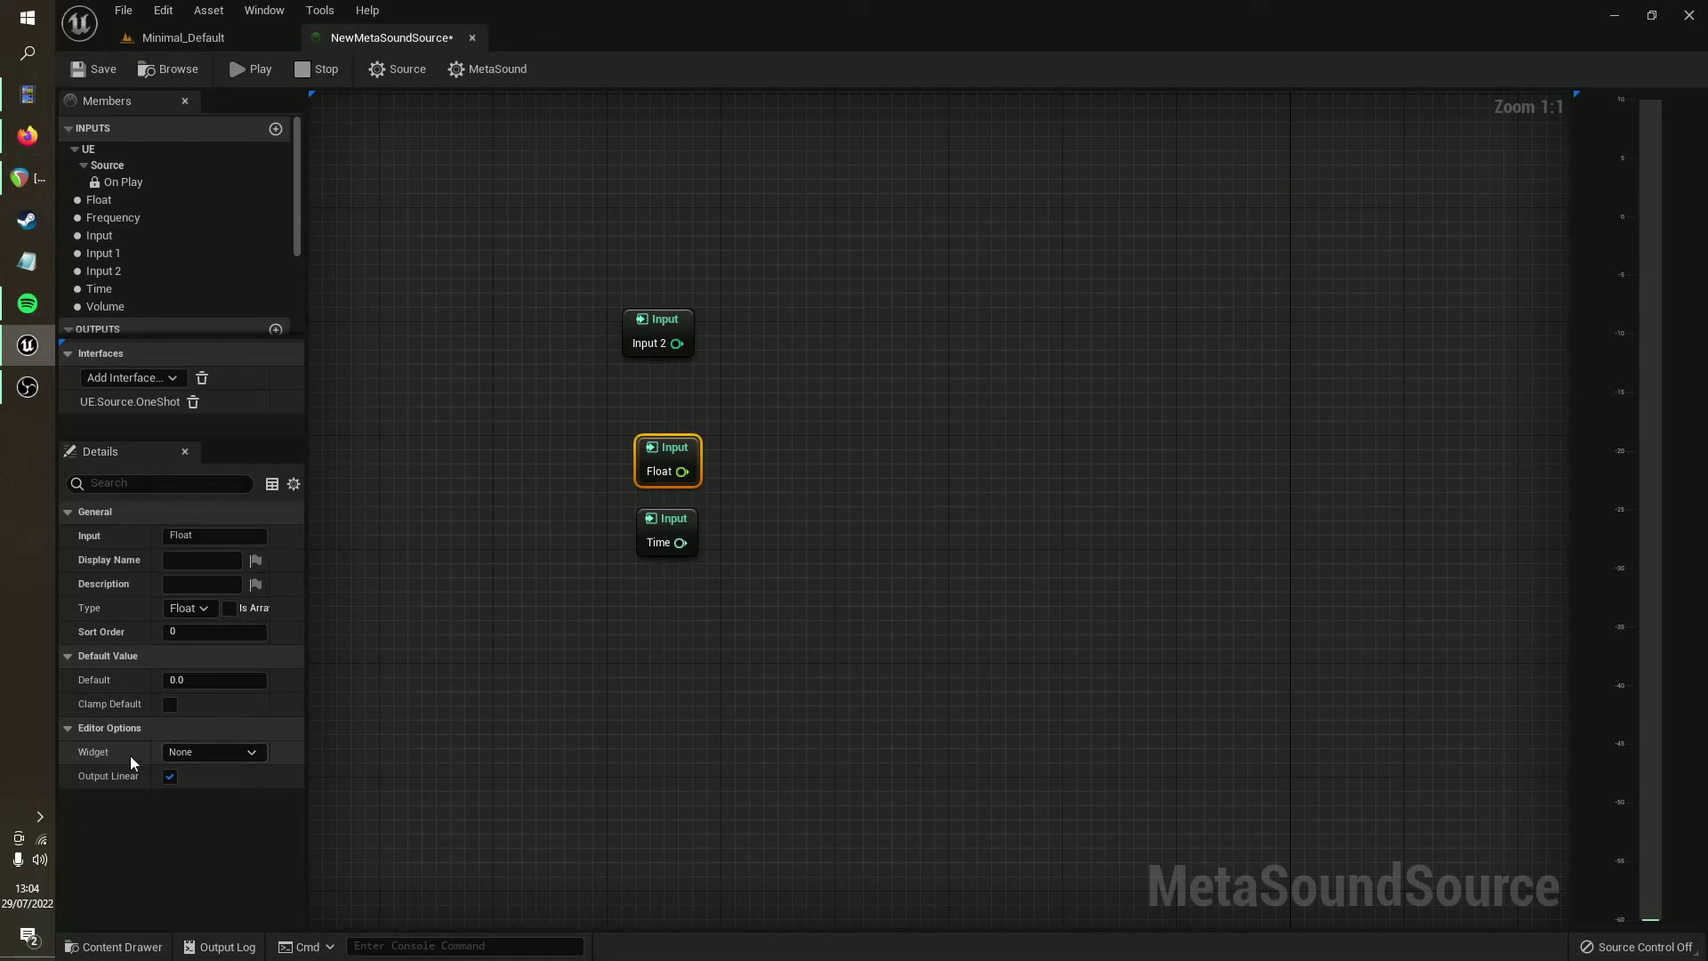
click(186, 756)
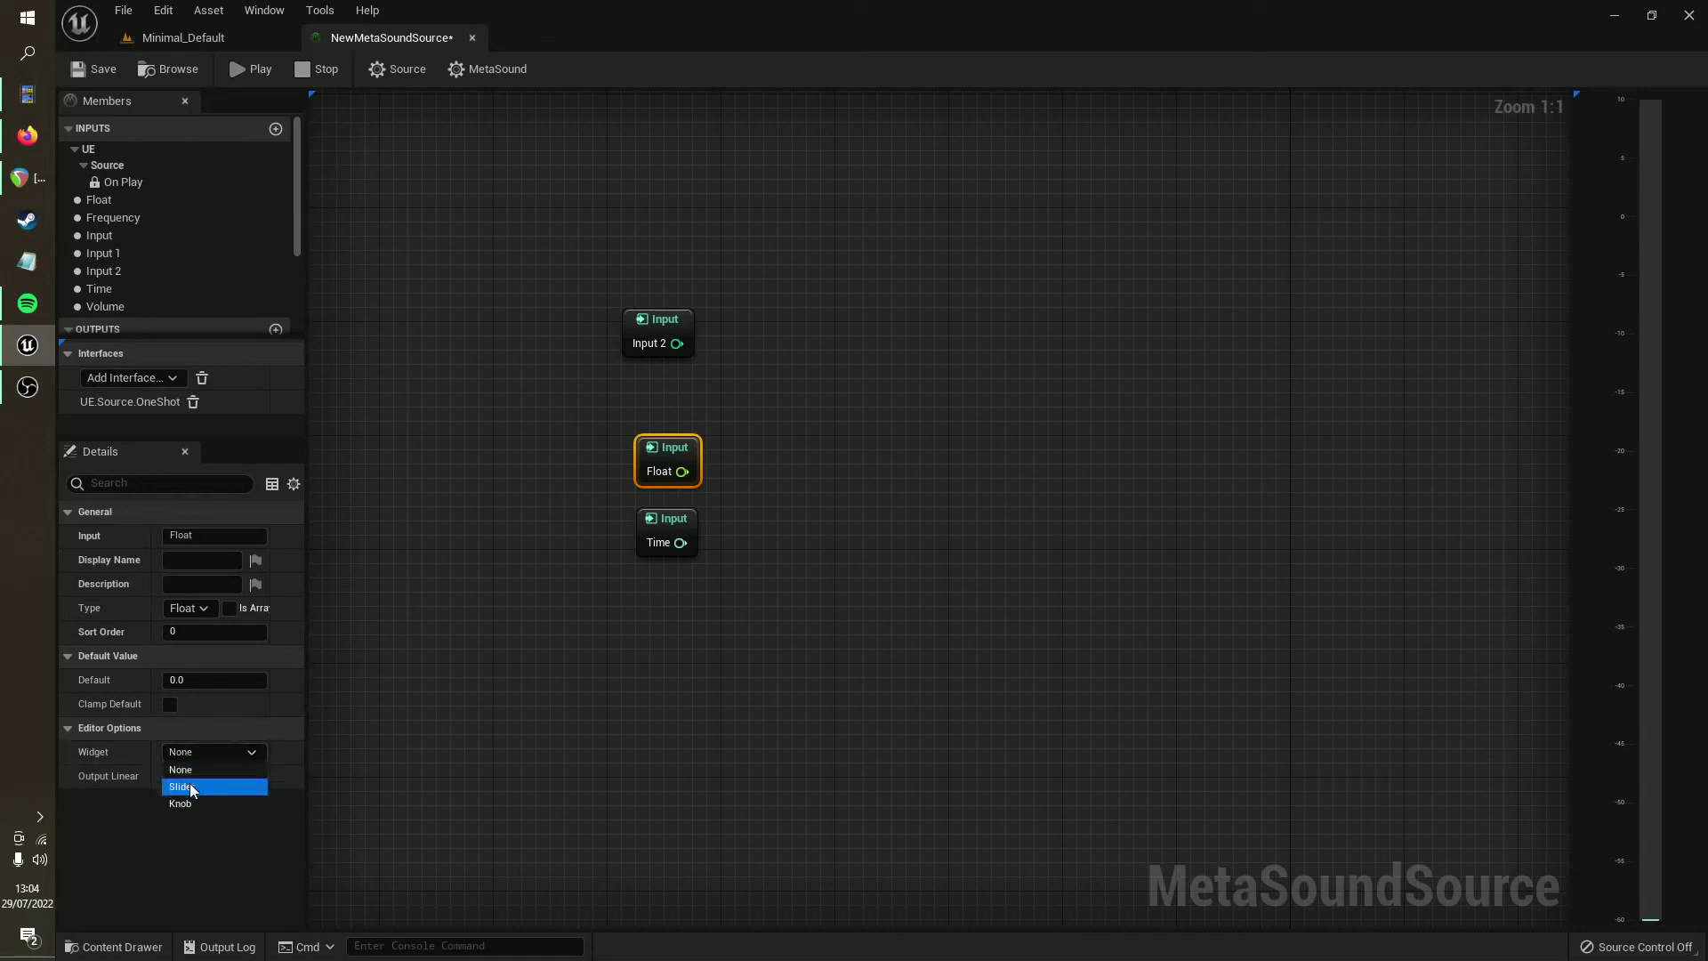
click(194, 789)
click(235, 727)
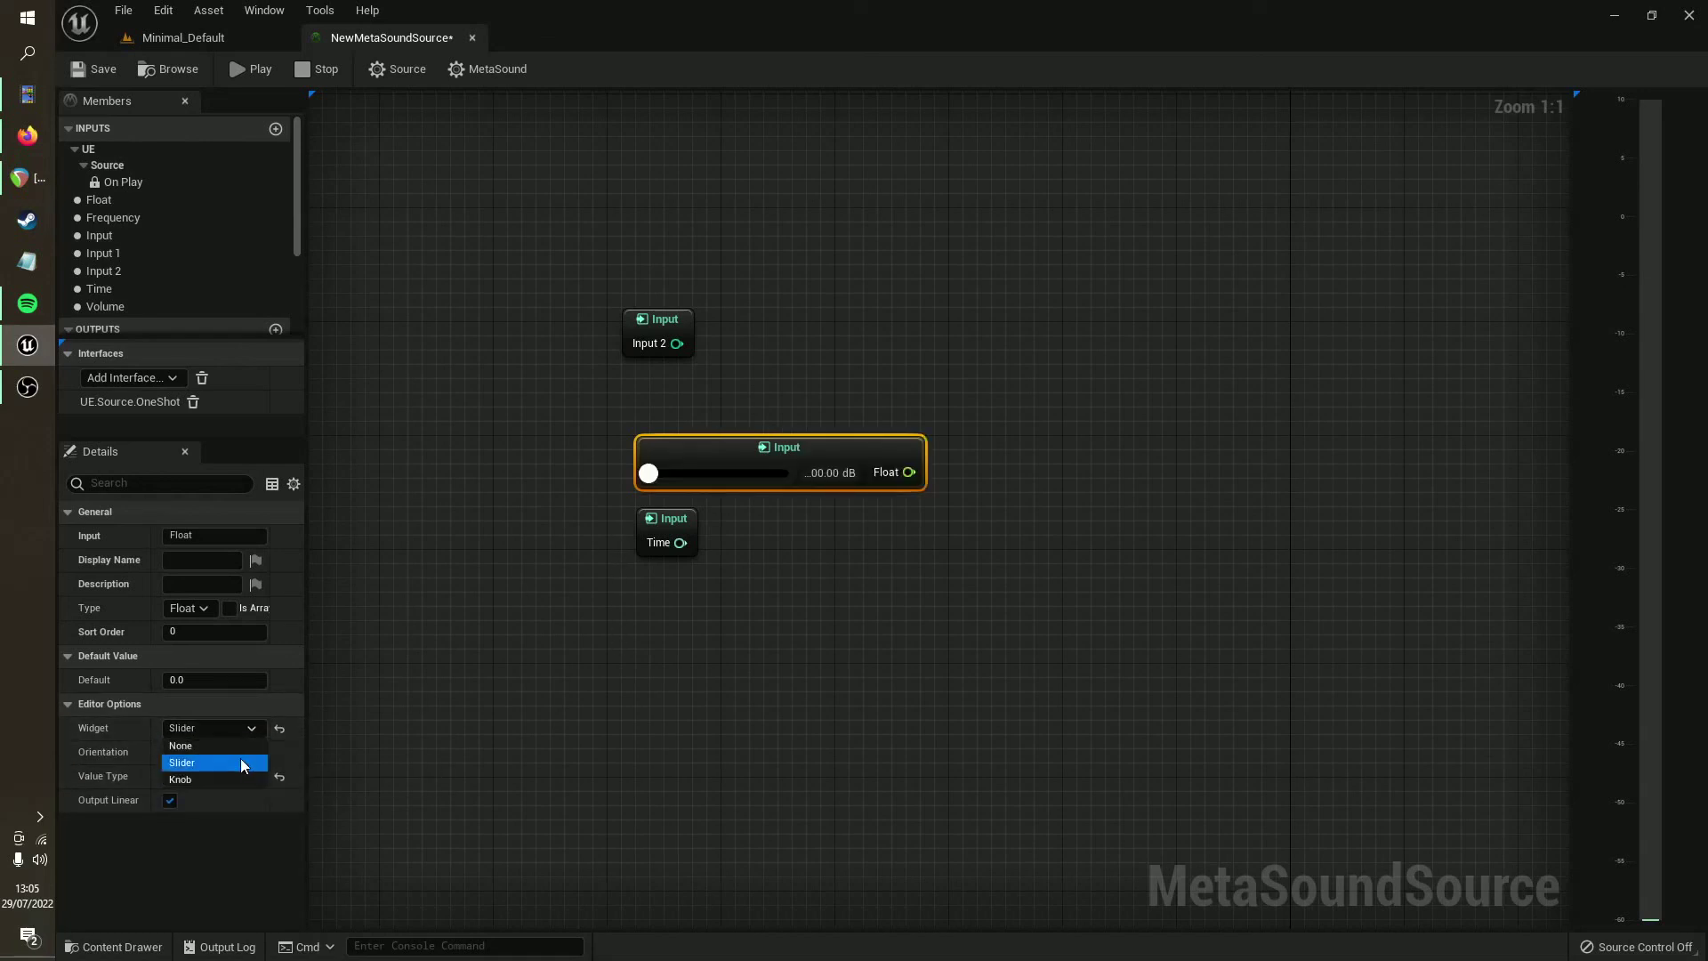
click(239, 772)
drag(693, 460, 422, 462)
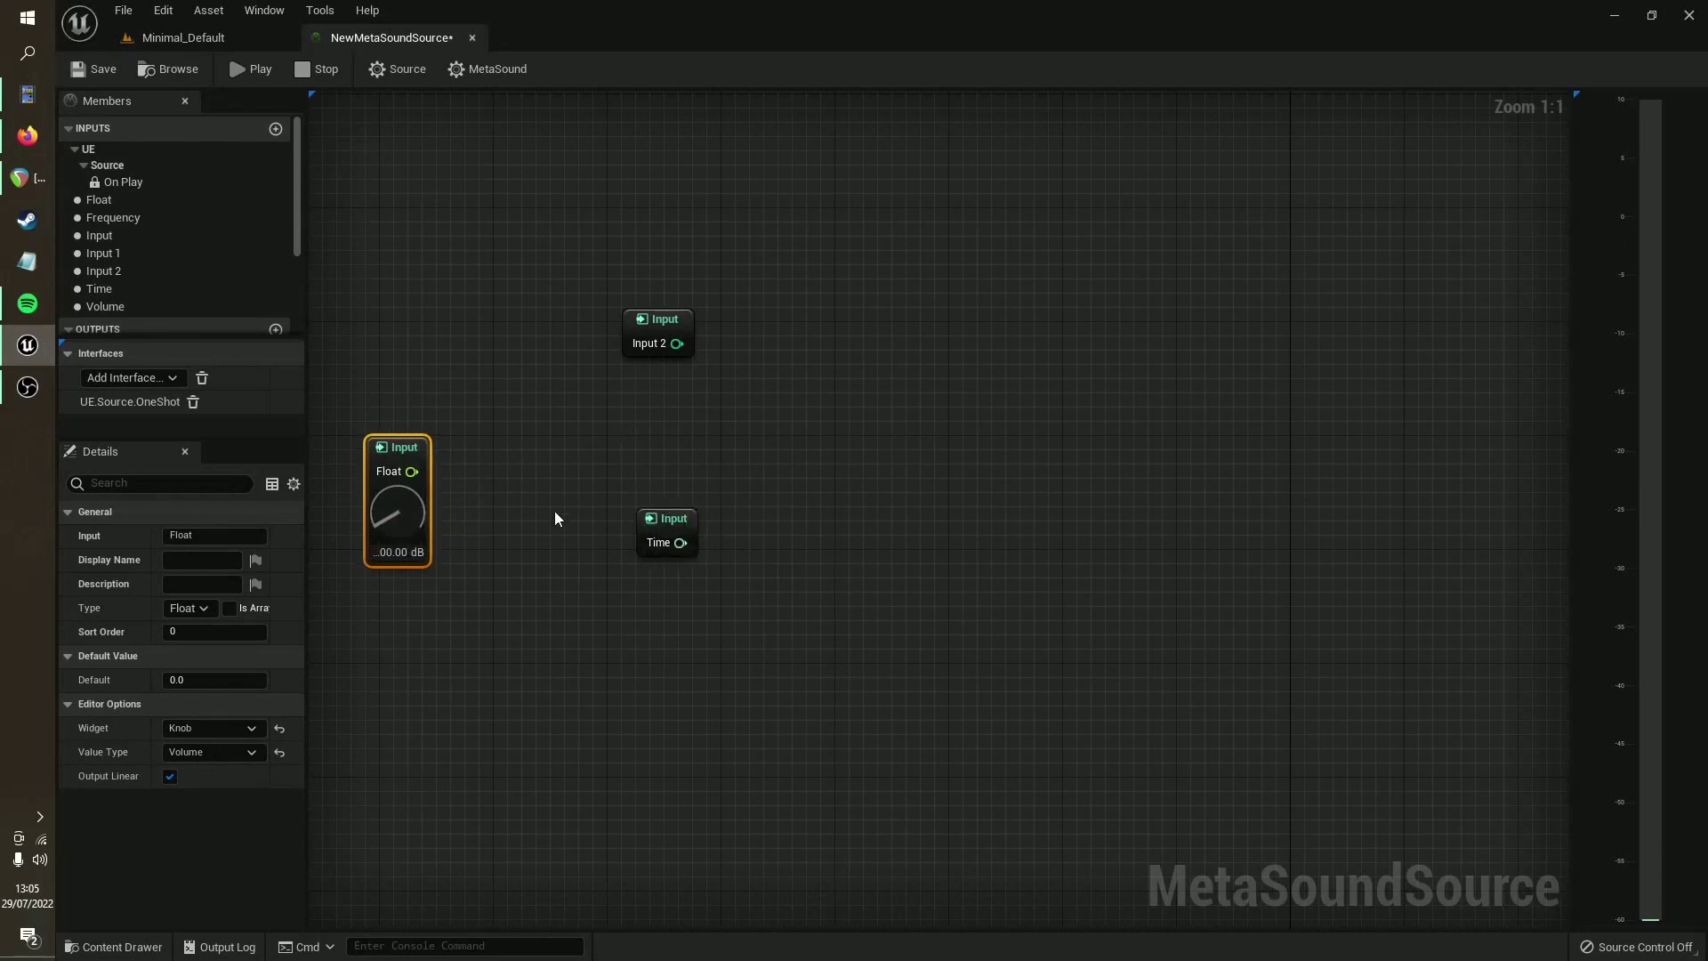
Step: Try the Slider widget on the Time input, switch it to Knob and move the node beside the Float node
right_drag(553, 518, 712, 518)
click(840, 532)
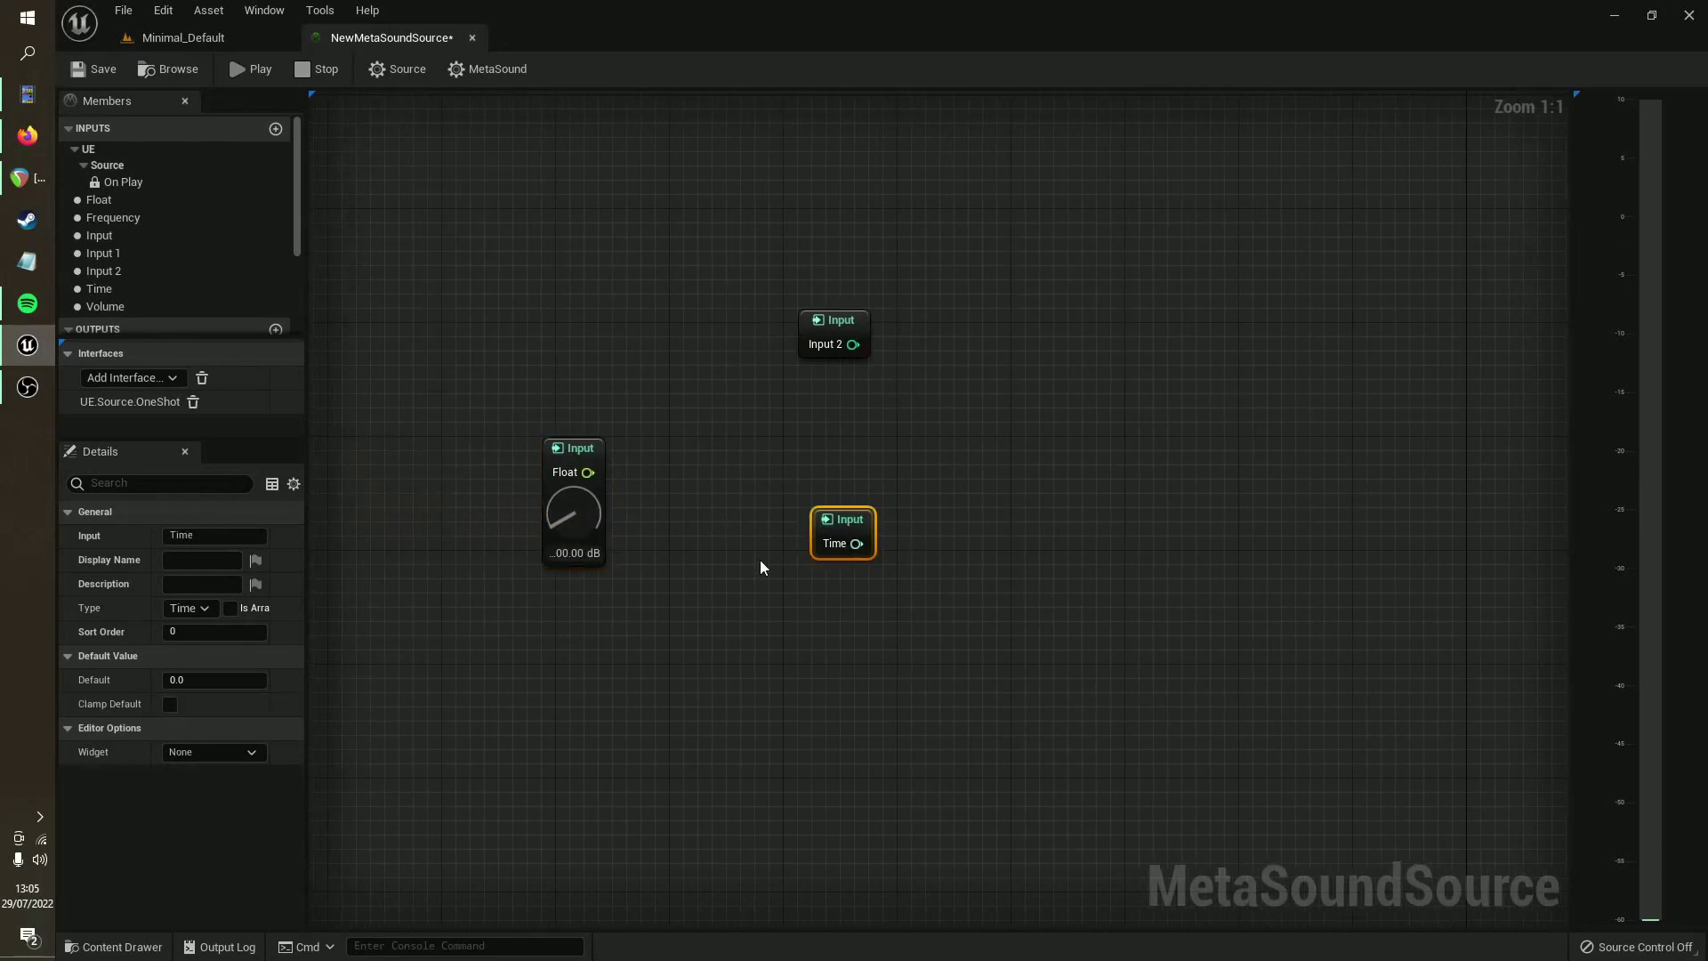
click(237, 750)
click(236, 787)
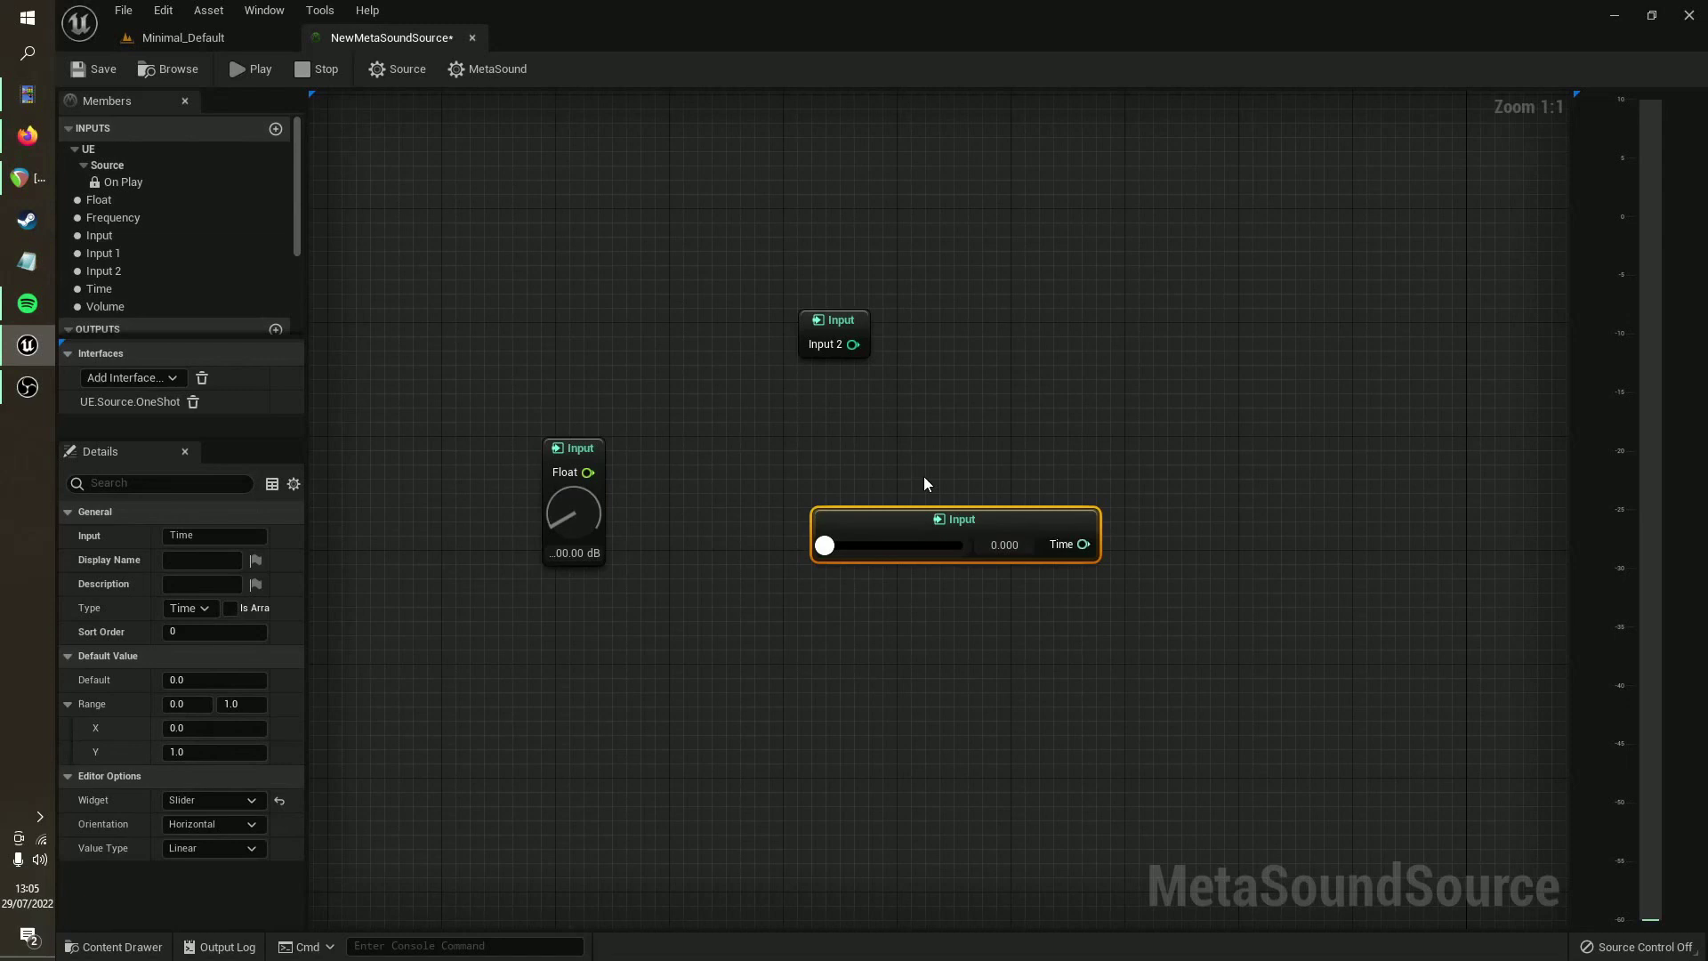
click(228, 802)
click(211, 846)
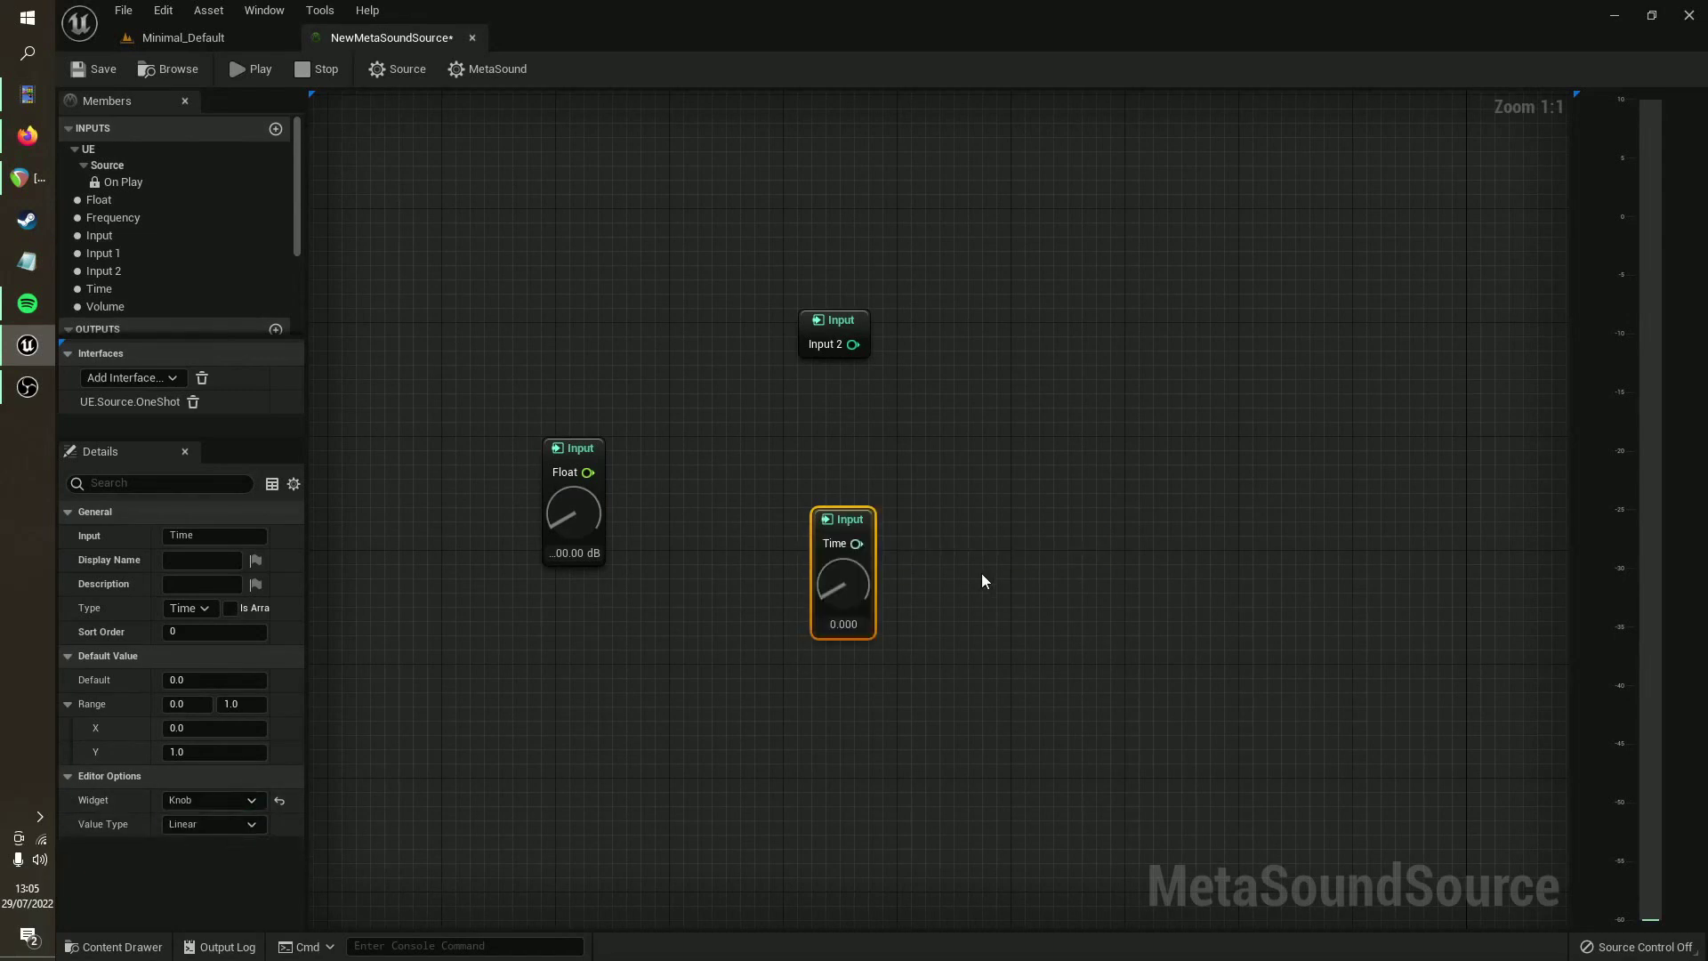
drag(836, 530, 681, 459)
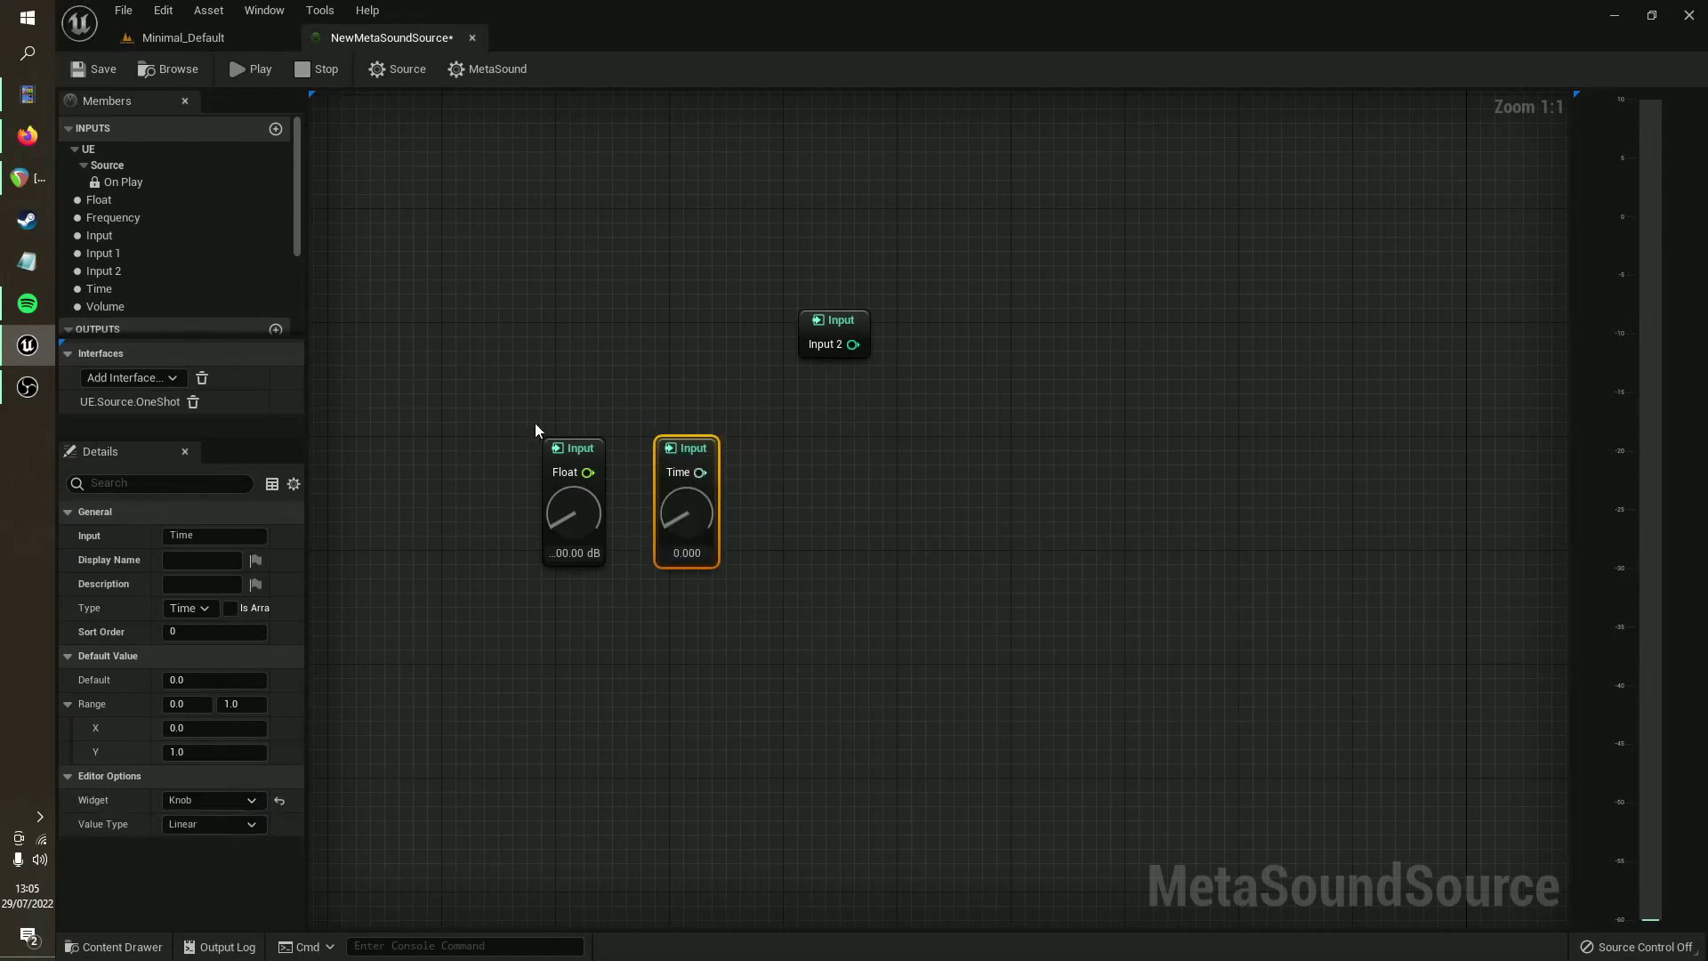
Step: Set the Float knob's value type to Linear and try turning the knob
drag(519, 401, 601, 589)
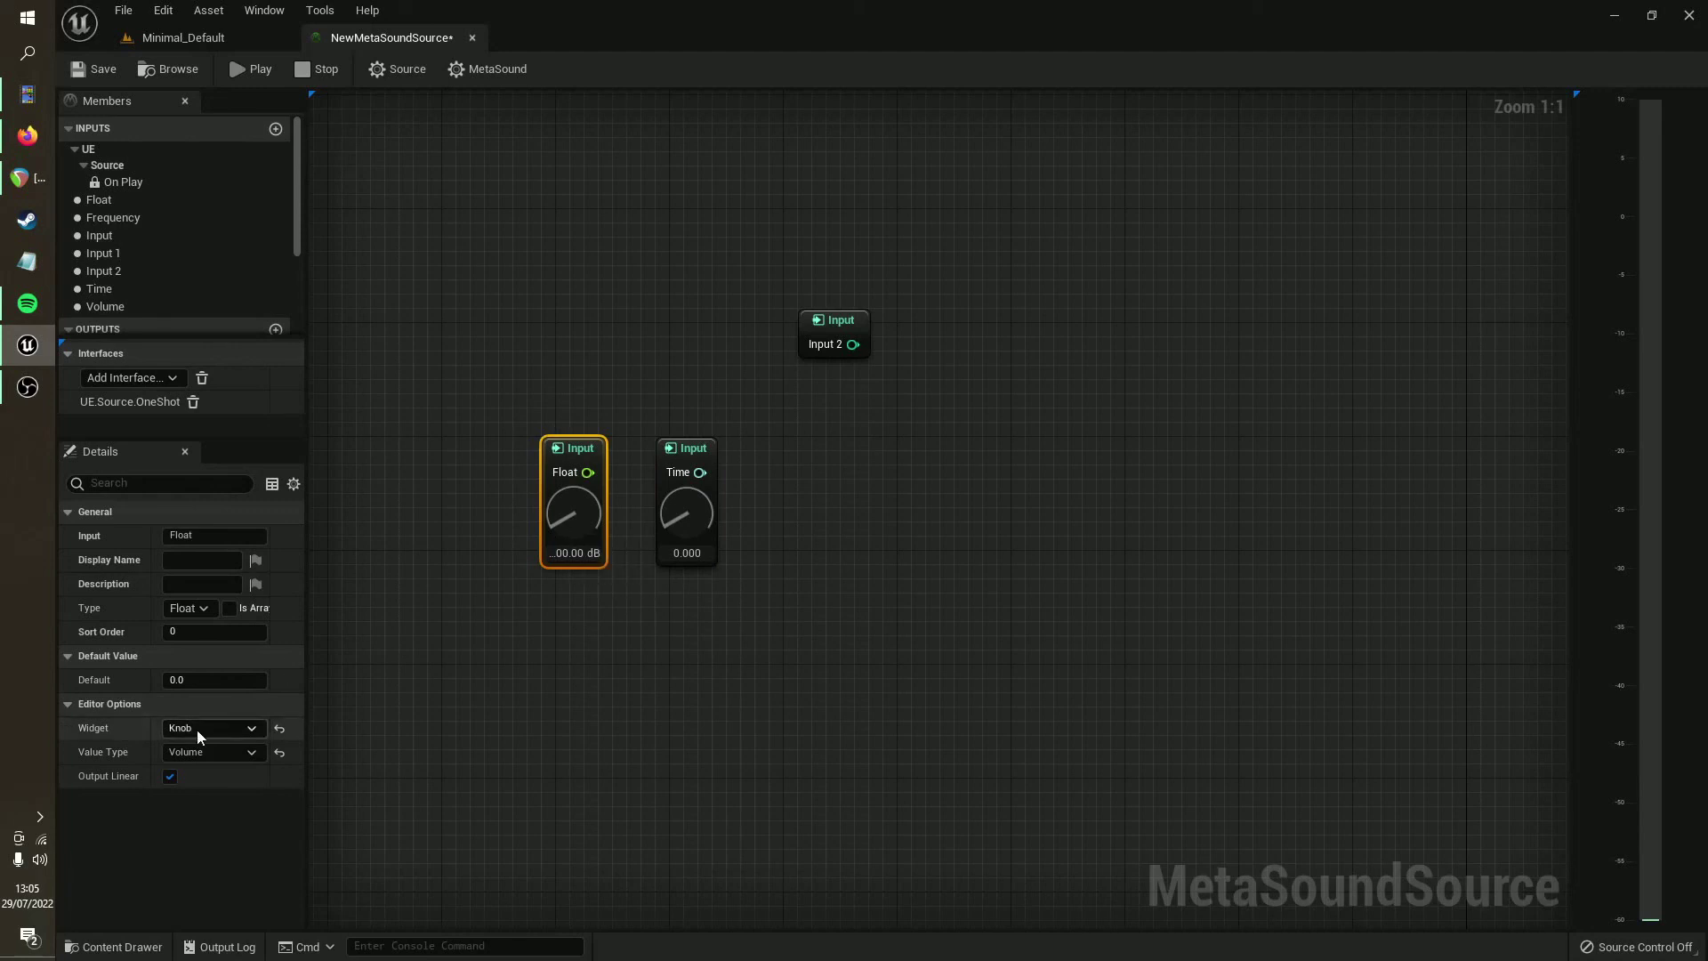
click(170, 776)
click(205, 752)
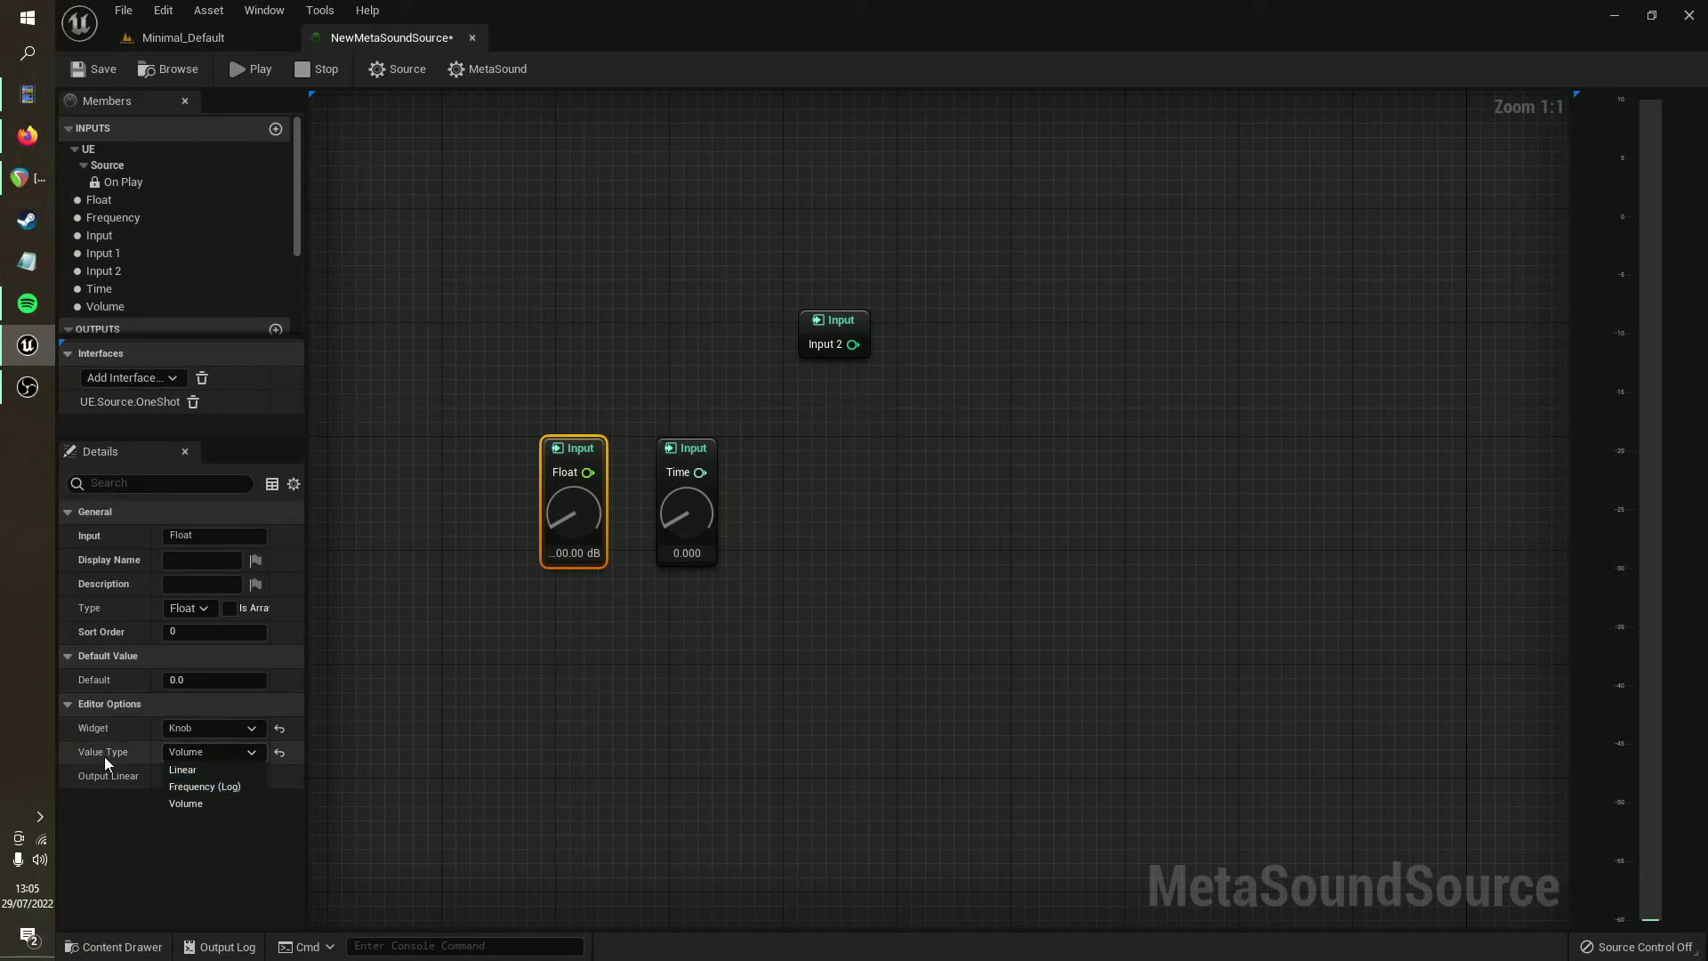
click(213, 768)
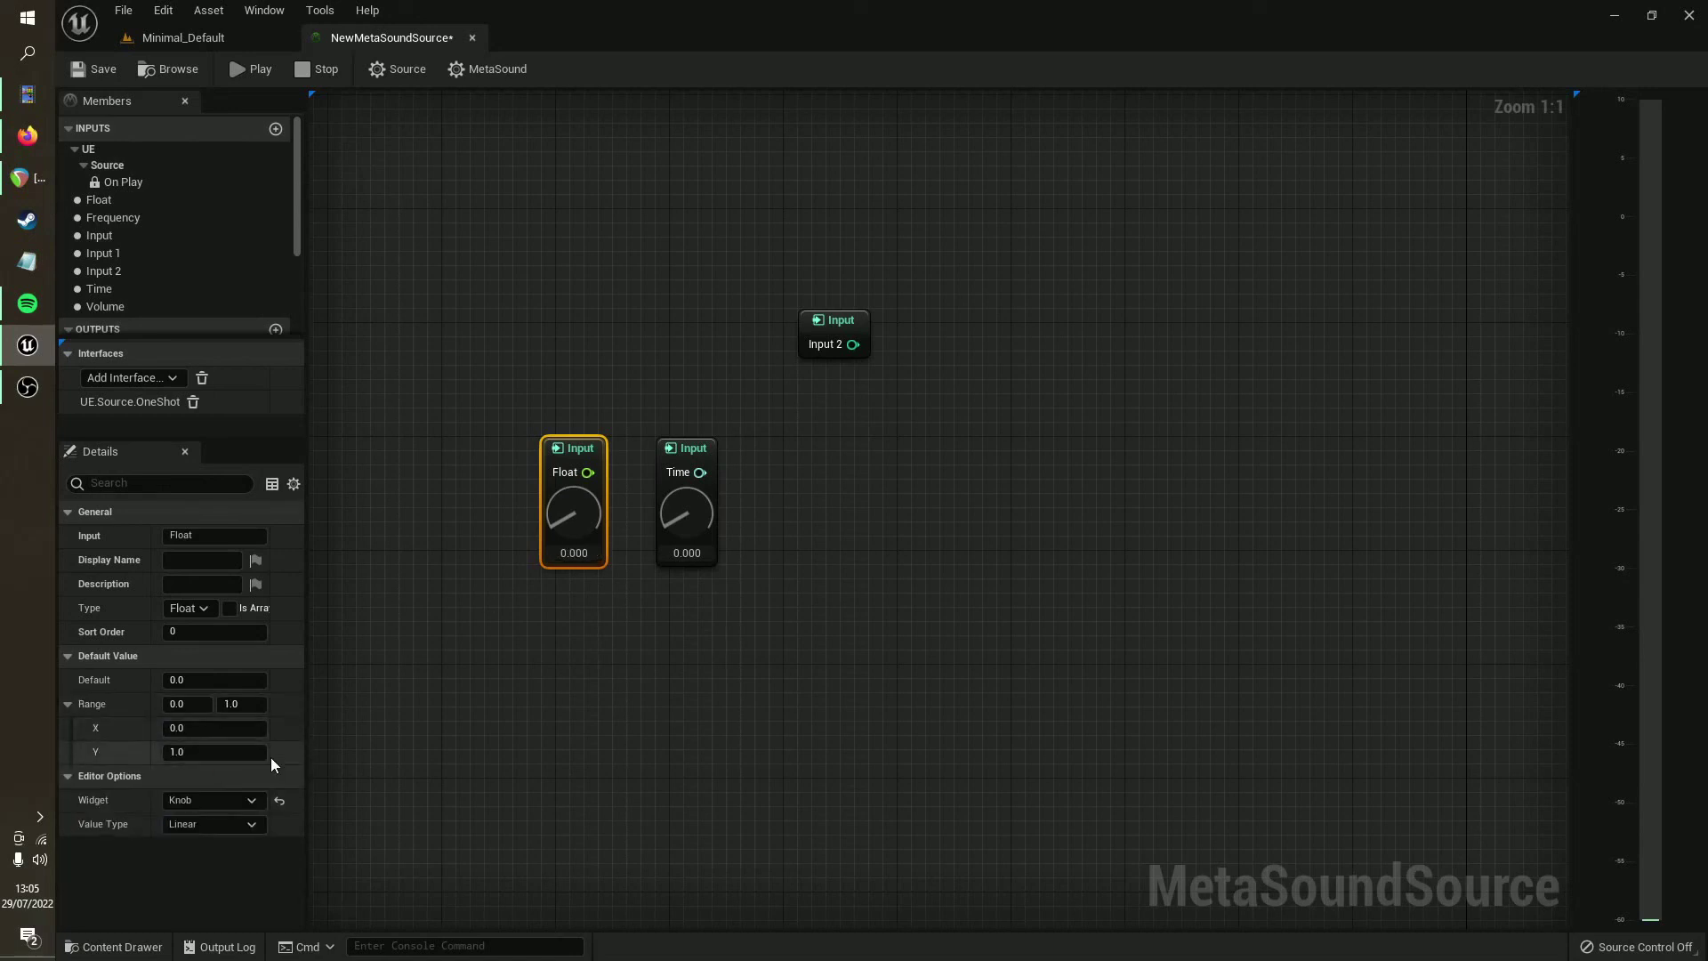
click(197, 827)
click(553, 526)
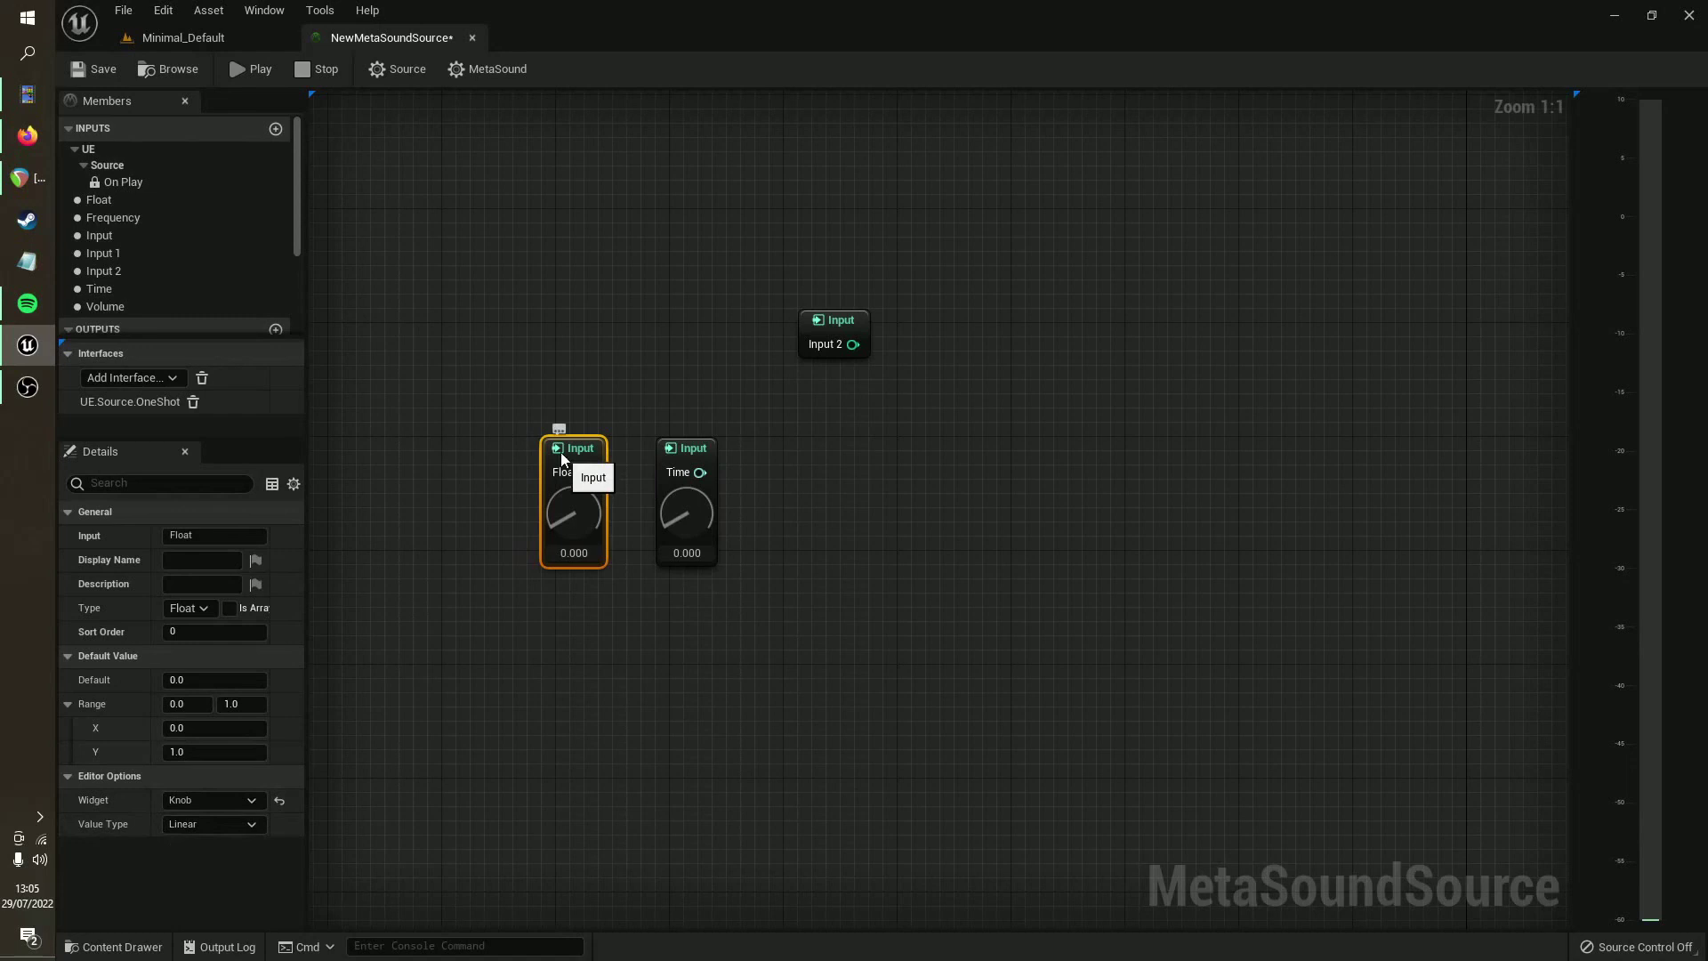
drag(566, 519, 157, 737)
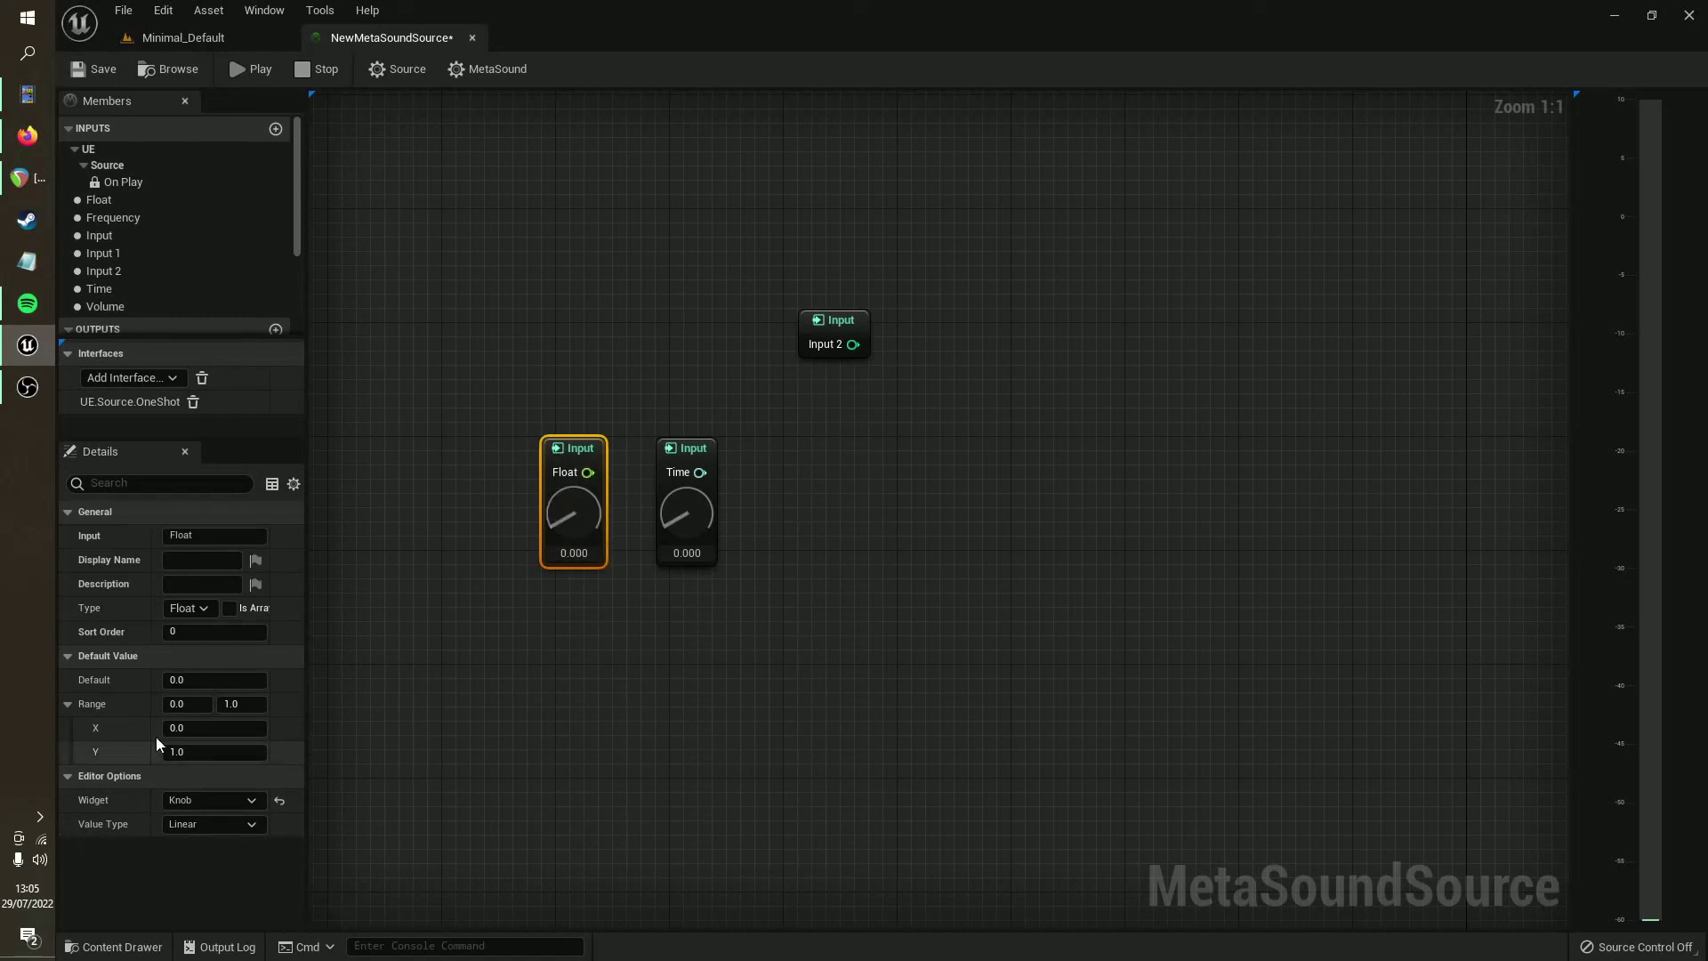
Step: Set the Float knob's value type to Frequency (Log) and try turning the knob
click(177, 703)
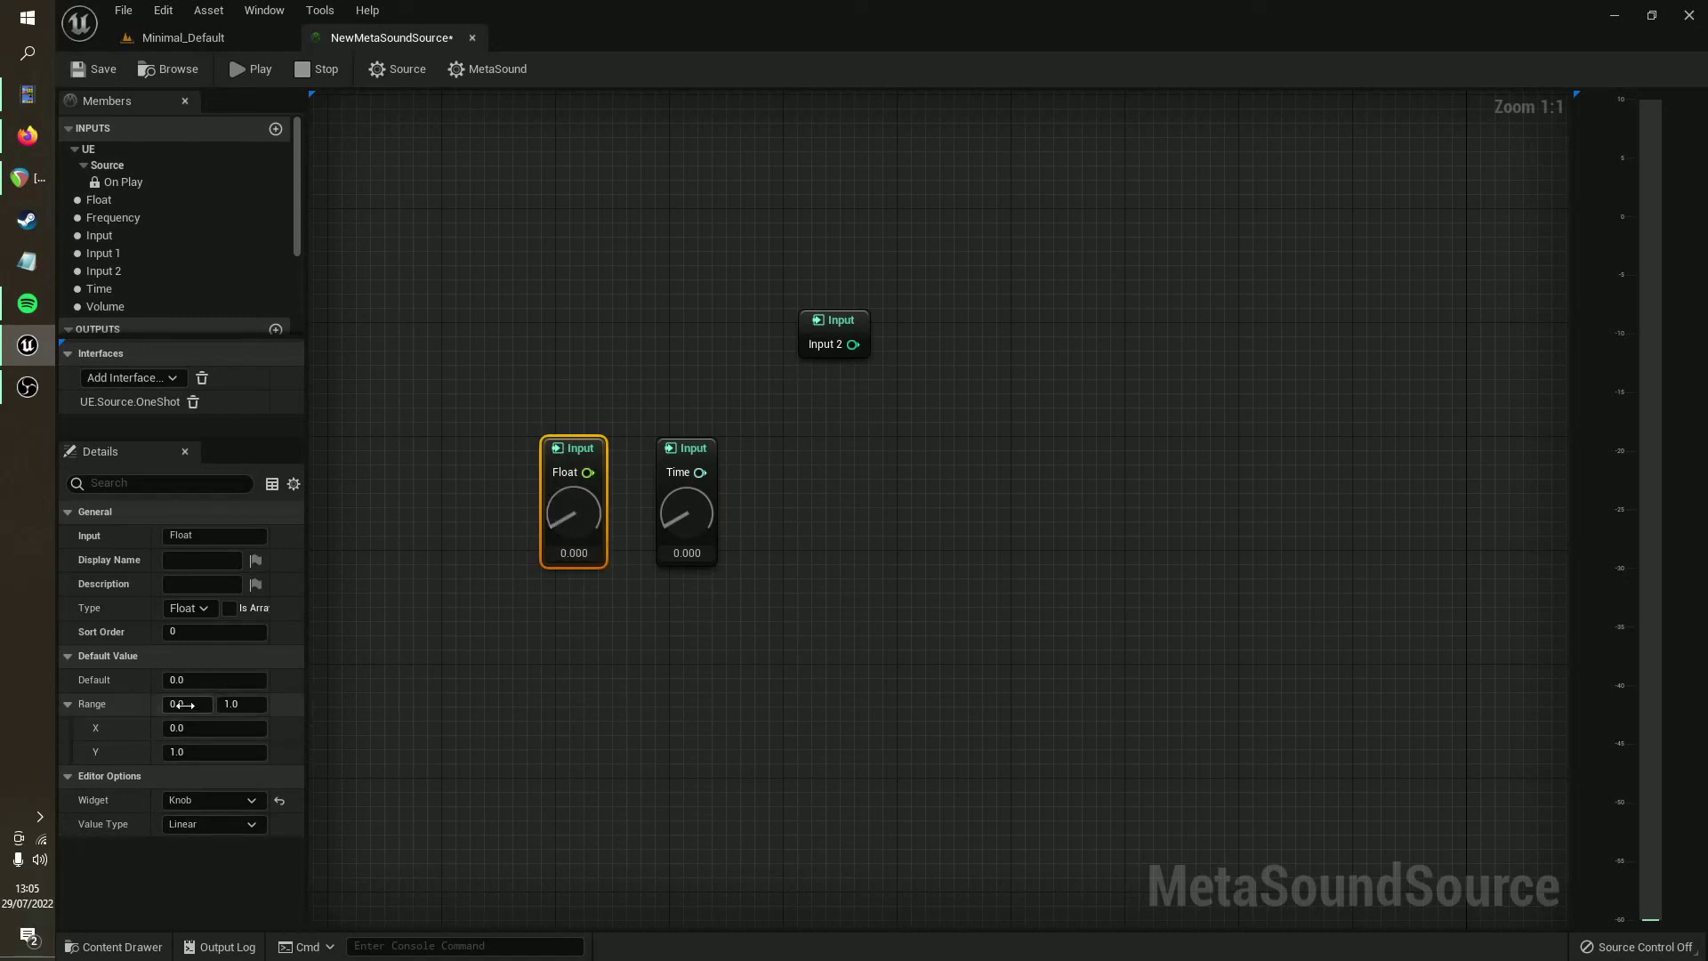
click(221, 825)
click(217, 850)
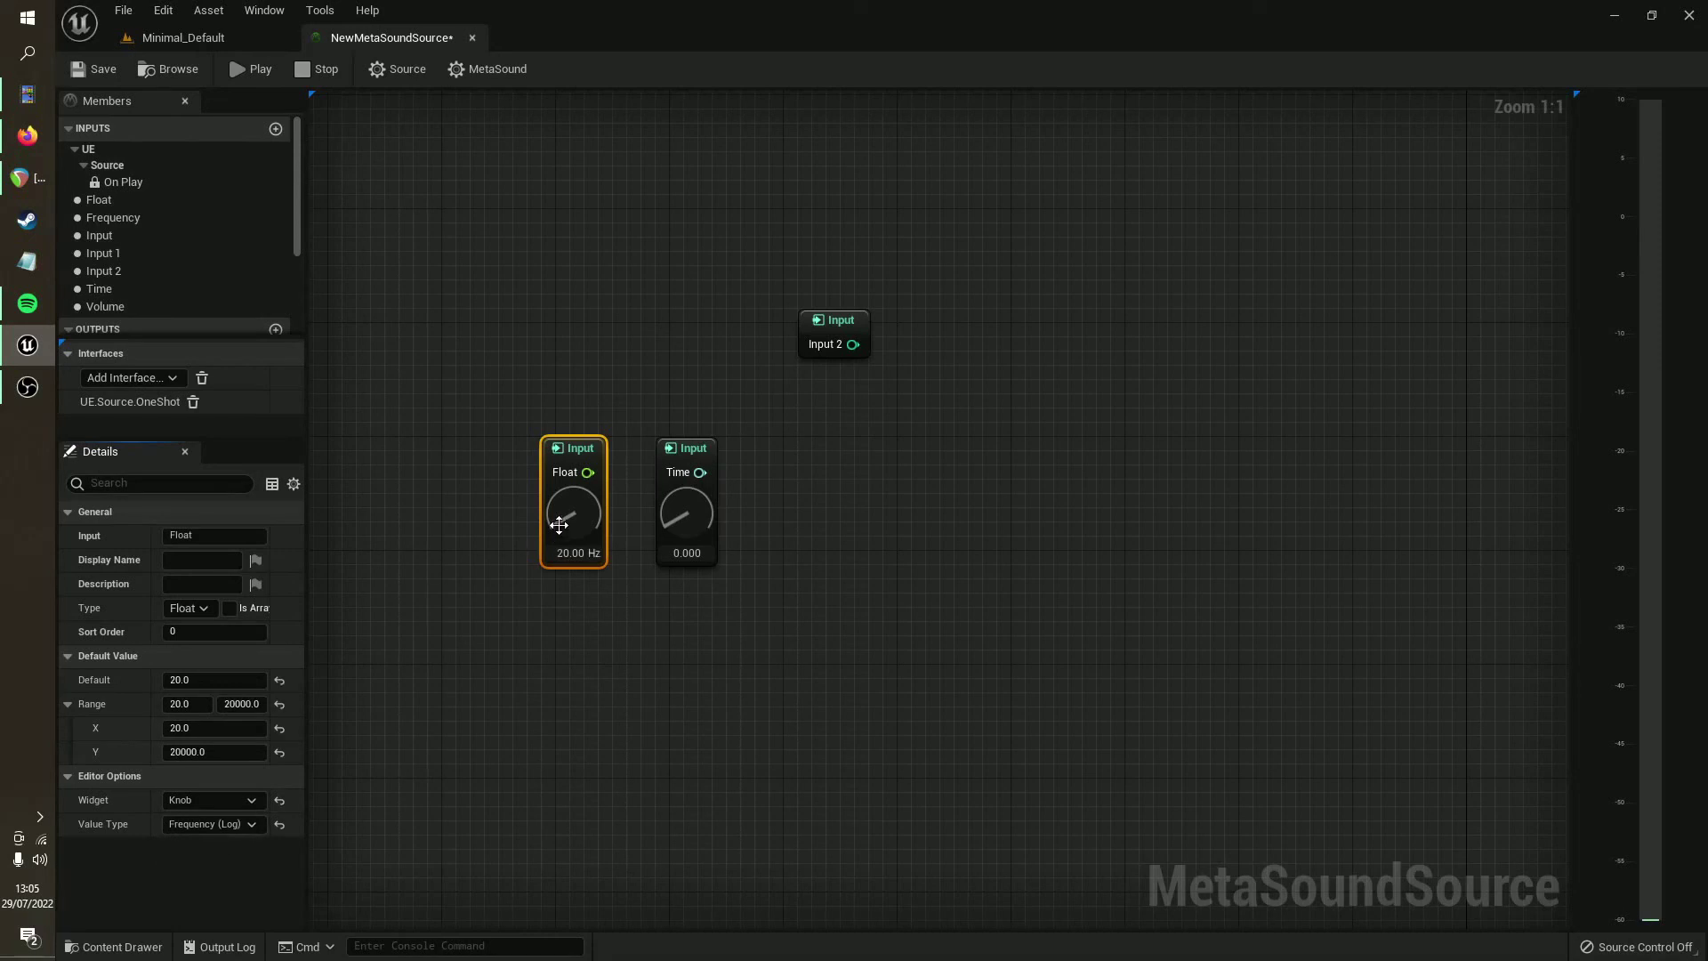
drag(587, 528, 505, 596)
drag(561, 523, 494, 645)
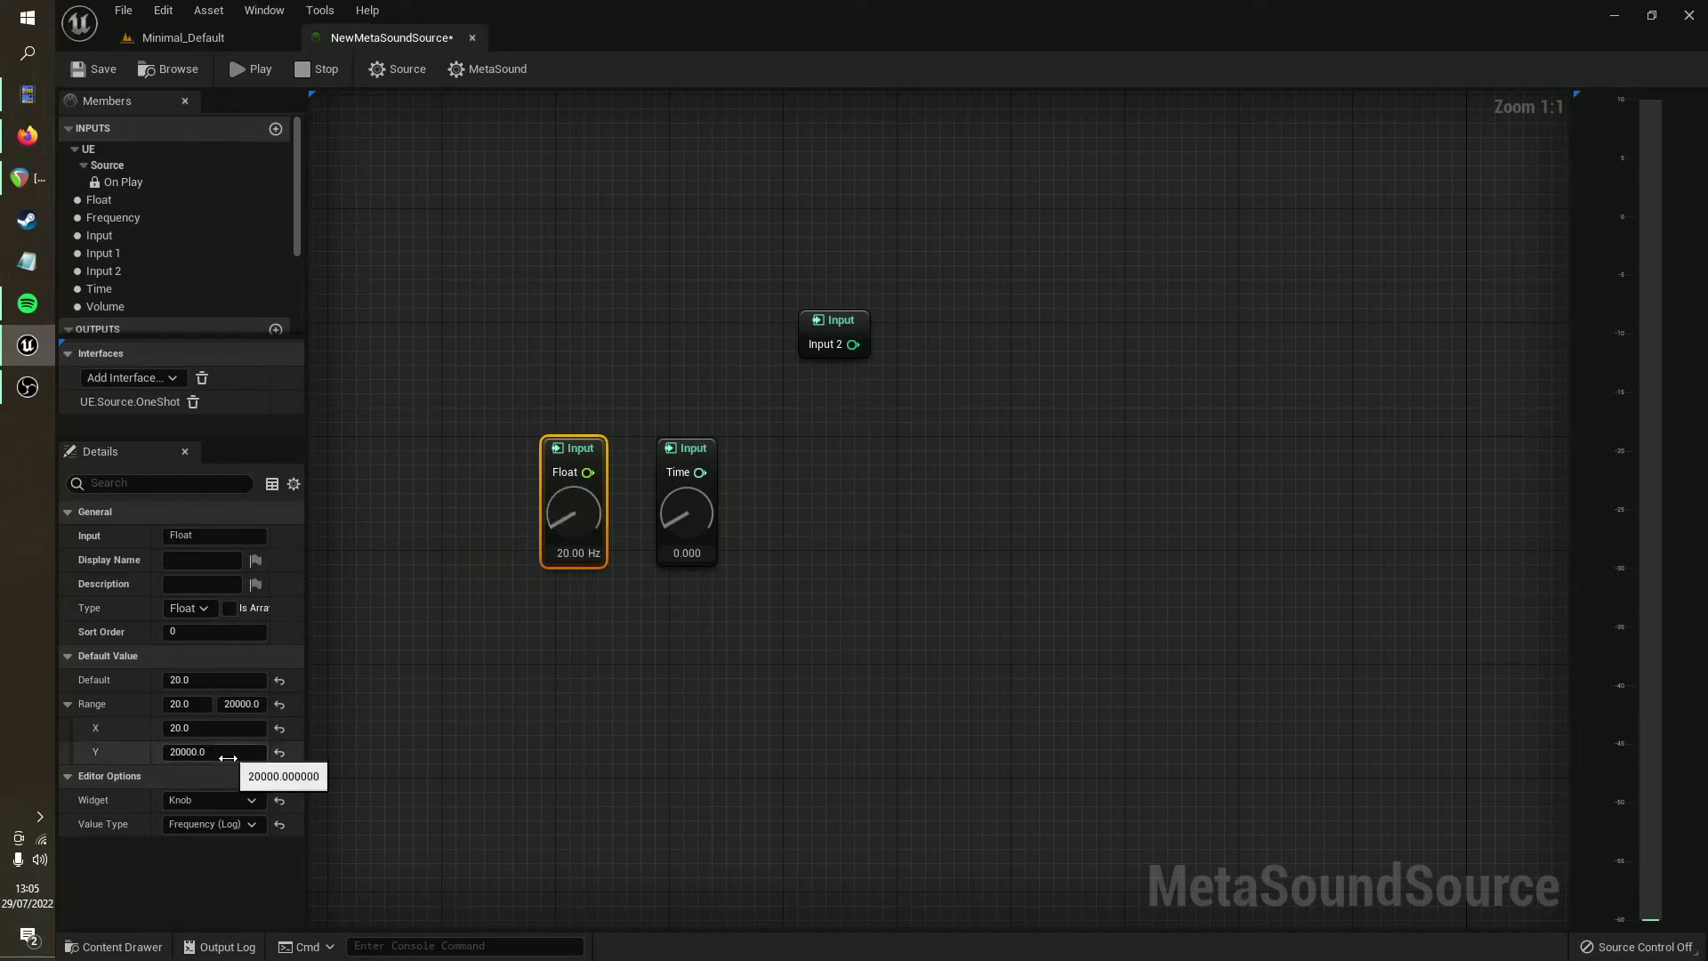
Step: Set the Float knob's value type to Volume
click(230, 799)
click(228, 852)
click(223, 823)
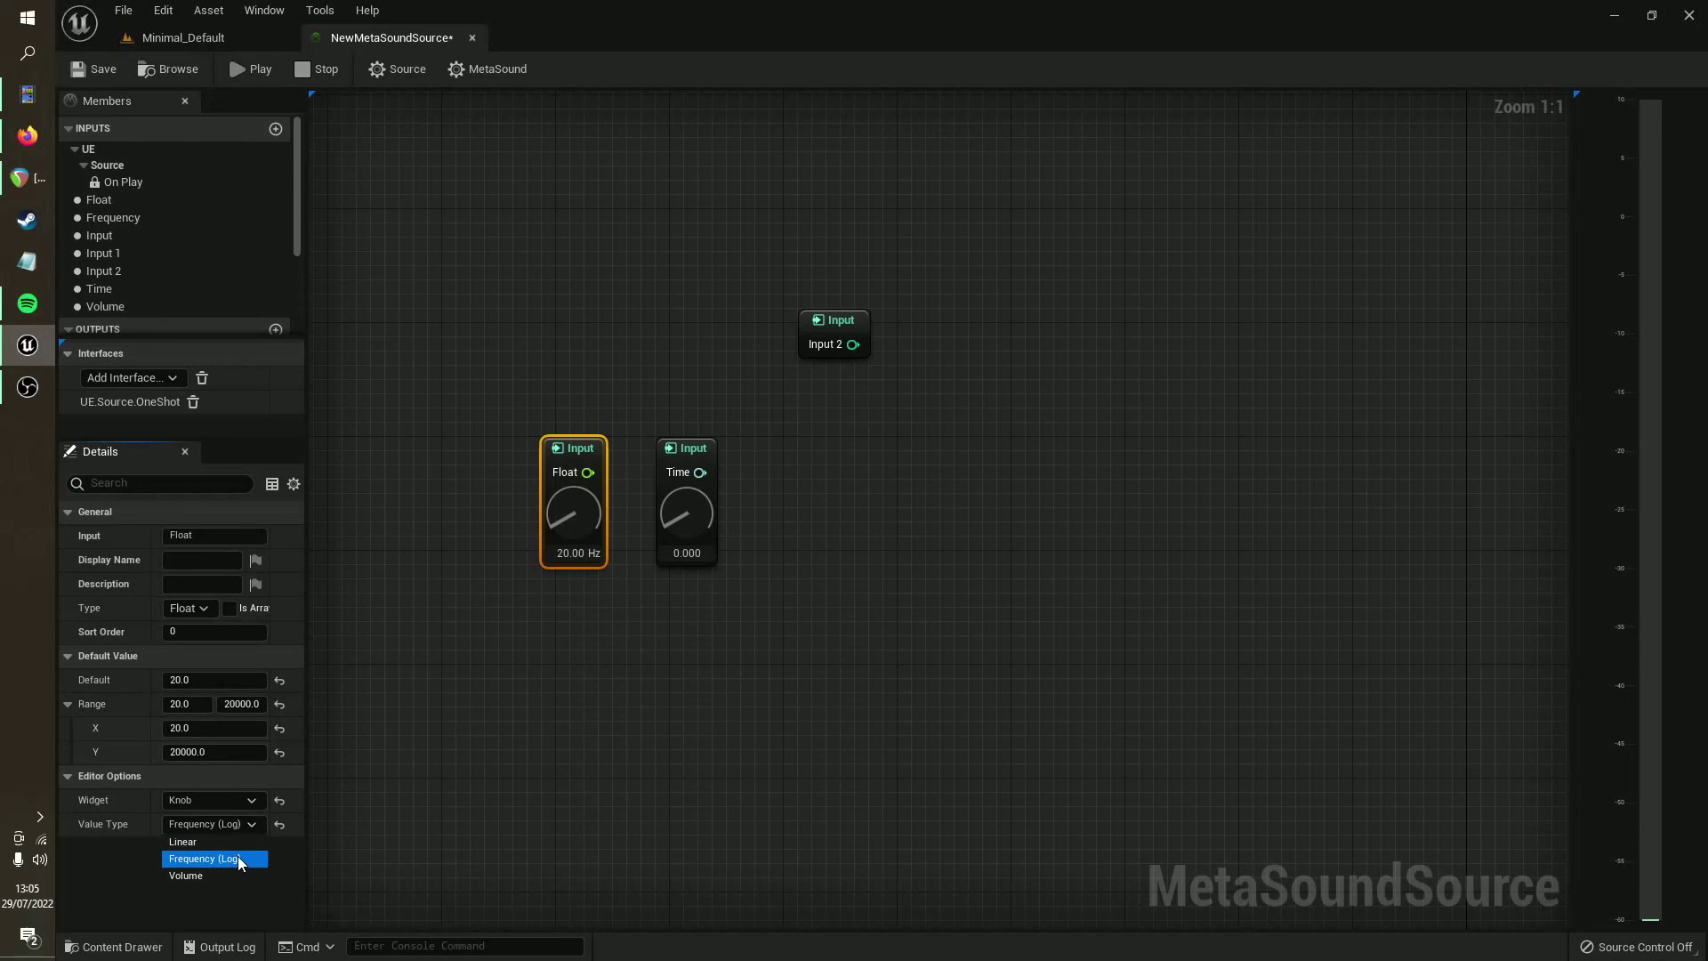
click(236, 868)
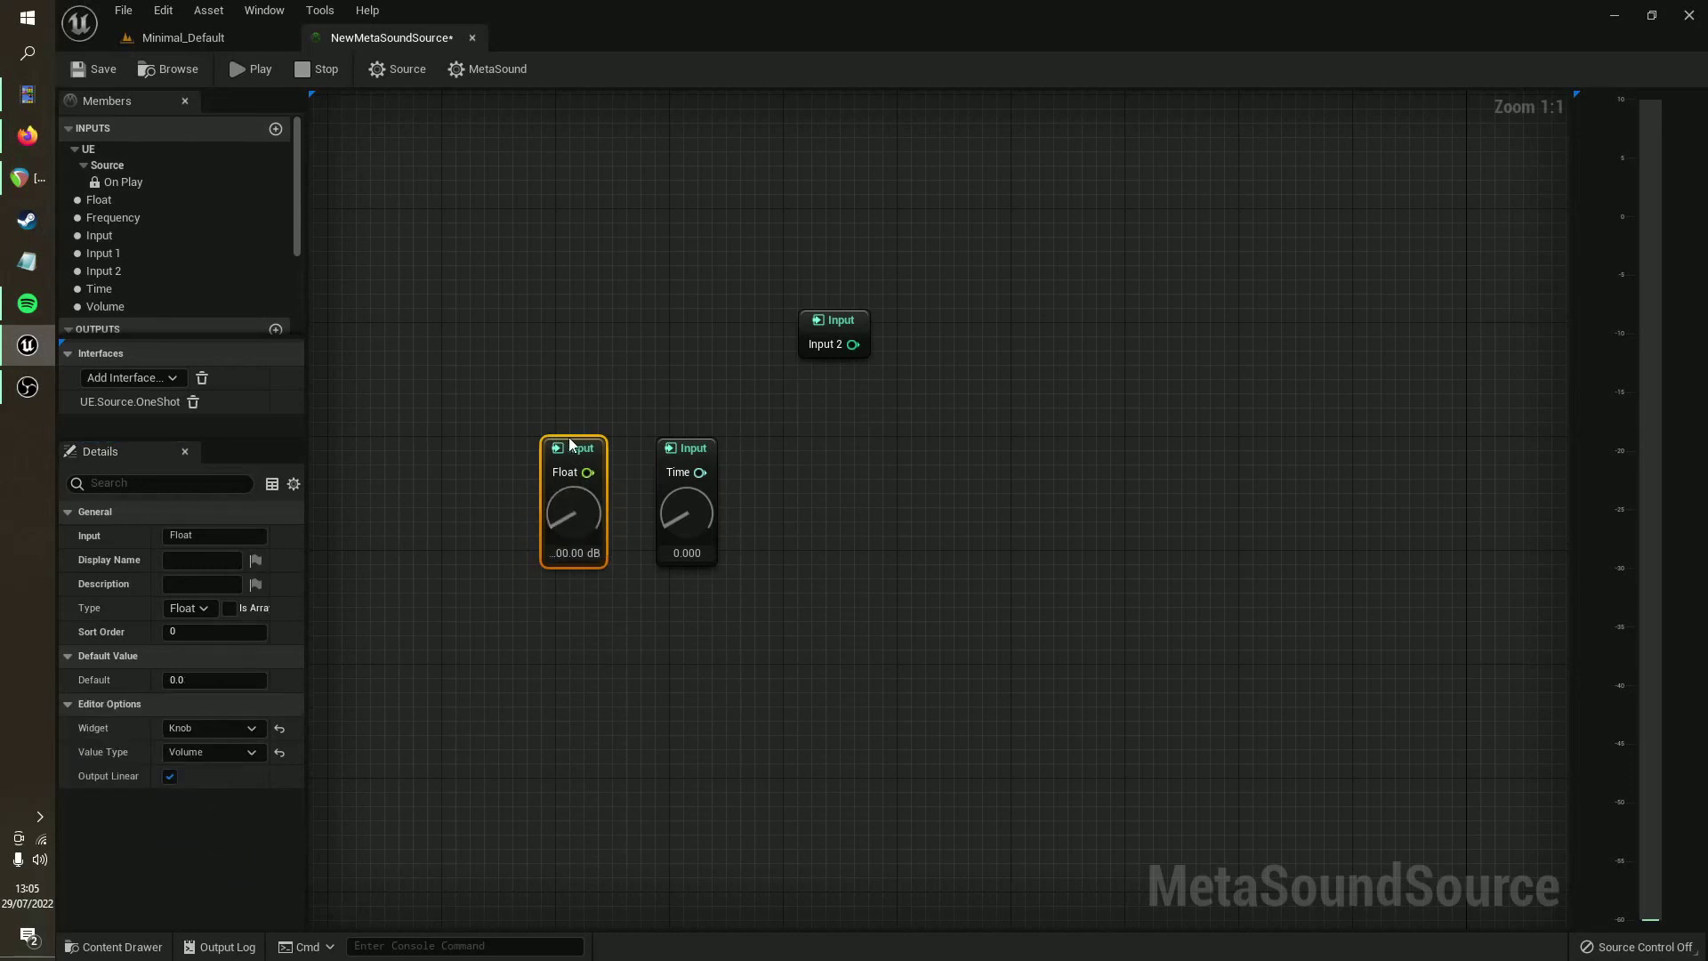
Step: Move the Float node further away from the Time node and look through the Time input's value type and widget options
drag(570, 442, 514, 442)
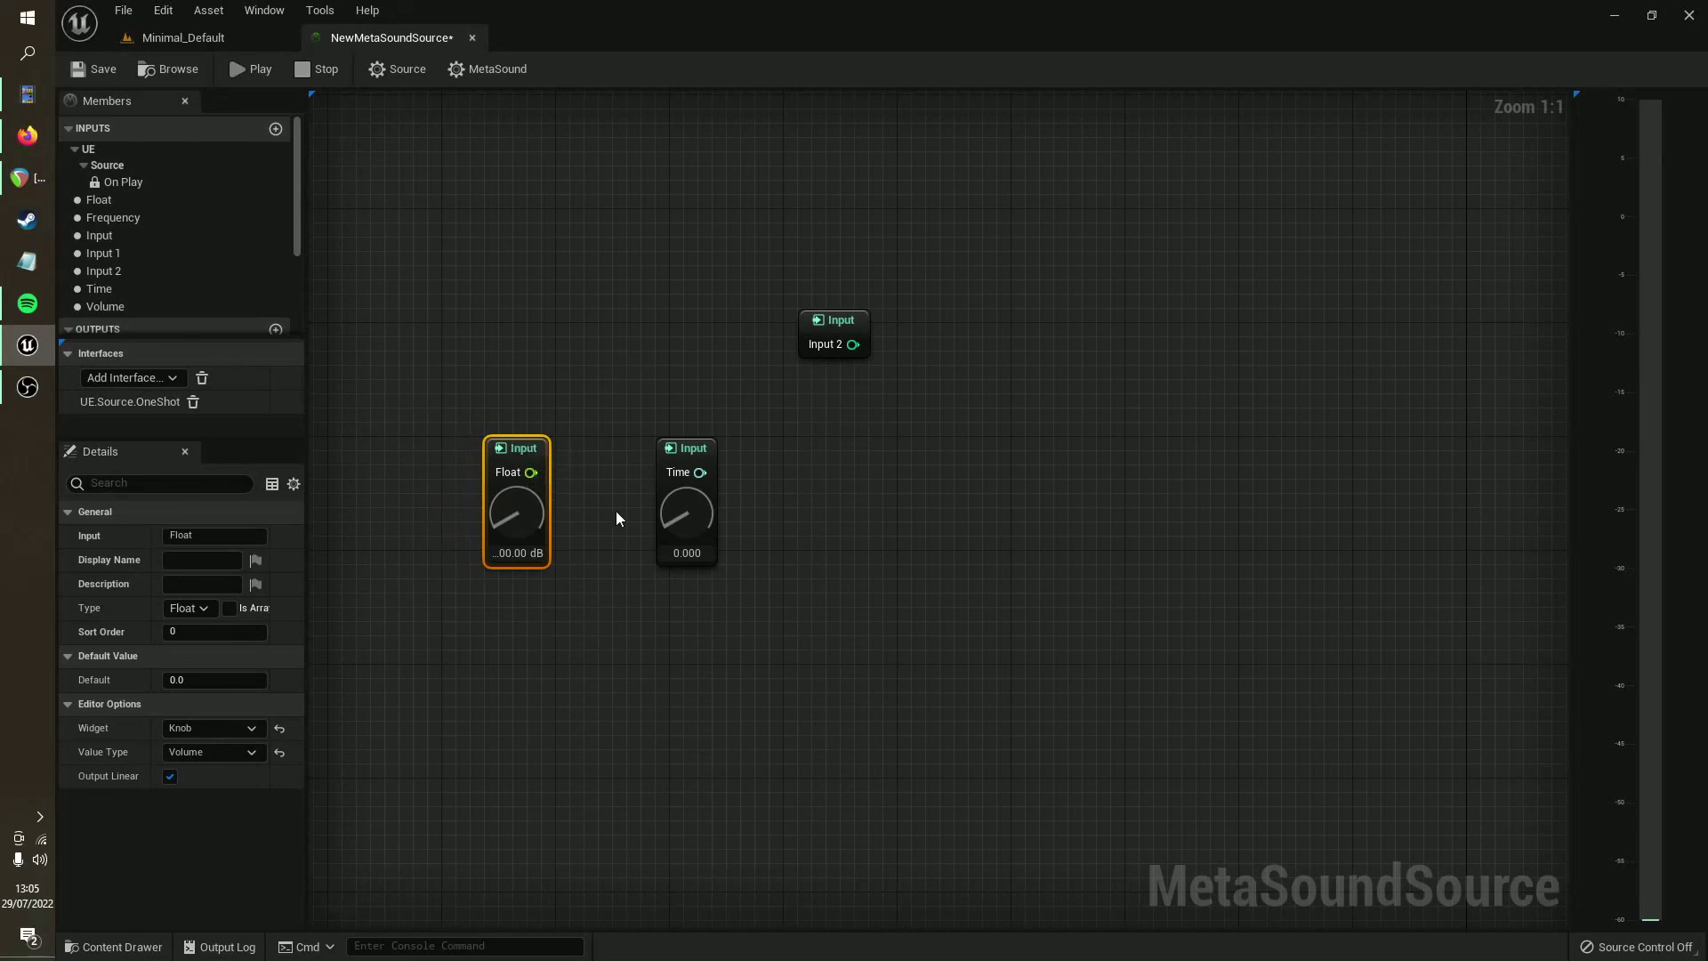
click(685, 511)
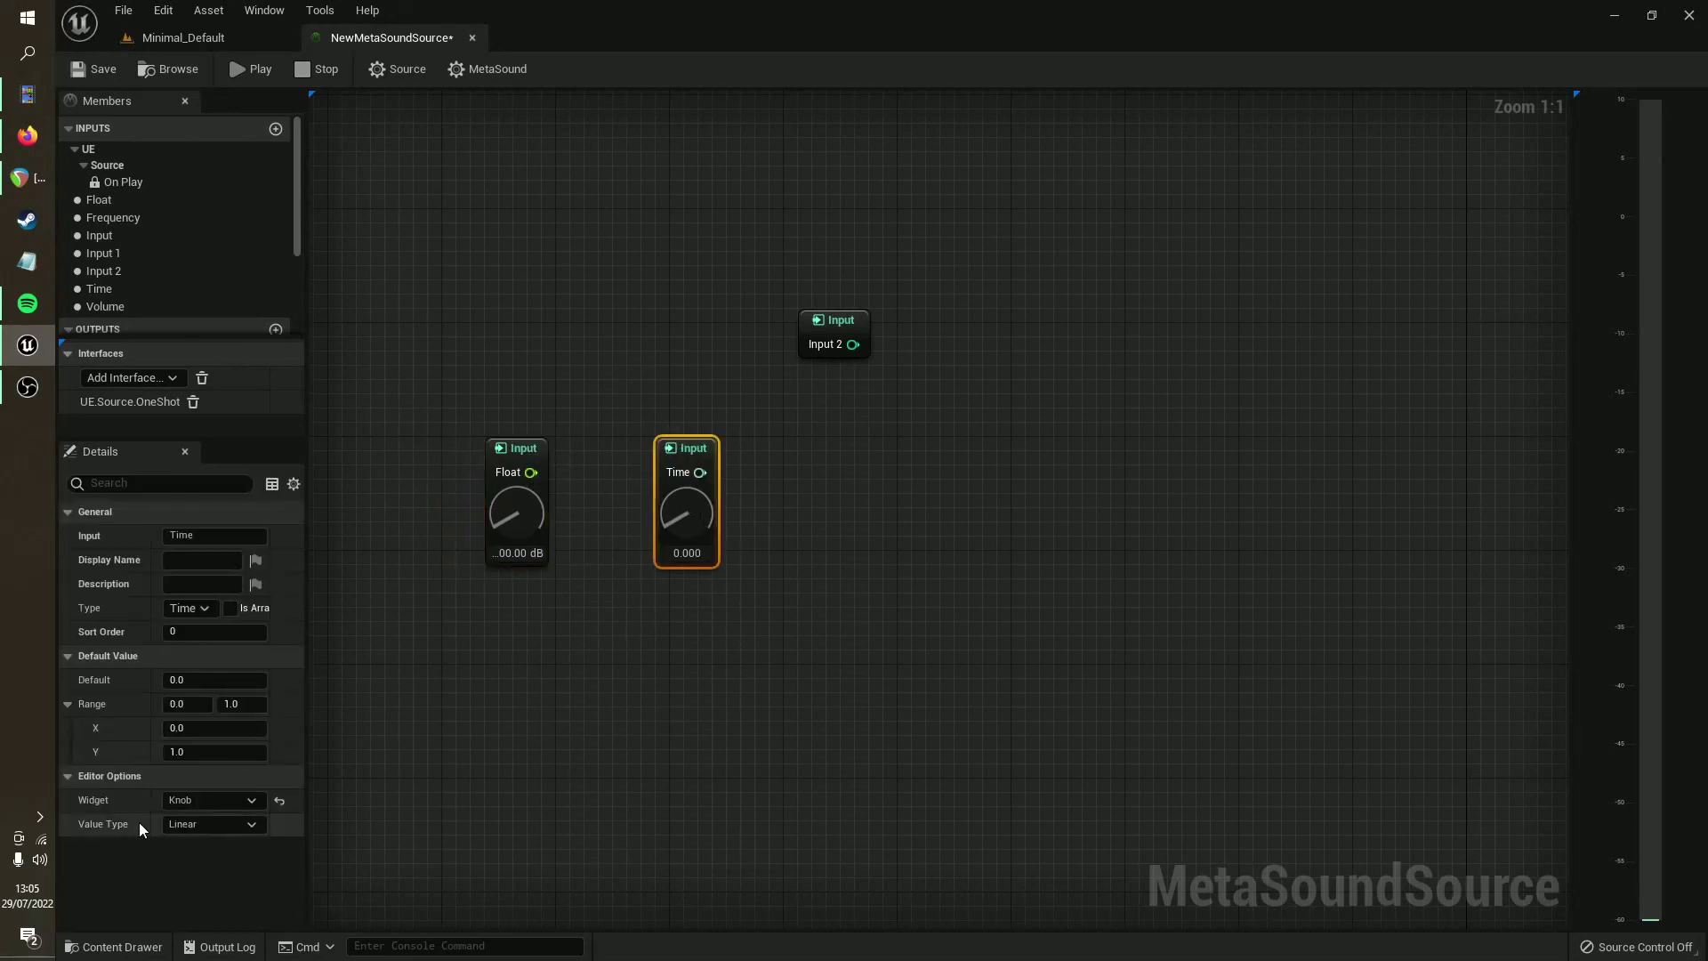
click(196, 824)
click(210, 834)
click(216, 805)
click(553, 733)
Step: Change the Float input's widget to Slider and set its orientation to Vertical
click(531, 452)
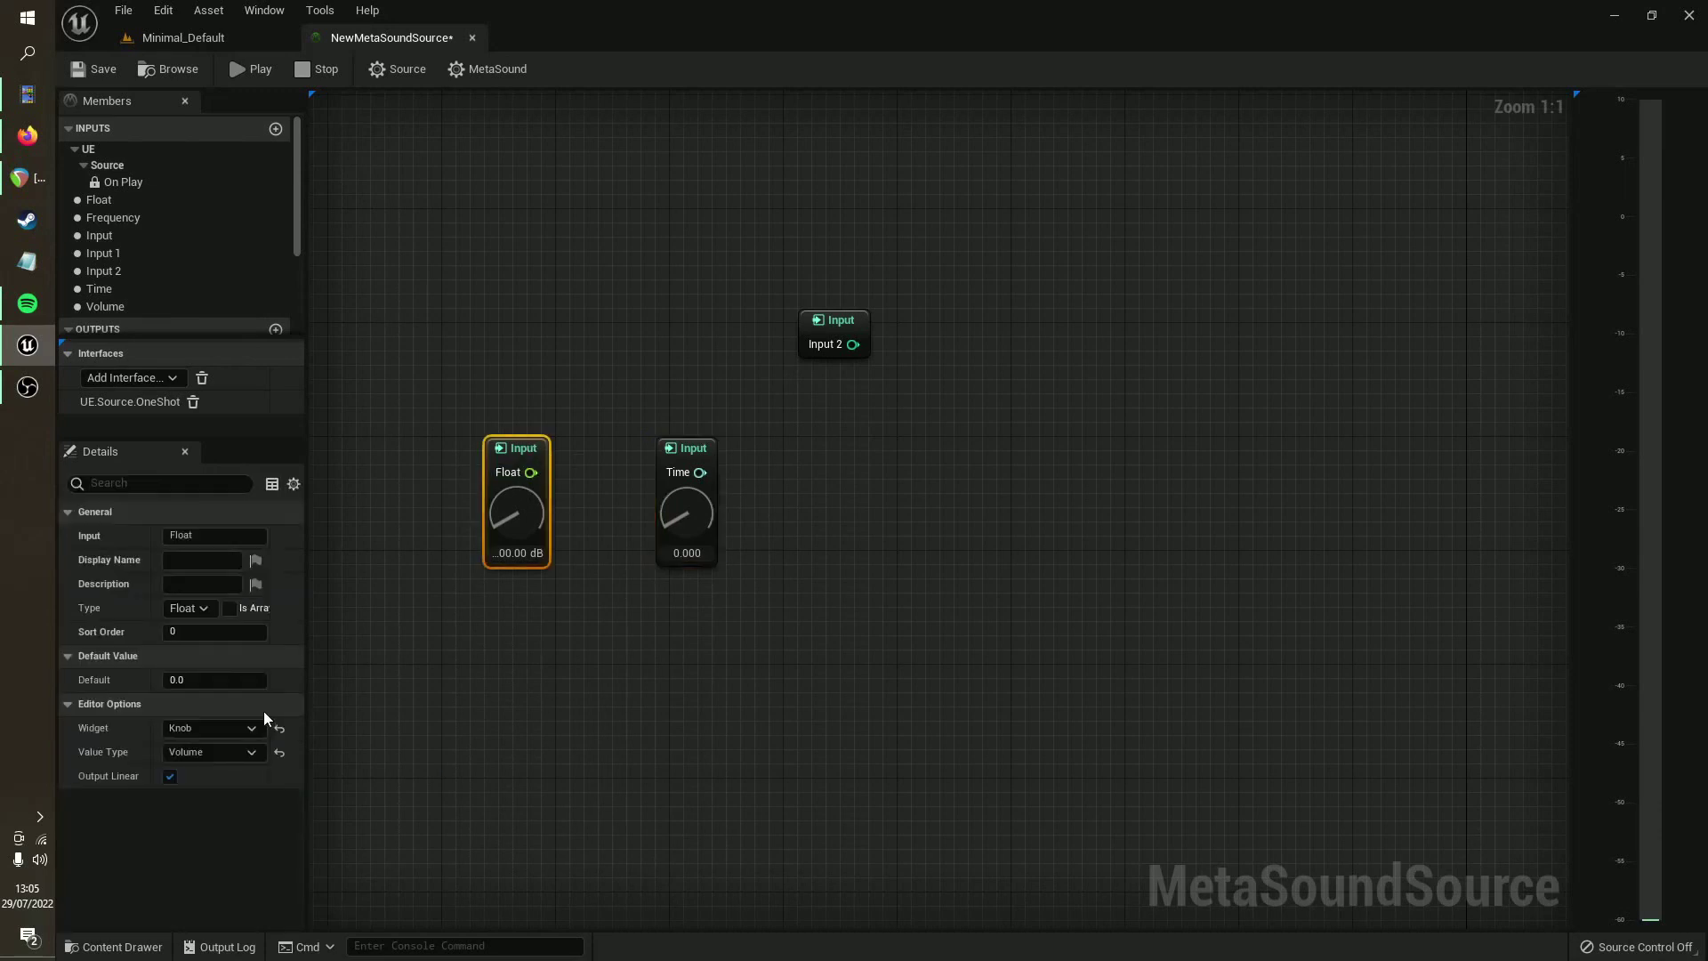
click(224, 729)
click(219, 762)
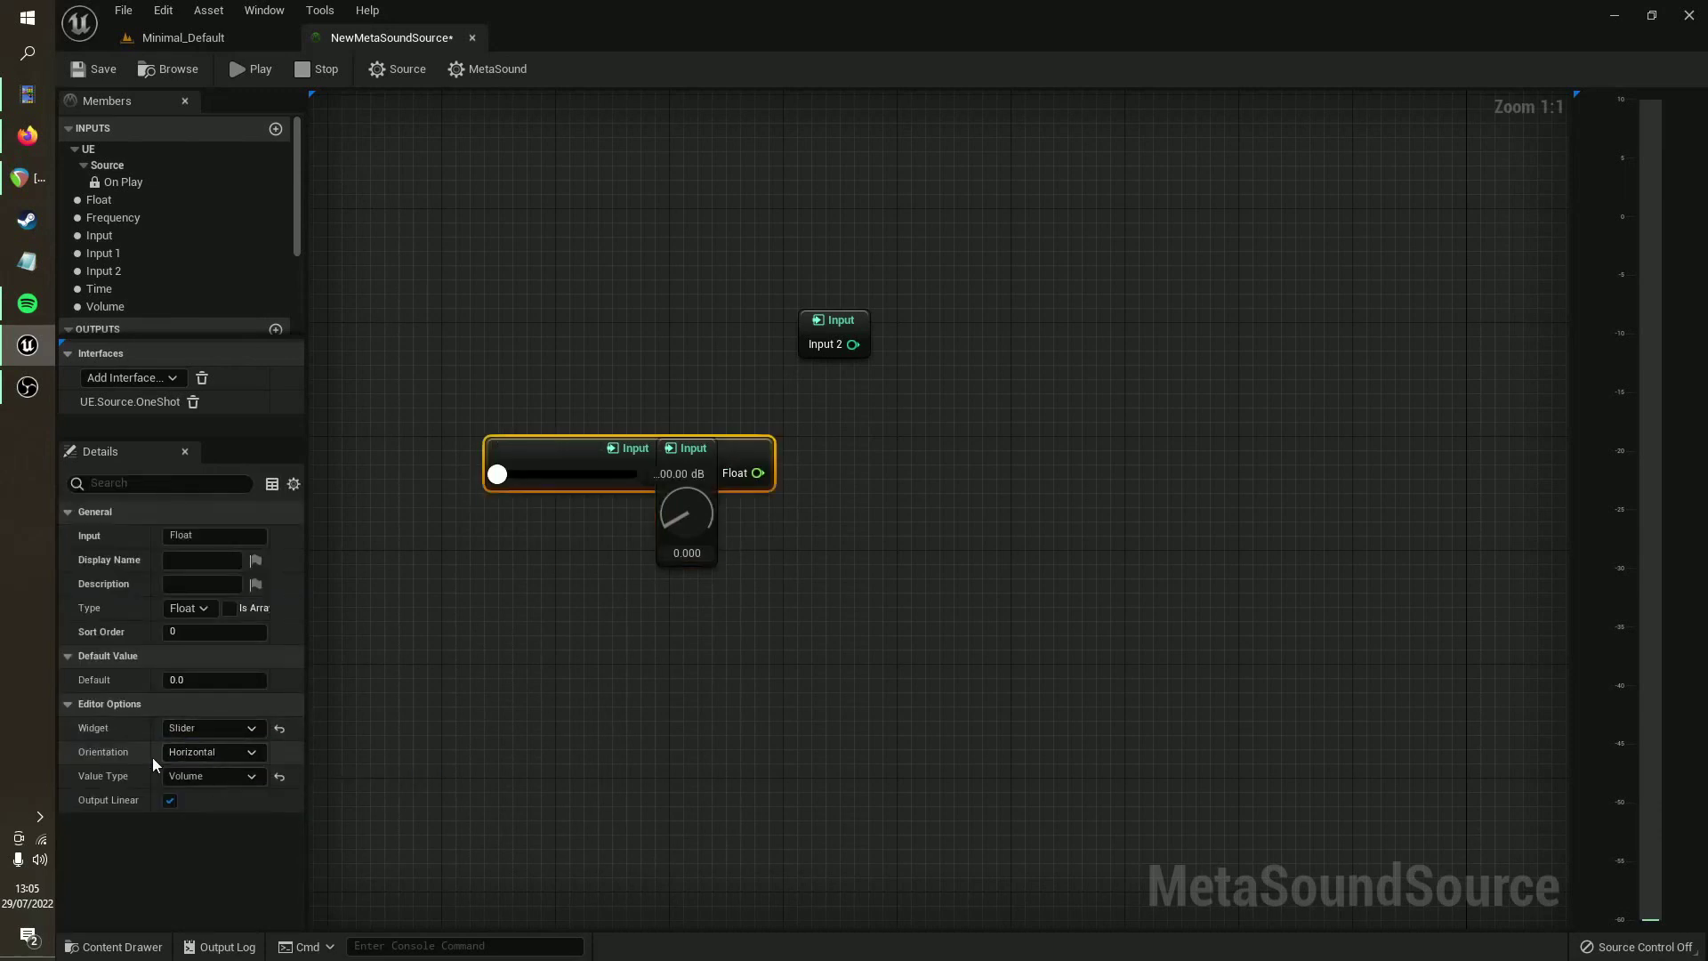
click(233, 753)
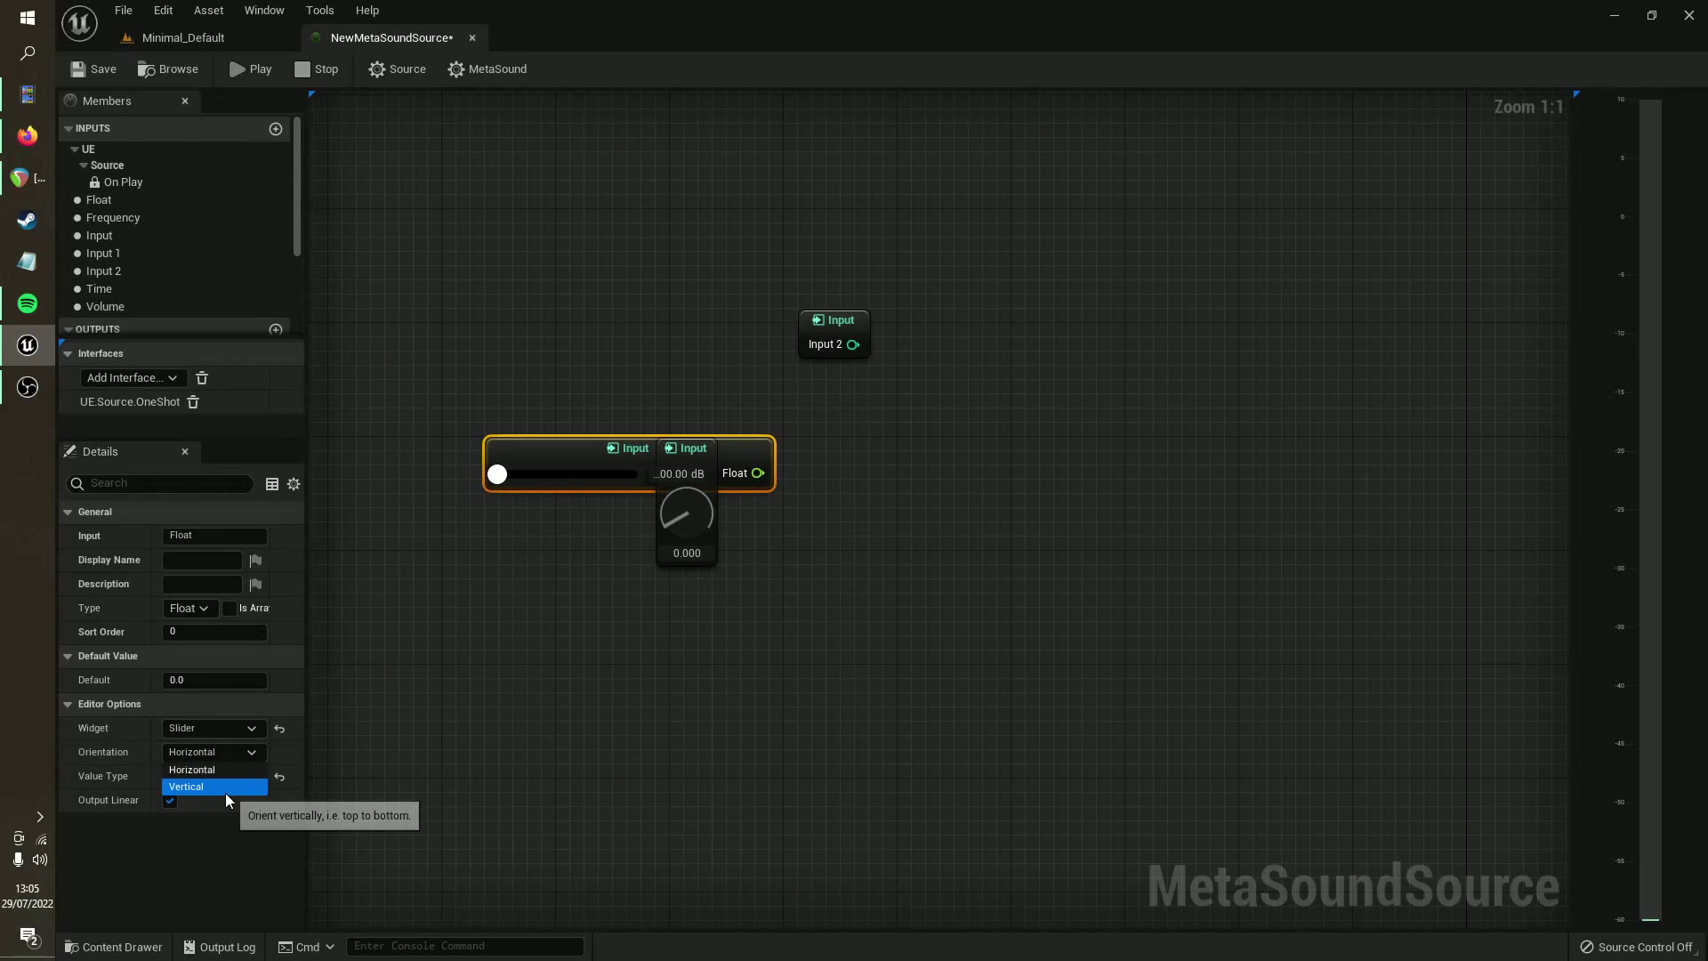
click(242, 788)
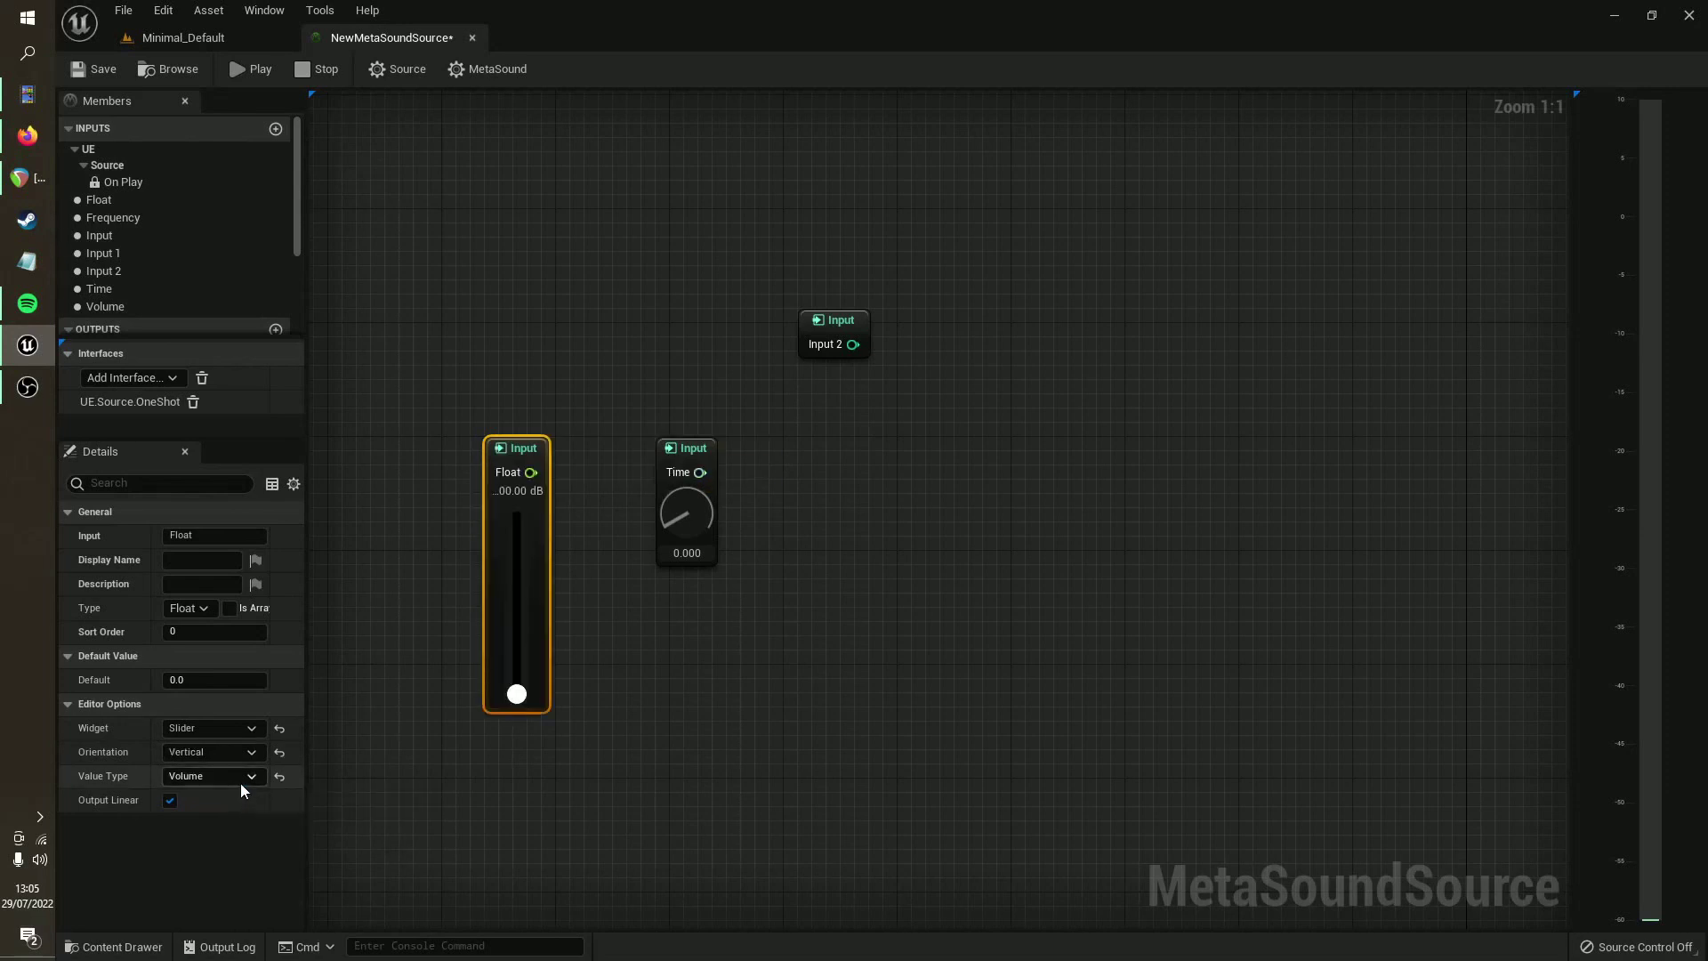
Step: Move the Float slider node up and away from the Time node, and set its orientation to Horizontal
click(227, 751)
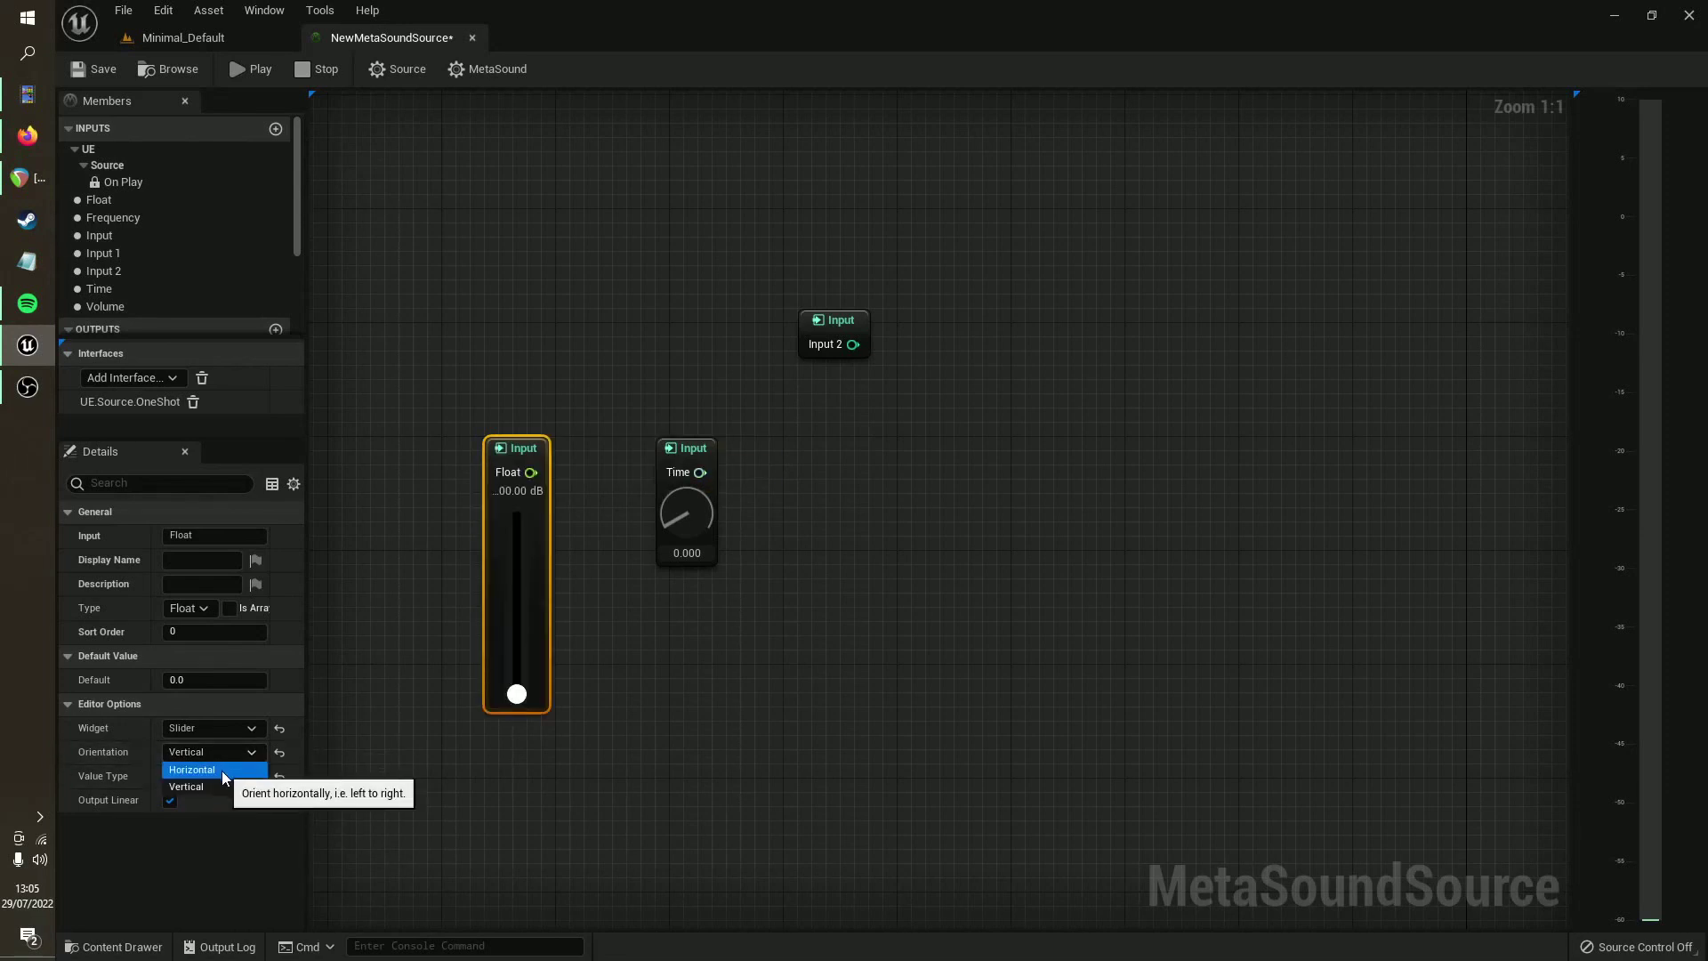
click(433, 688)
drag(528, 461, 429, 375)
click(195, 758)
click(199, 784)
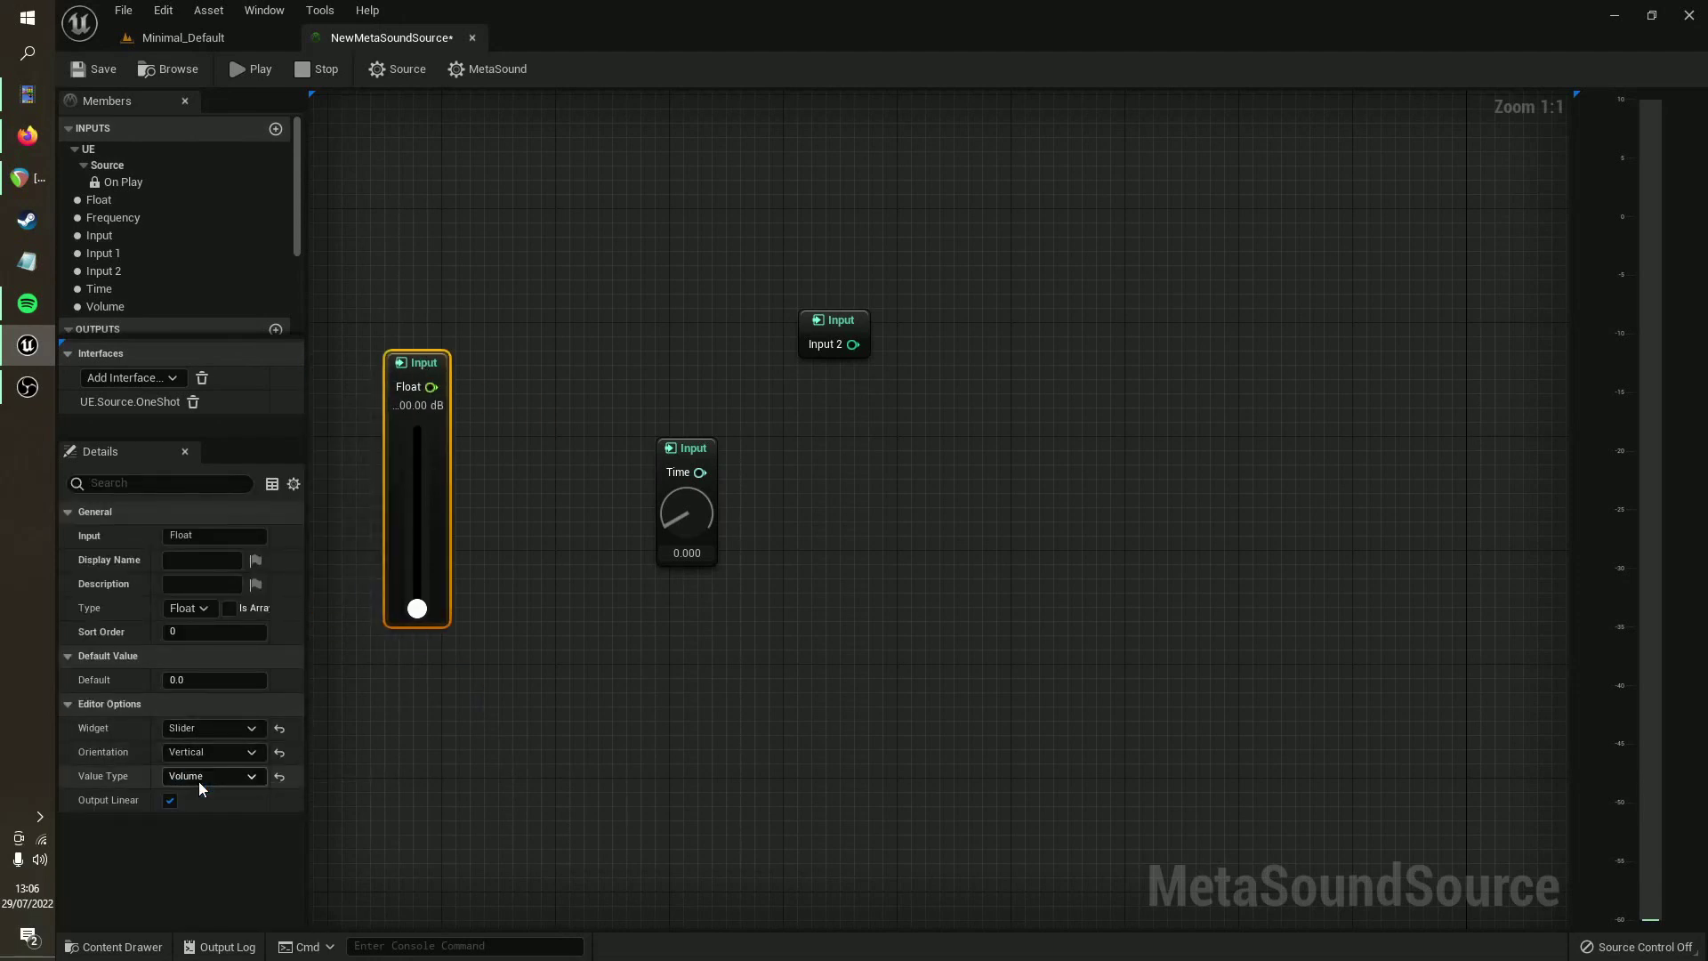
right_drag(524, 682, 616, 715)
click(246, 756)
click(224, 772)
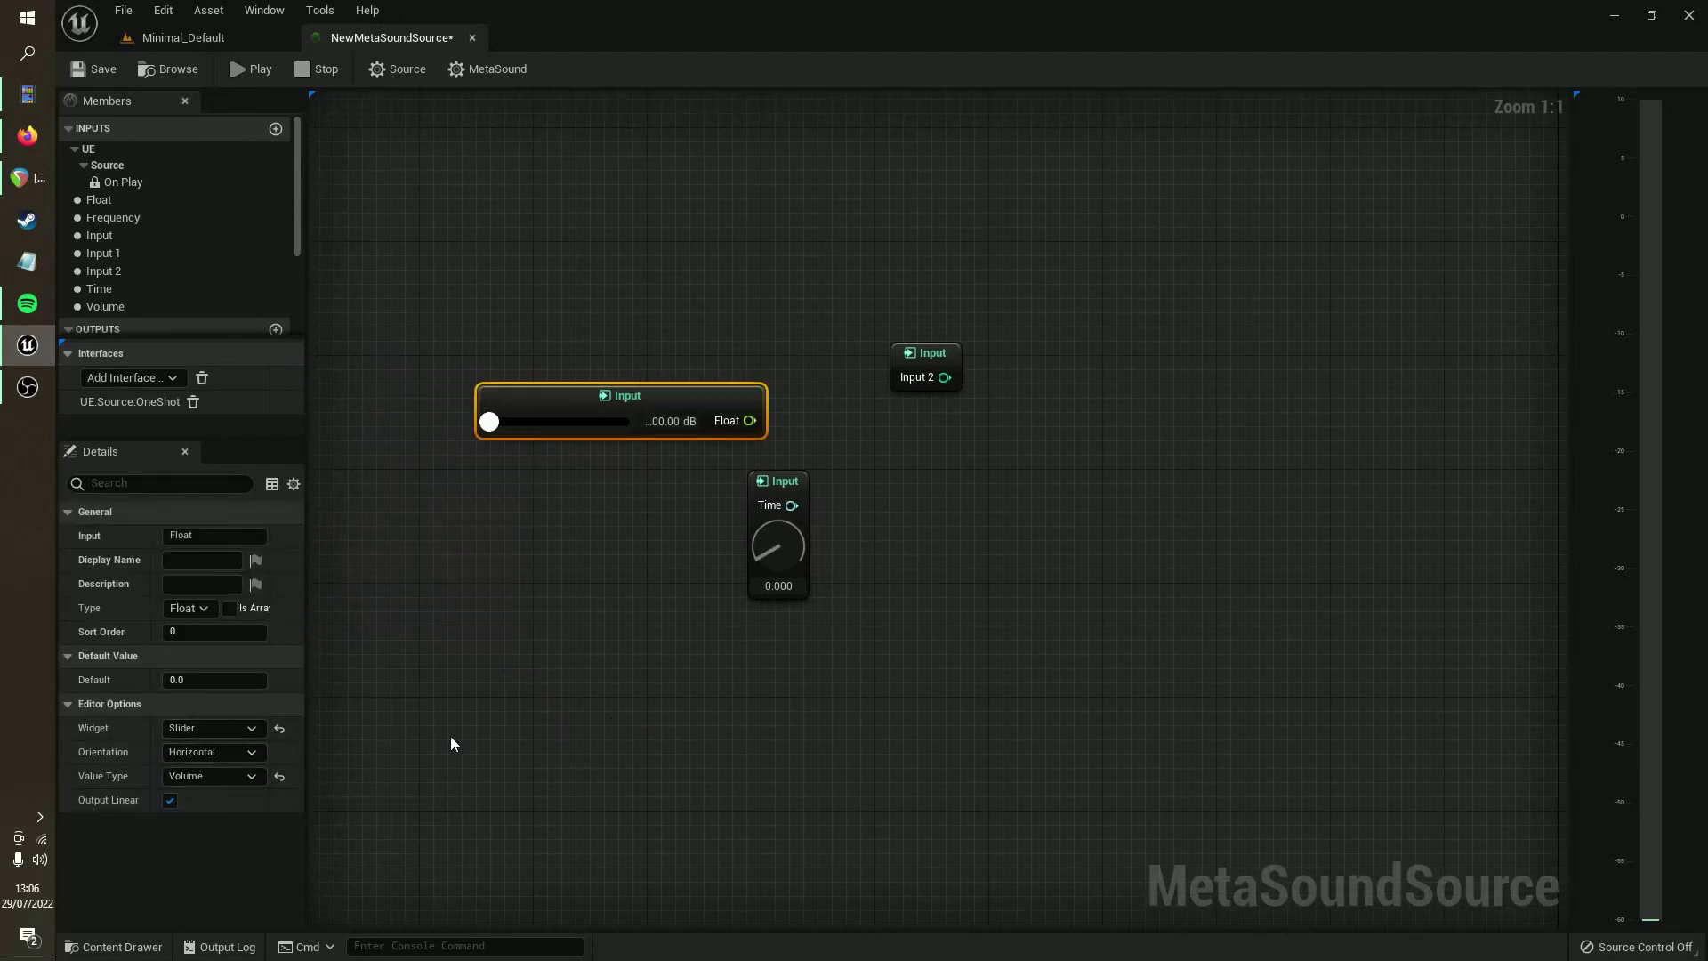
right_drag(465, 711, 576, 739)
Step: Set the Float slider's value type to Frequency (Log) and put the slider at its 20 Hz minimum
click(217, 778)
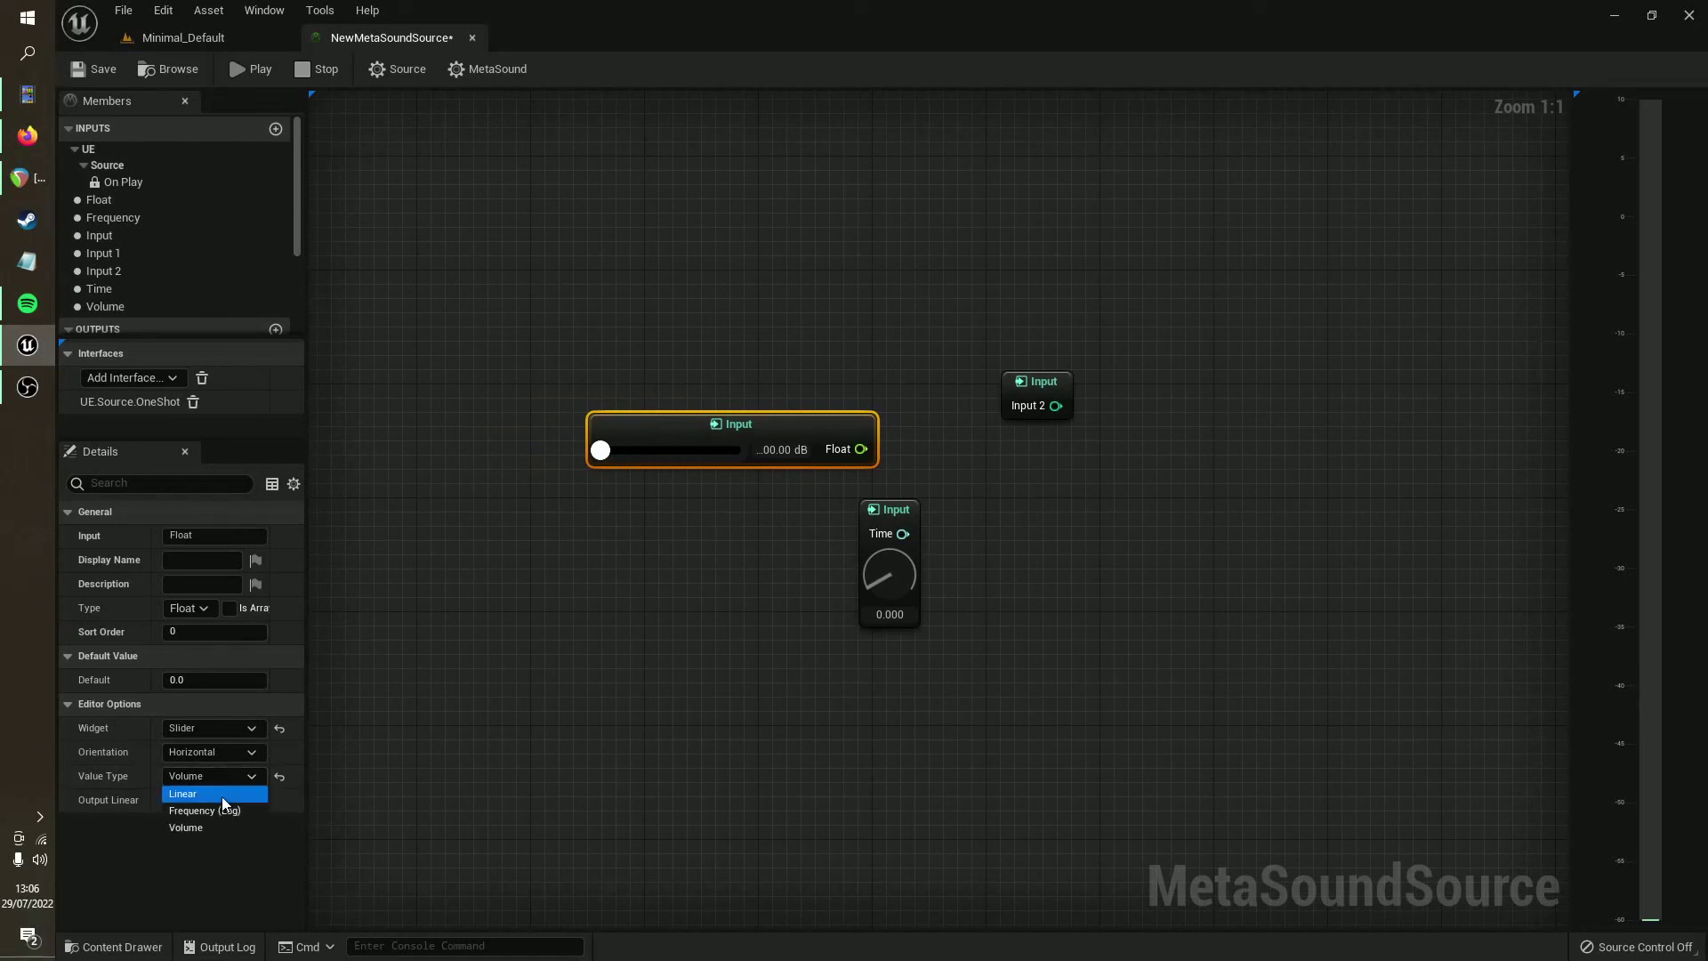
click(217, 810)
mouse_move(602, 450)
mouse_down()
mouse_move(697, 442)
mouse_move(594, 450)
mouse_up()
click(626, 545)
right_drag(626, 544, 614, 558)
right_drag(827, 469, 755, 586)
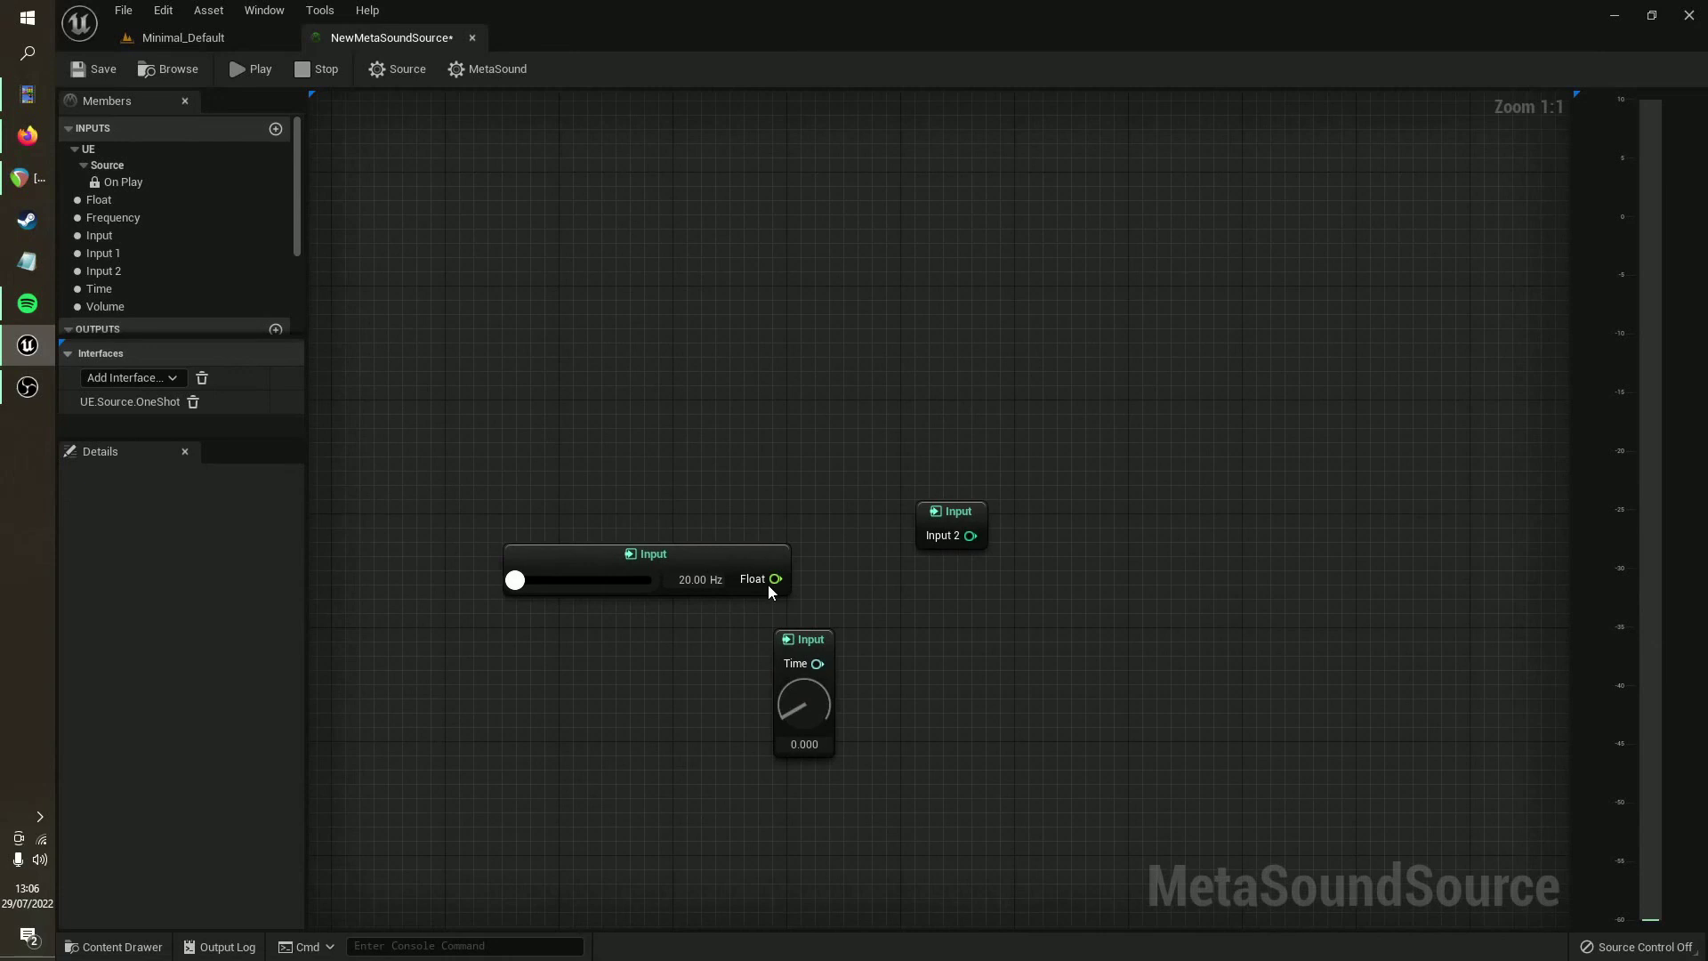
Step: Go to the graph with the two Square oscillators and move its Frequency input node slightly upward
drag(450, 488, 1113, 834)
click(1022, 740)
right_drag(1036, 489, 847, 727)
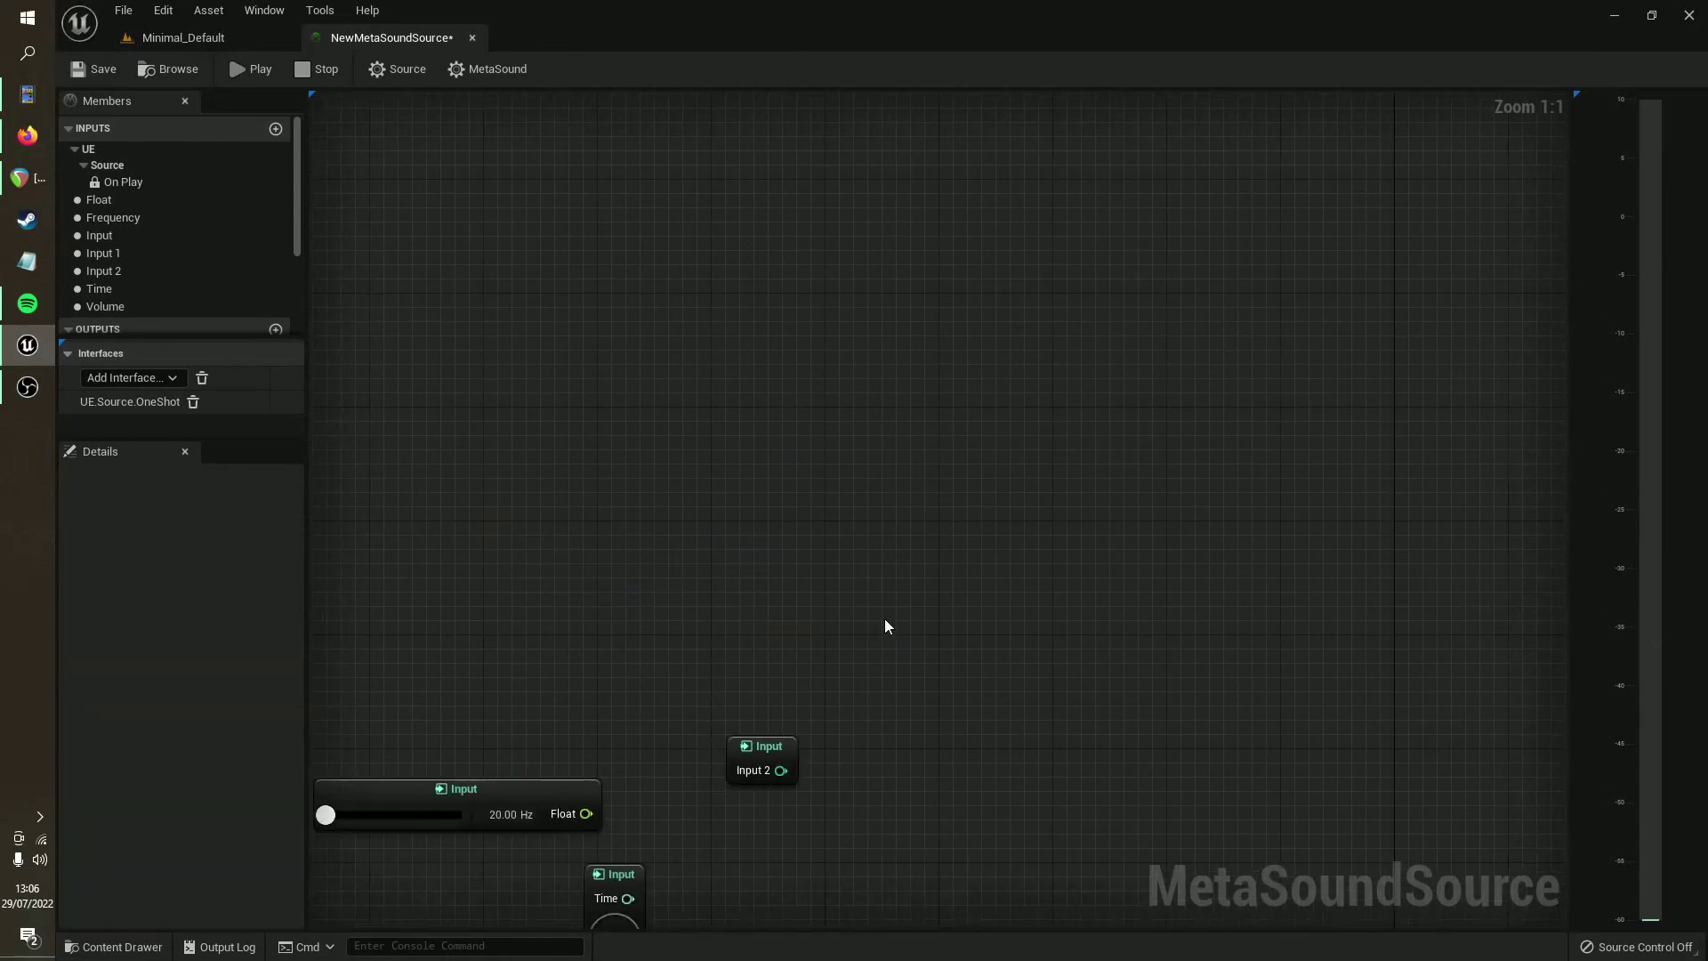
right_drag(738, 490, 864, 738)
right_drag(1414, 597, 846, 856)
right_drag(946, 793, 868, 850)
scroll(895, 841, down, 1)
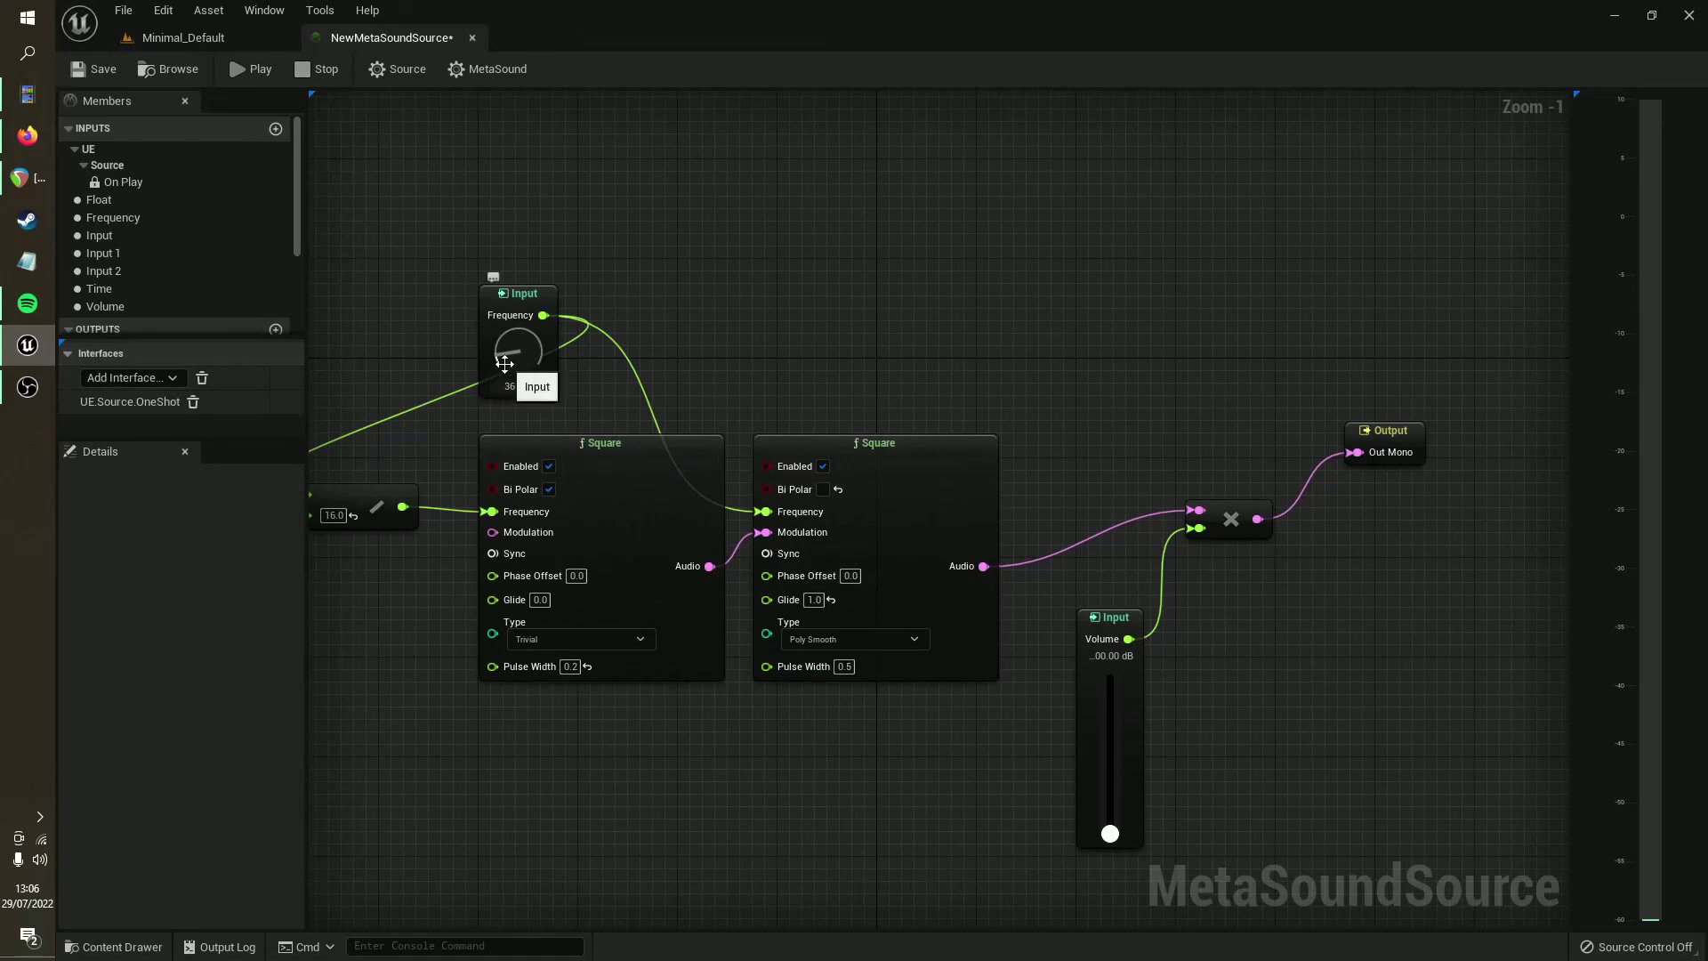
drag(525, 303, 526, 290)
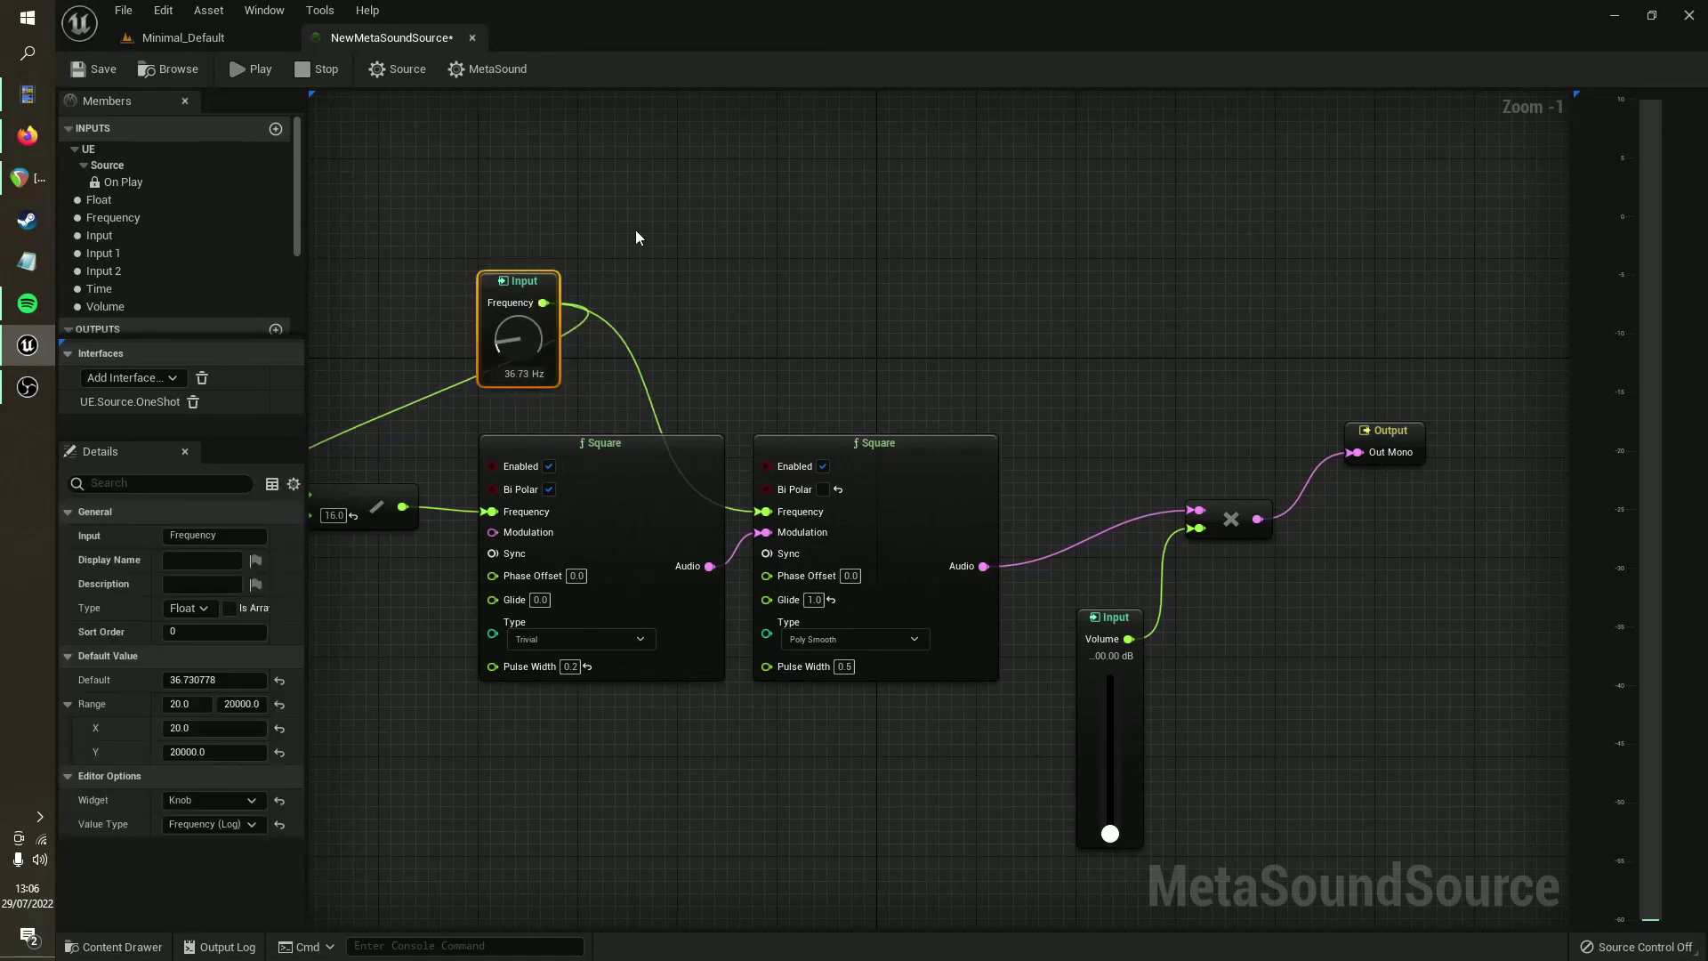
right_drag(776, 318, 871, 240)
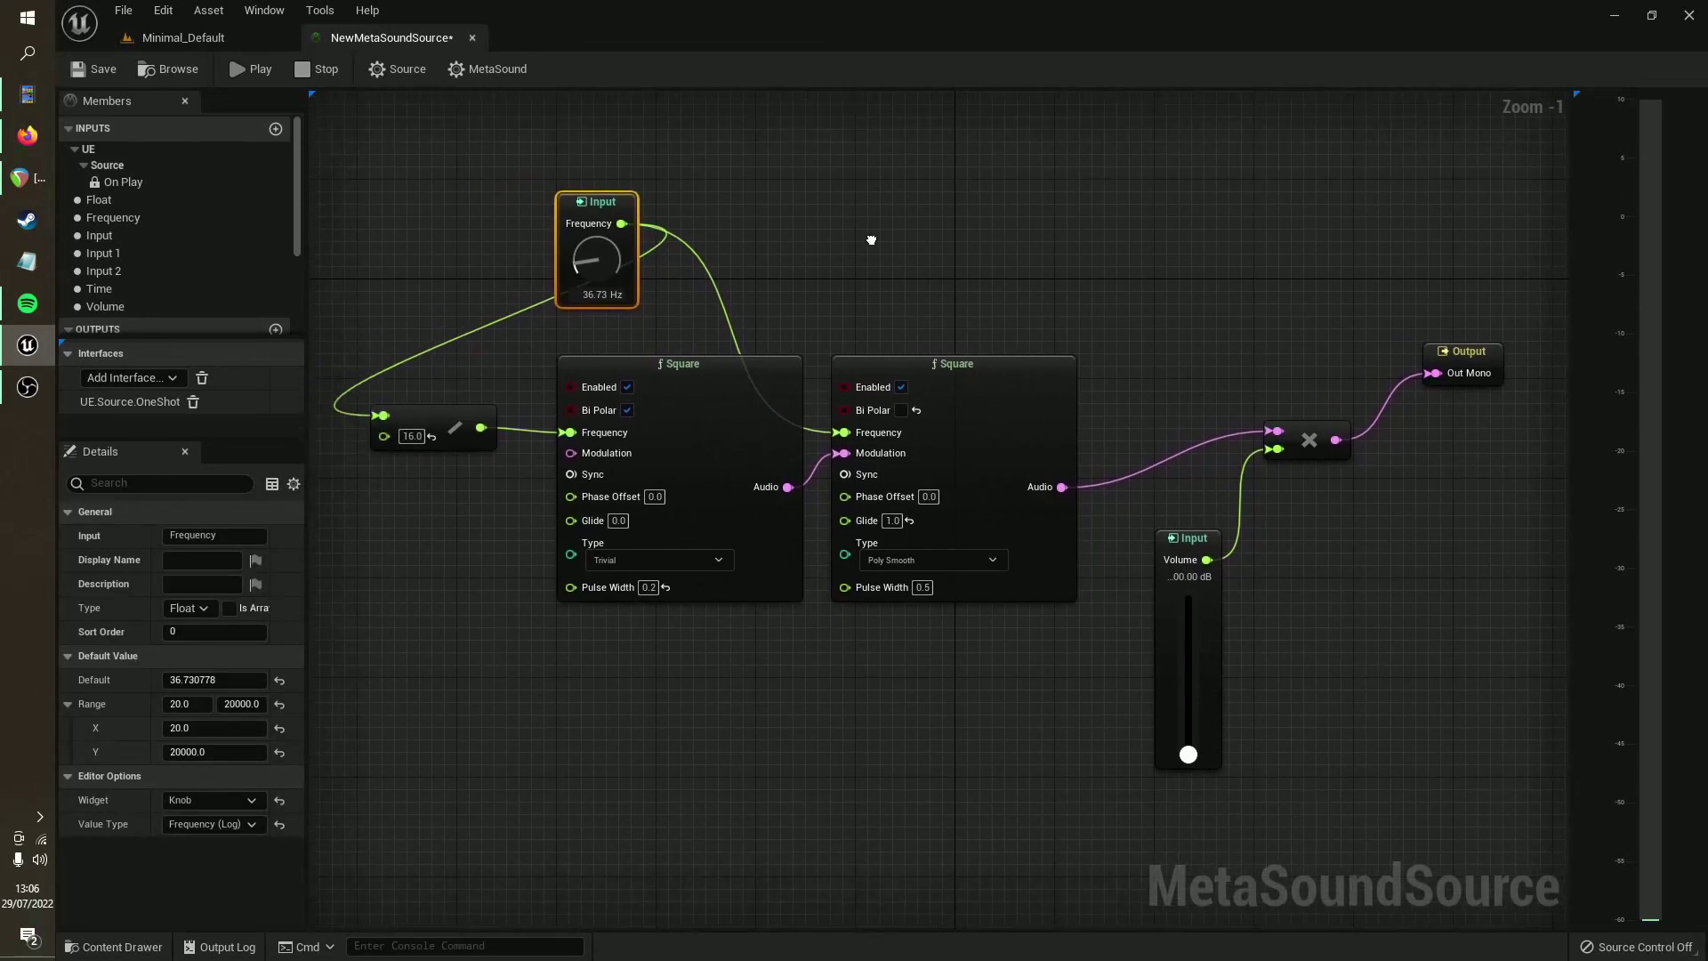
Step: Set the widgets of the Volume and Frequency inputs to None
click(1188, 539)
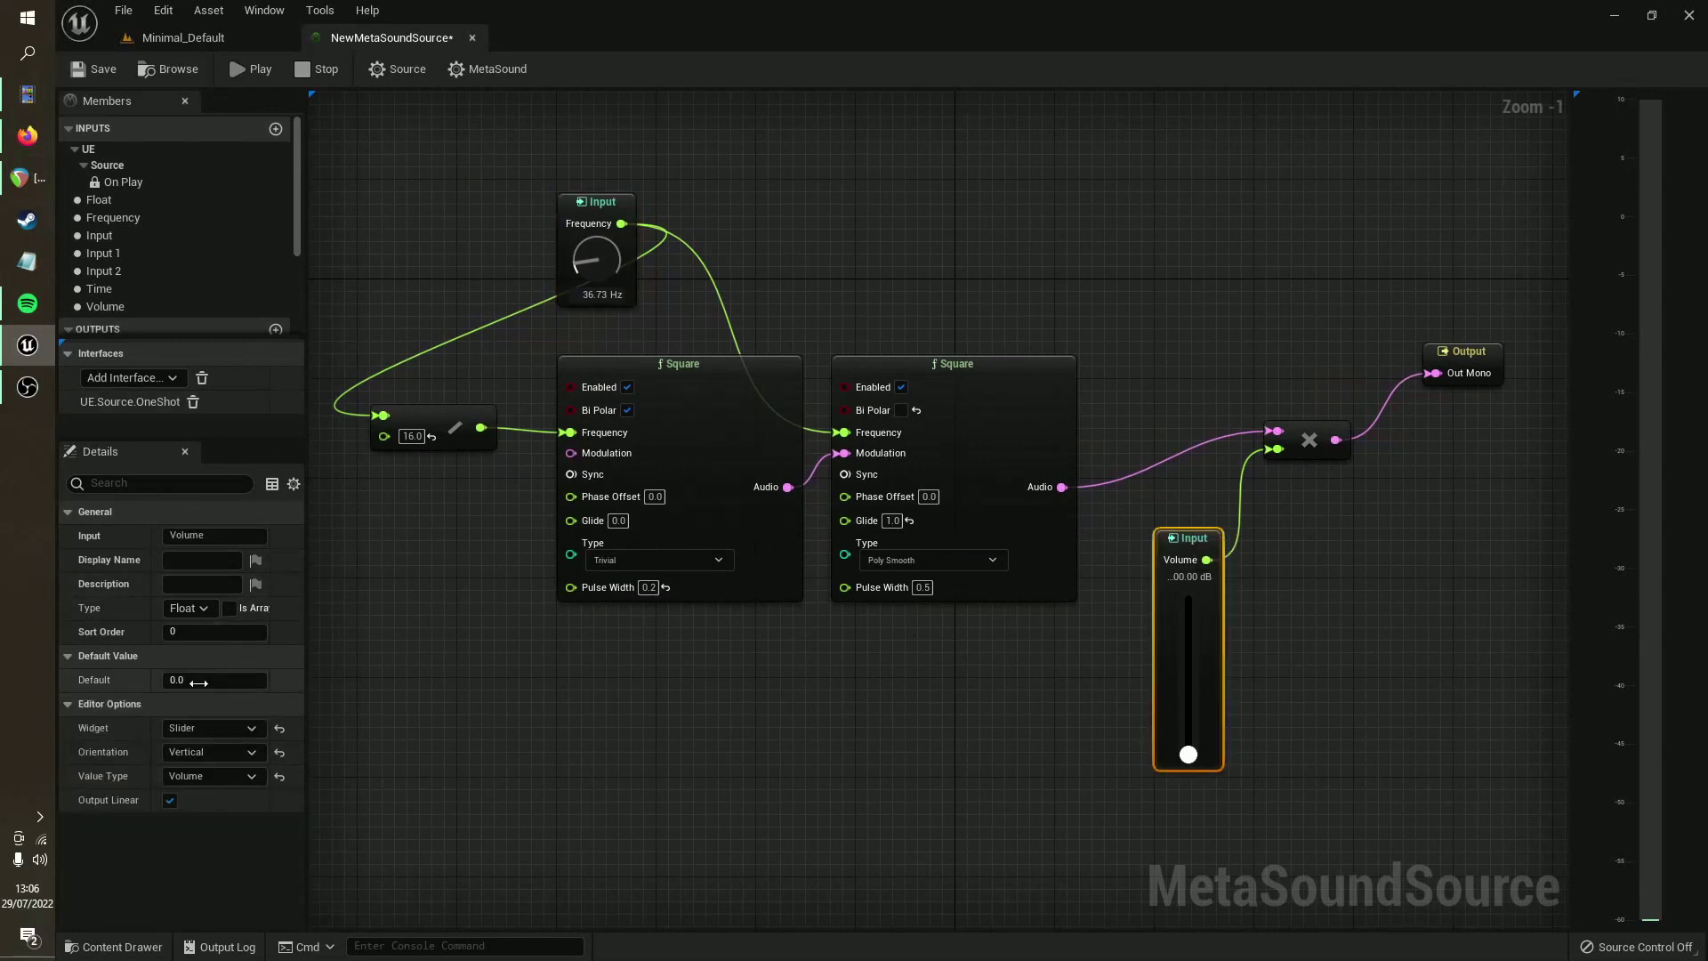
click(208, 729)
click(182, 747)
click(580, 216)
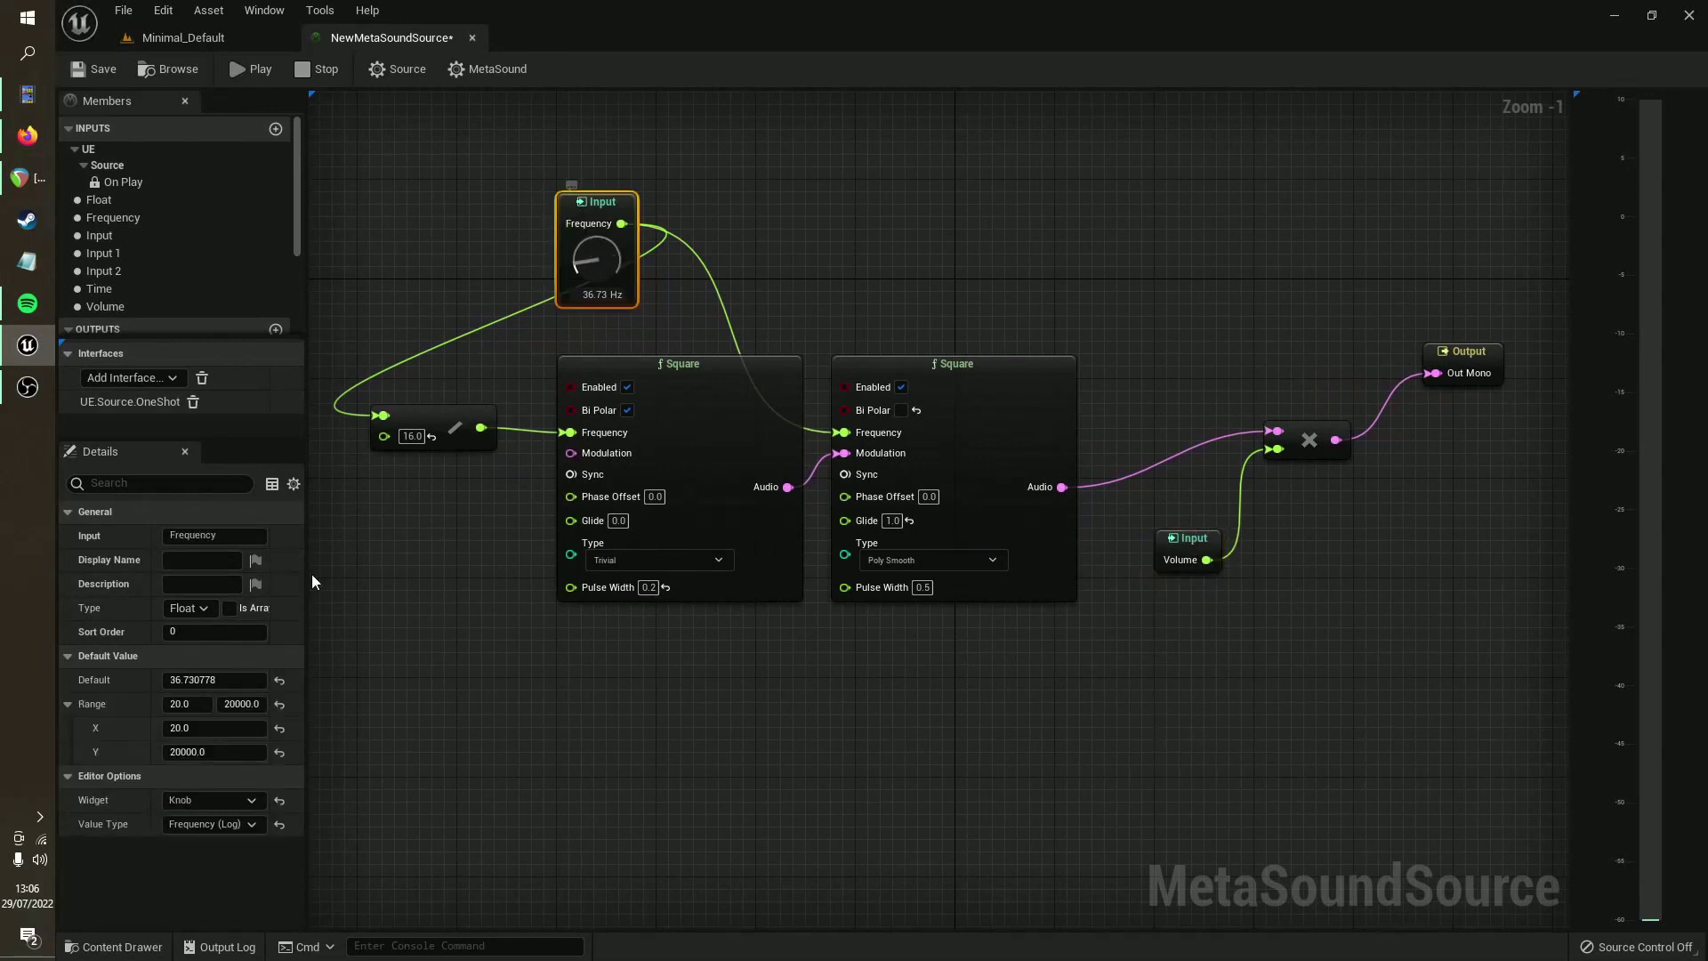
click(203, 728)
click(218, 800)
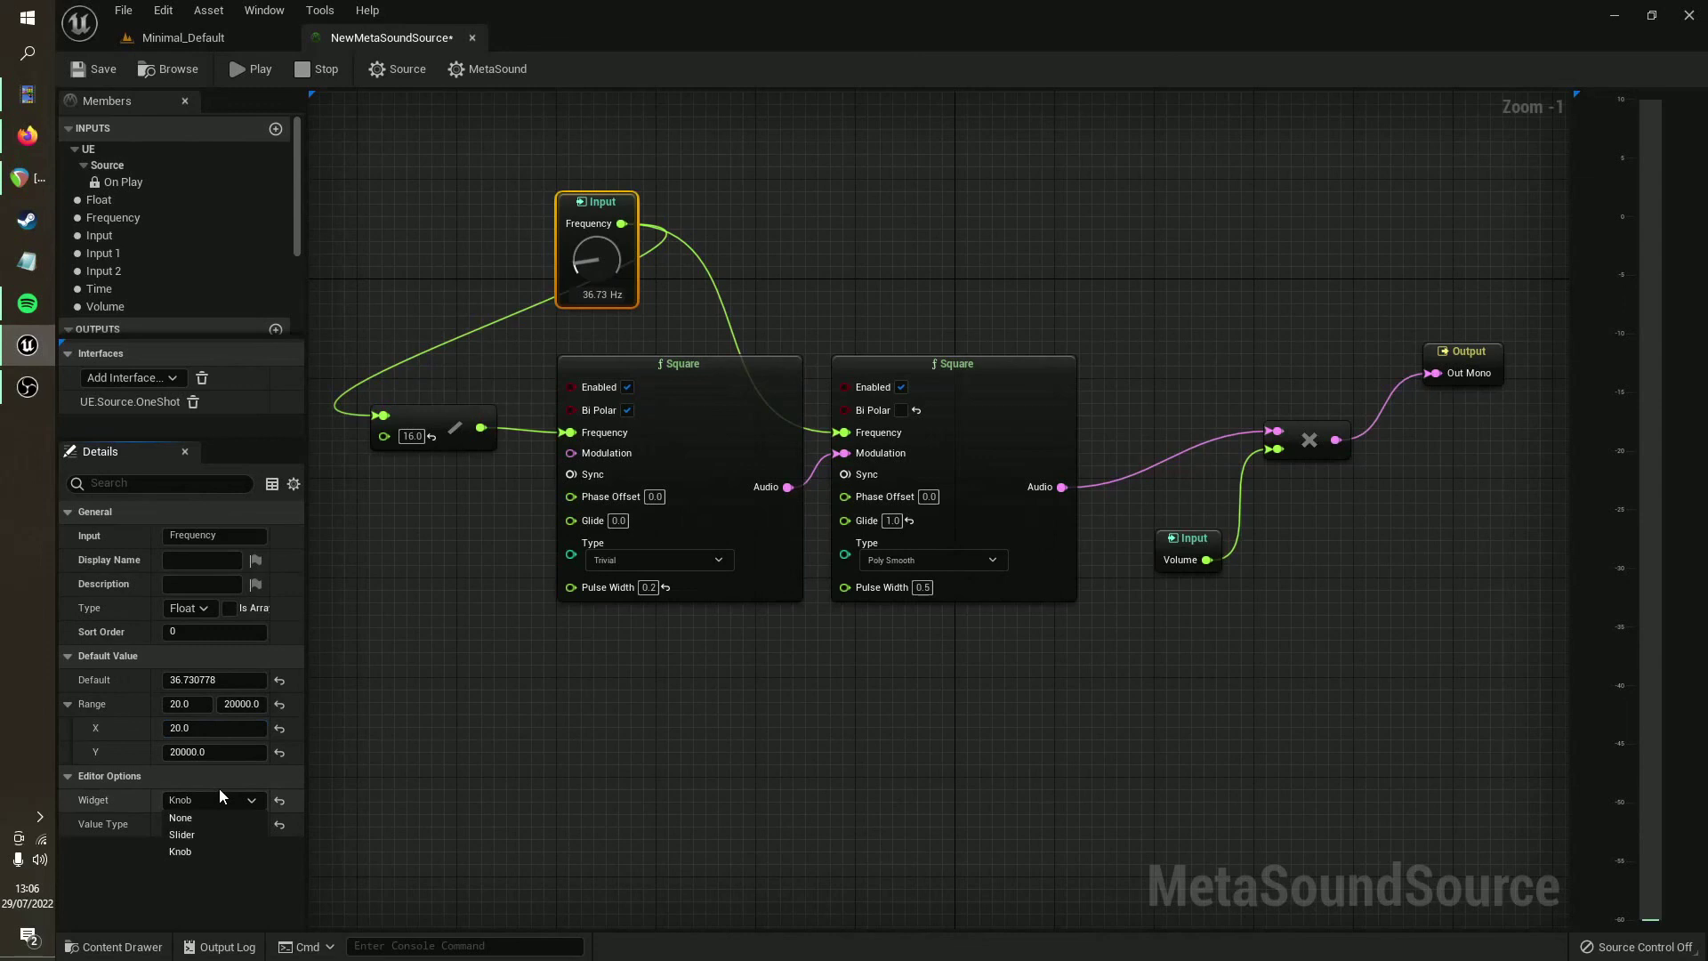
click(222, 817)
Step: Enter 0 as the Volume input's default value and set its widget to Slider
click(1188, 539)
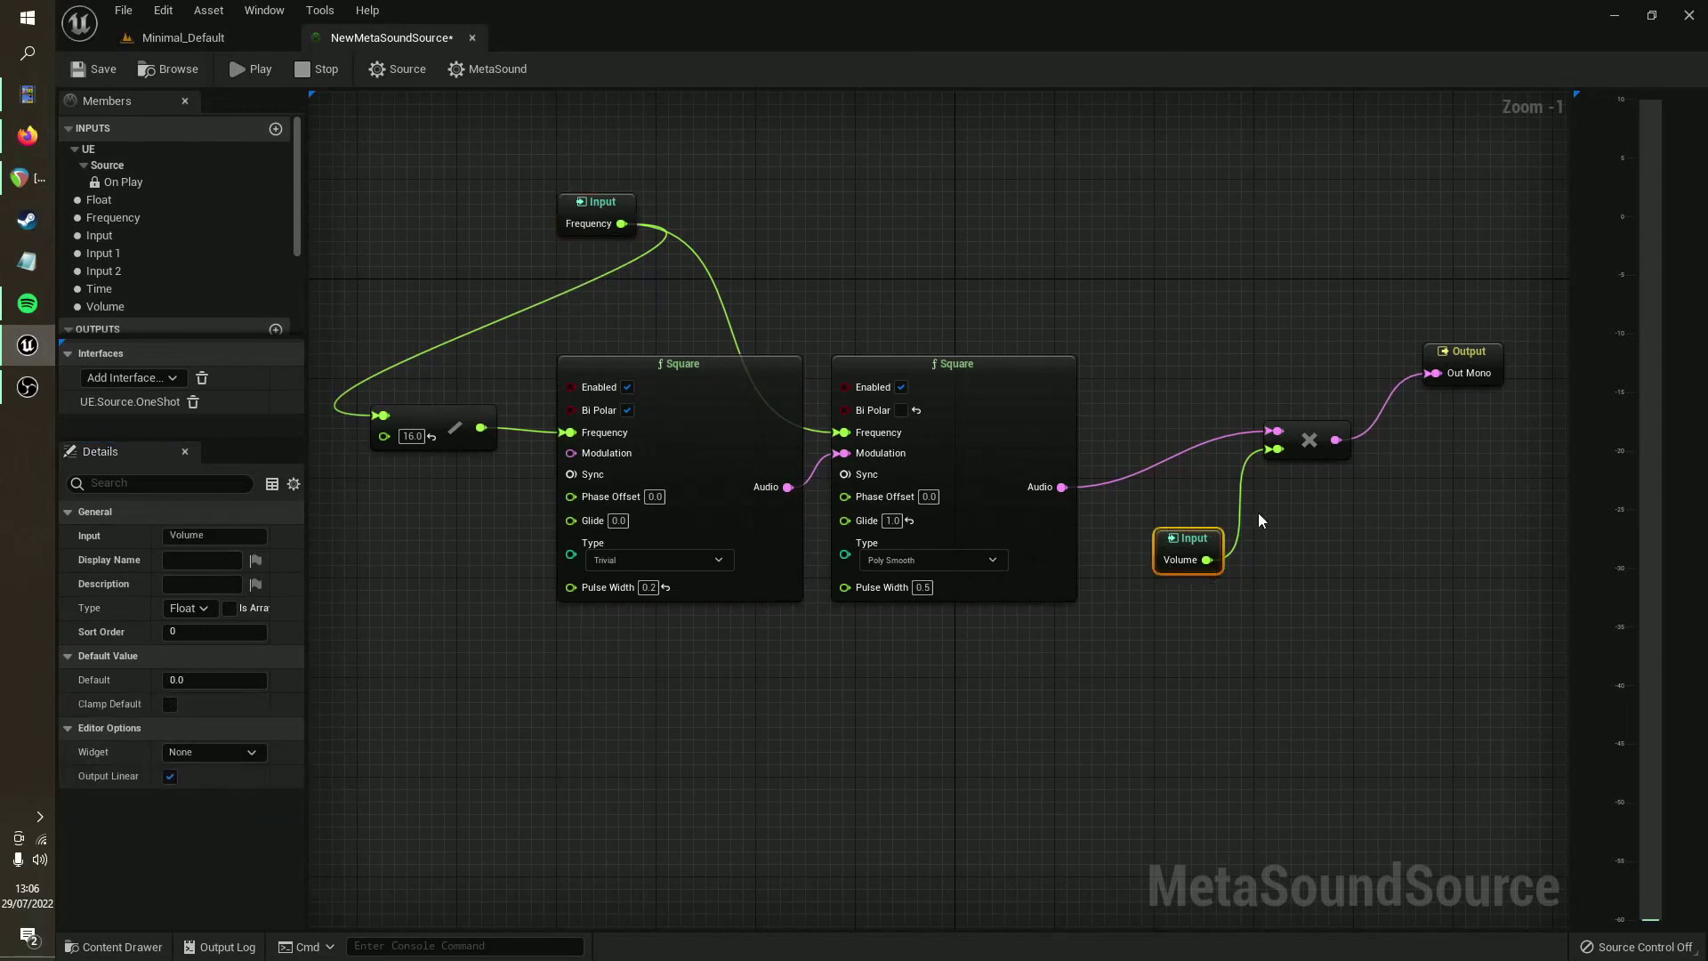
click(200, 679)
text(0)
click(195, 753)
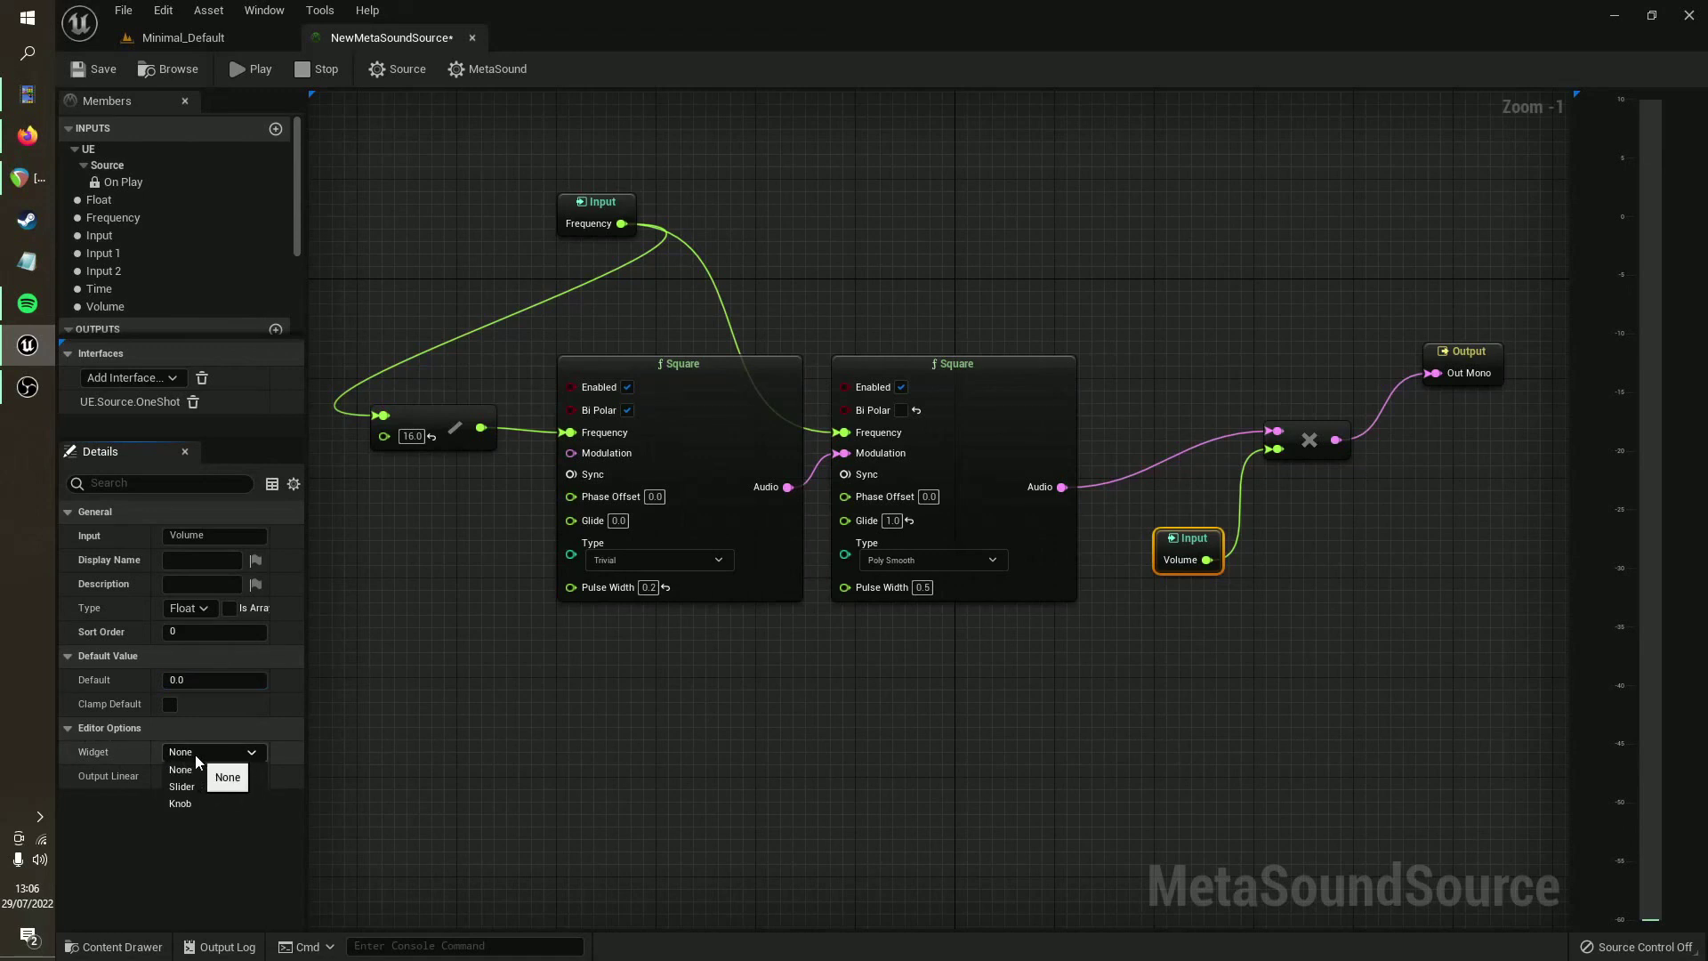
click(203, 758)
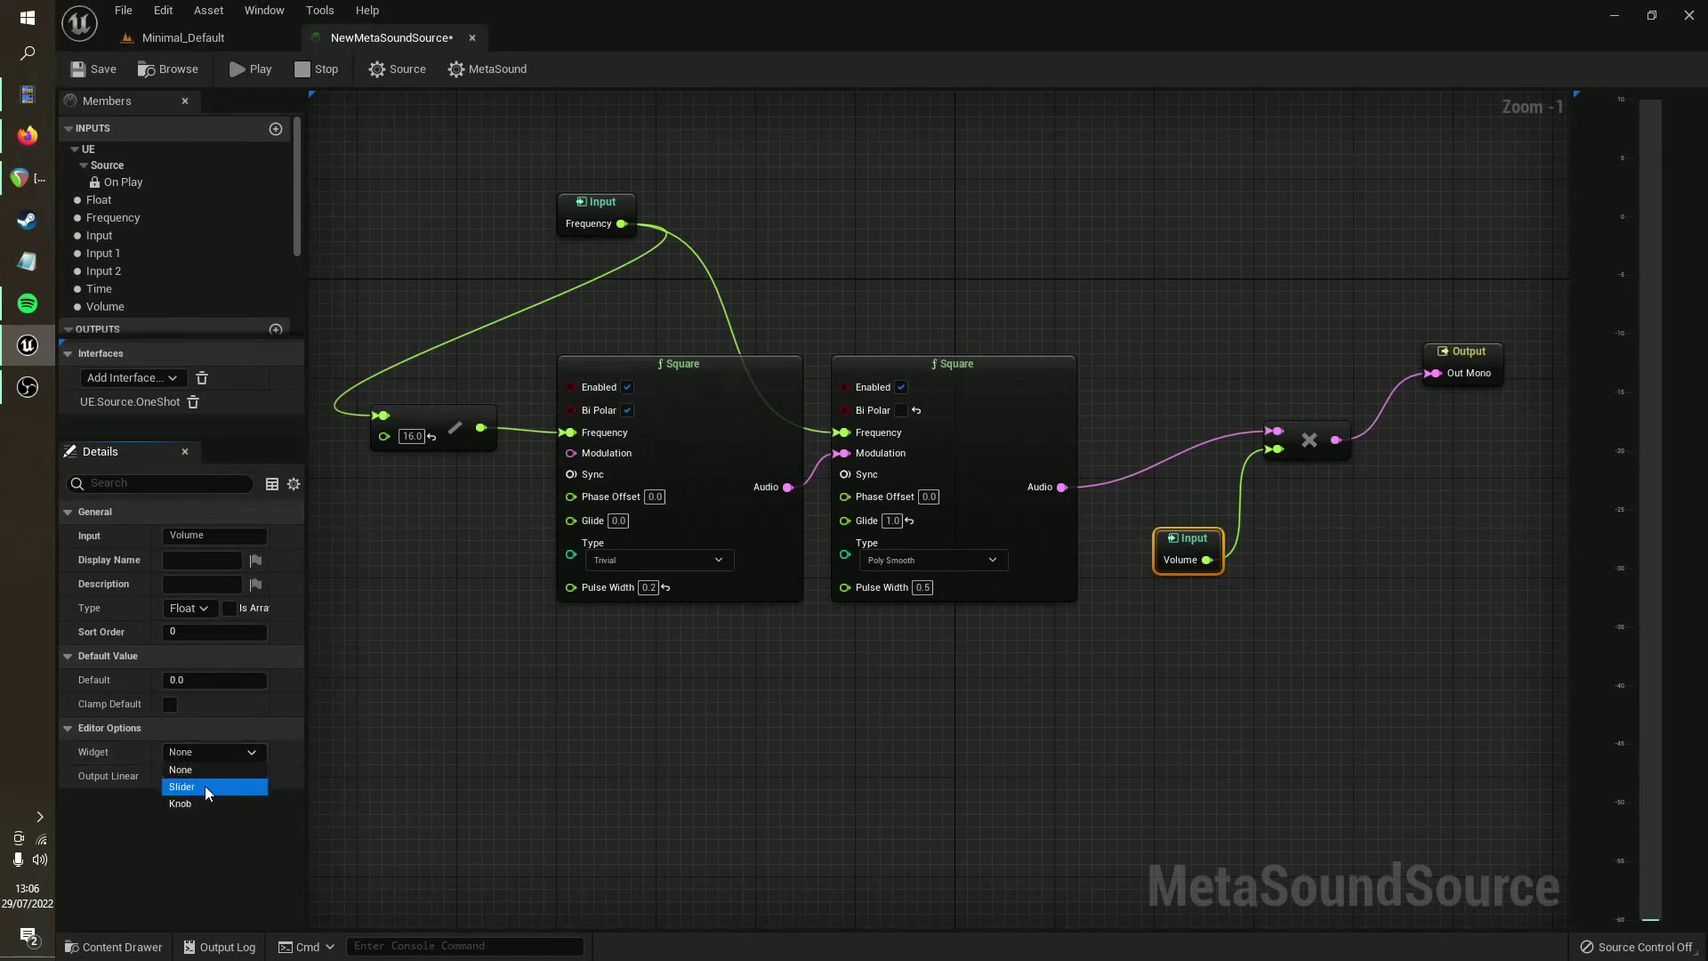
click(205, 786)
Step: Set the Frequency input's widget to Slider and move the node slightly up and to the left
click(628, 199)
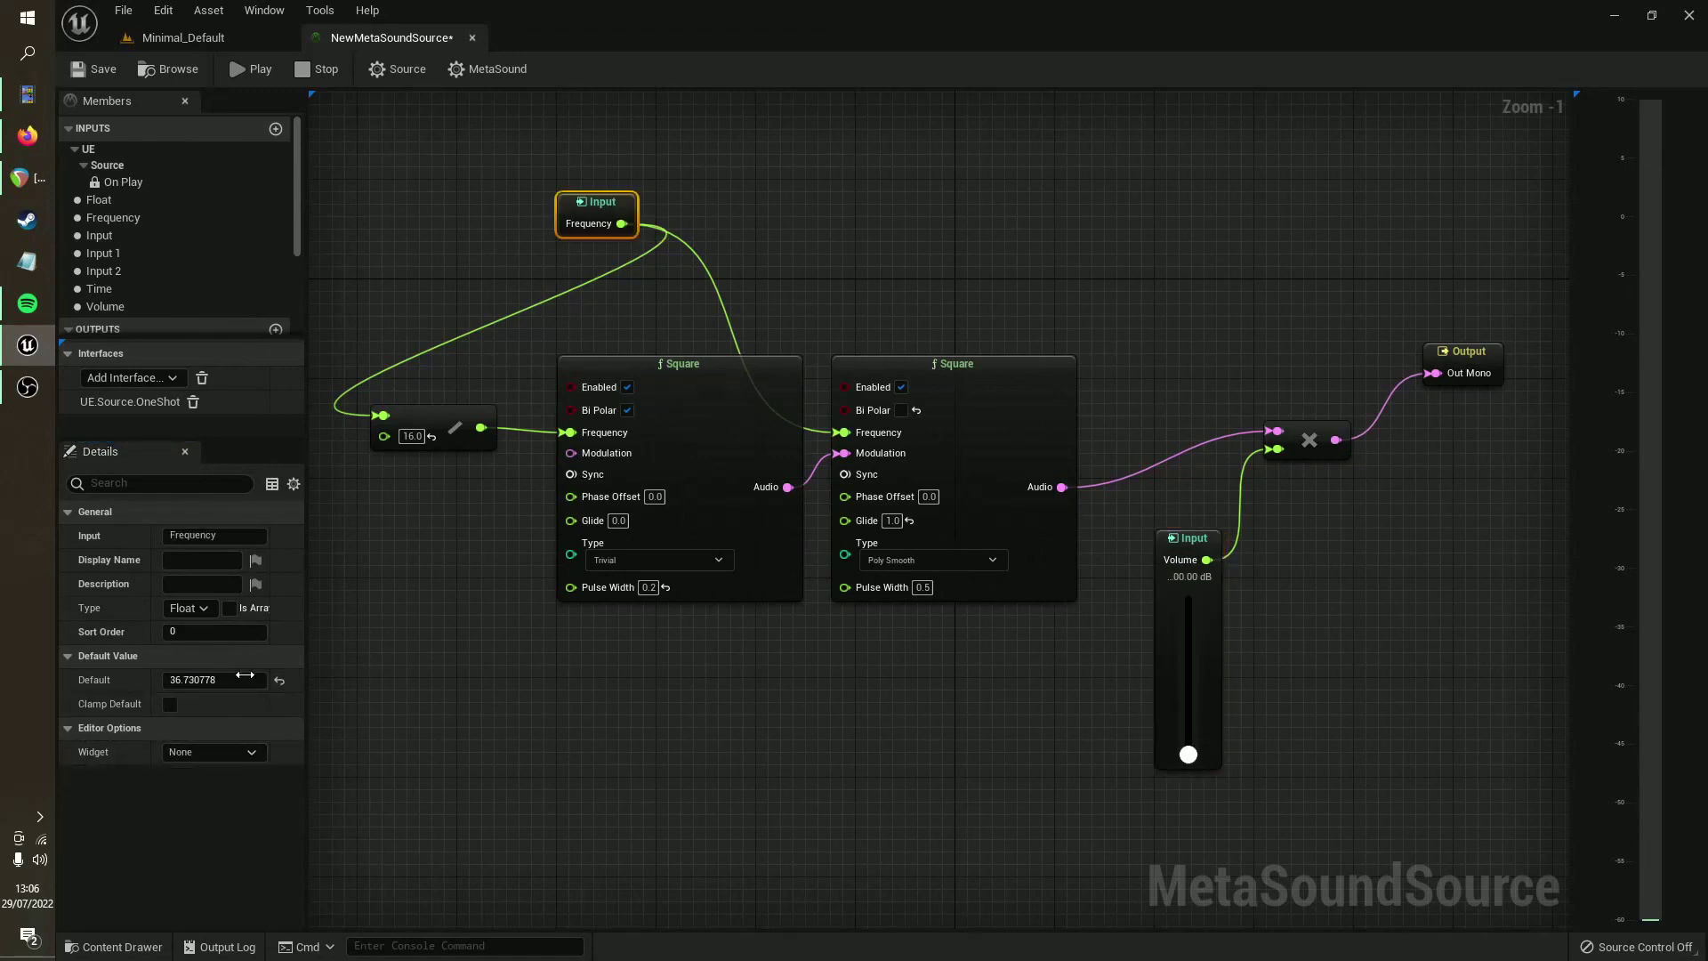
click(222, 751)
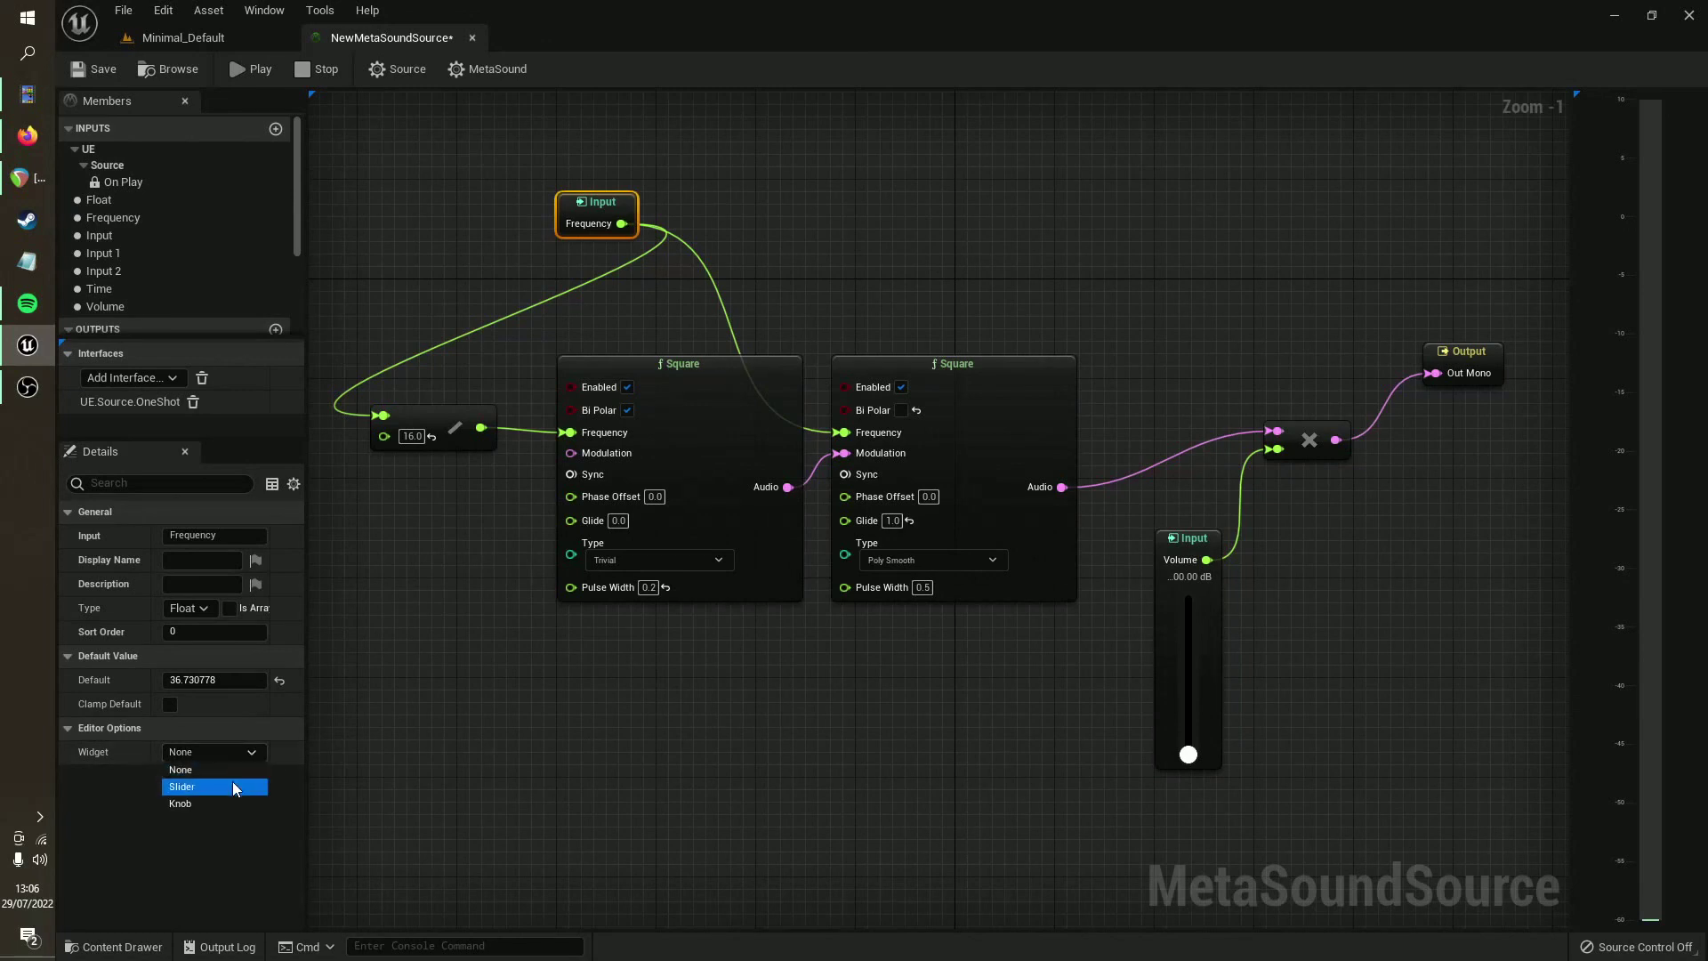
click(232, 786)
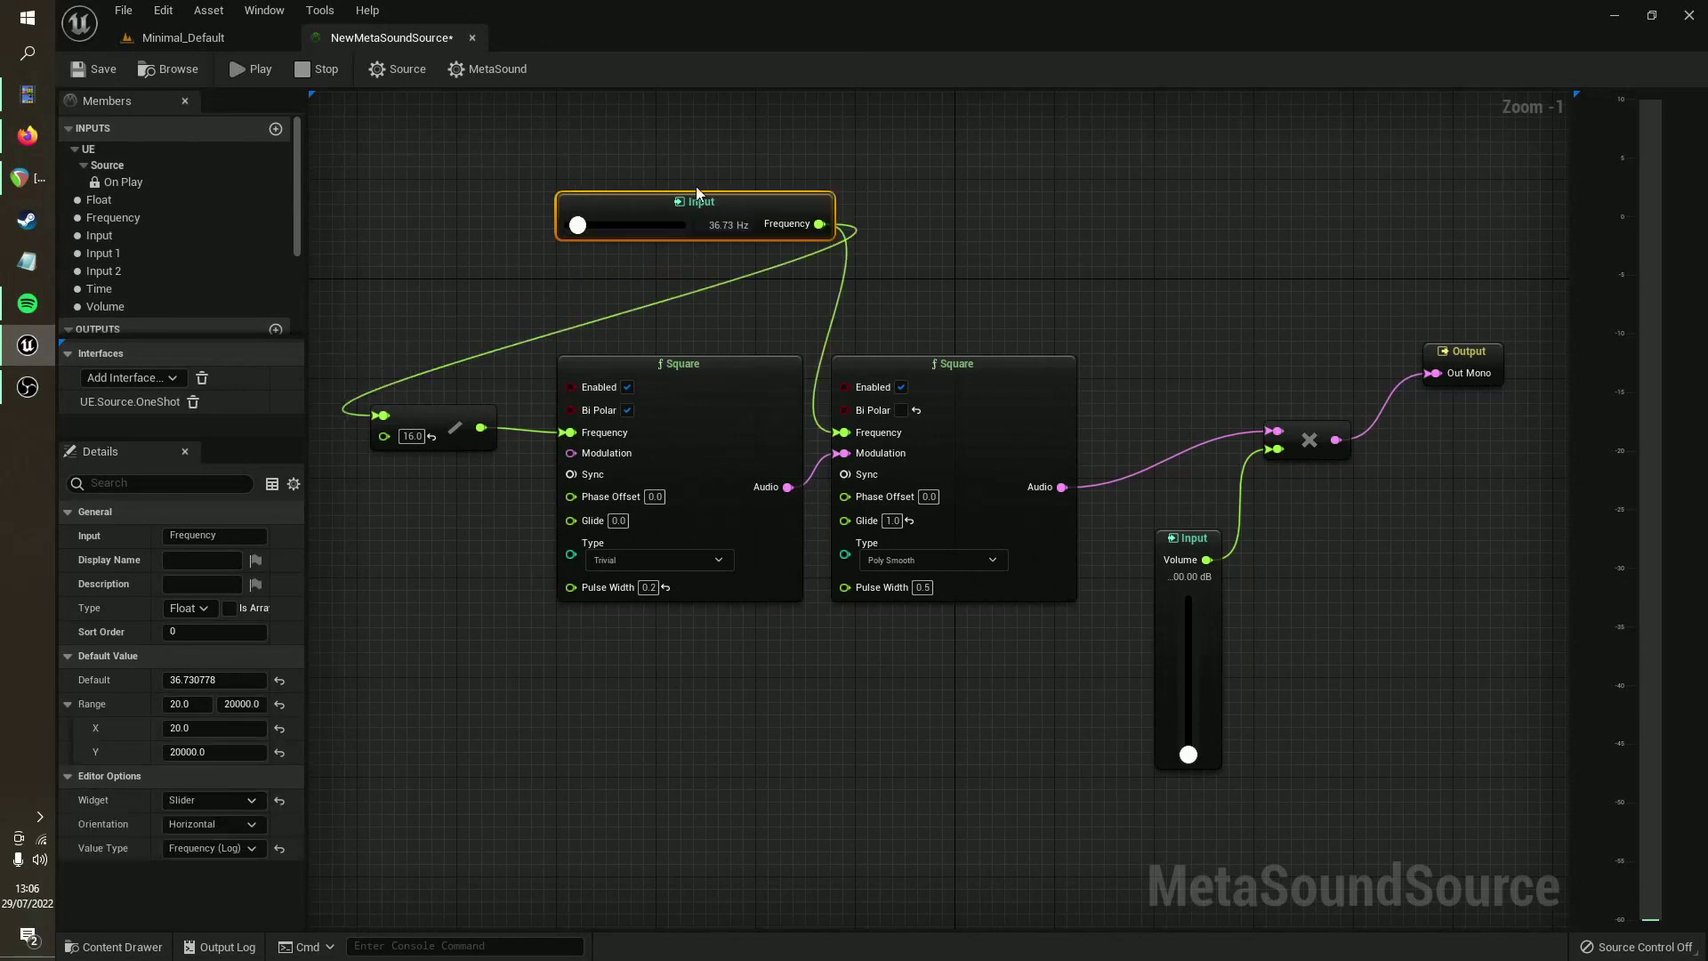
mouse_move(738, 197)
mouse_down()
mouse_move(642, 172)
mouse_move(714, 182)
mouse_up()
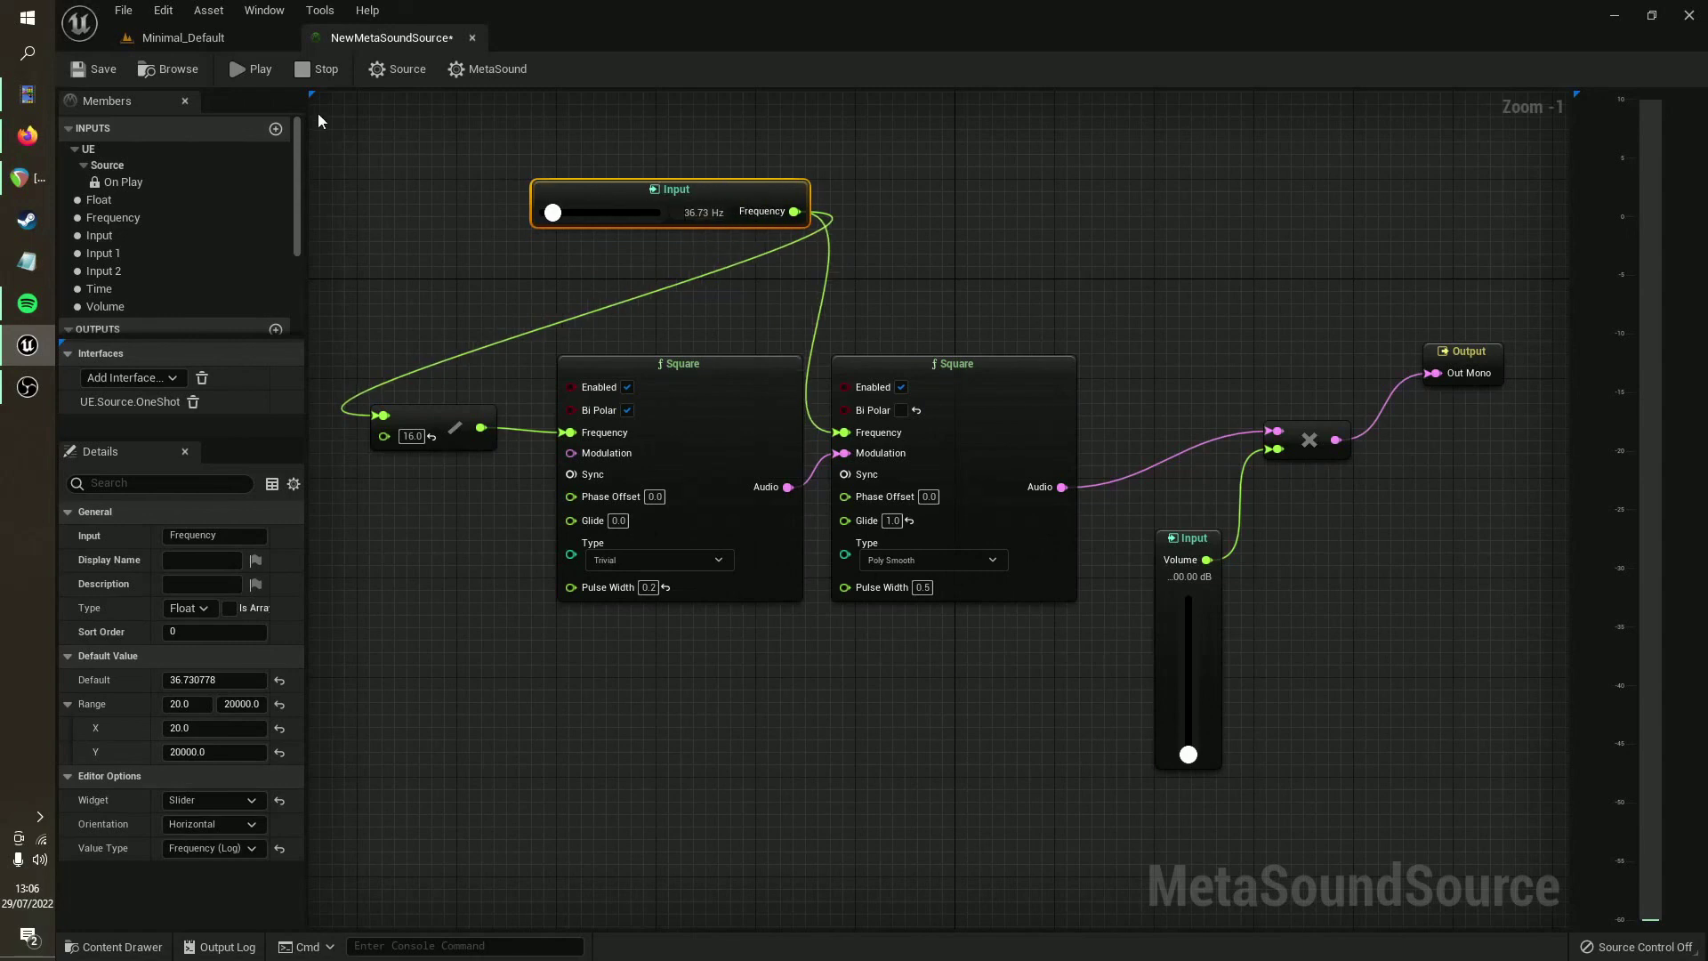
Step: Play the MetaSound, raising the Volume slider to about -28 dB and the Frequency slider to about 58 Hz
click(260, 69)
drag(1188, 753, 1187, 747)
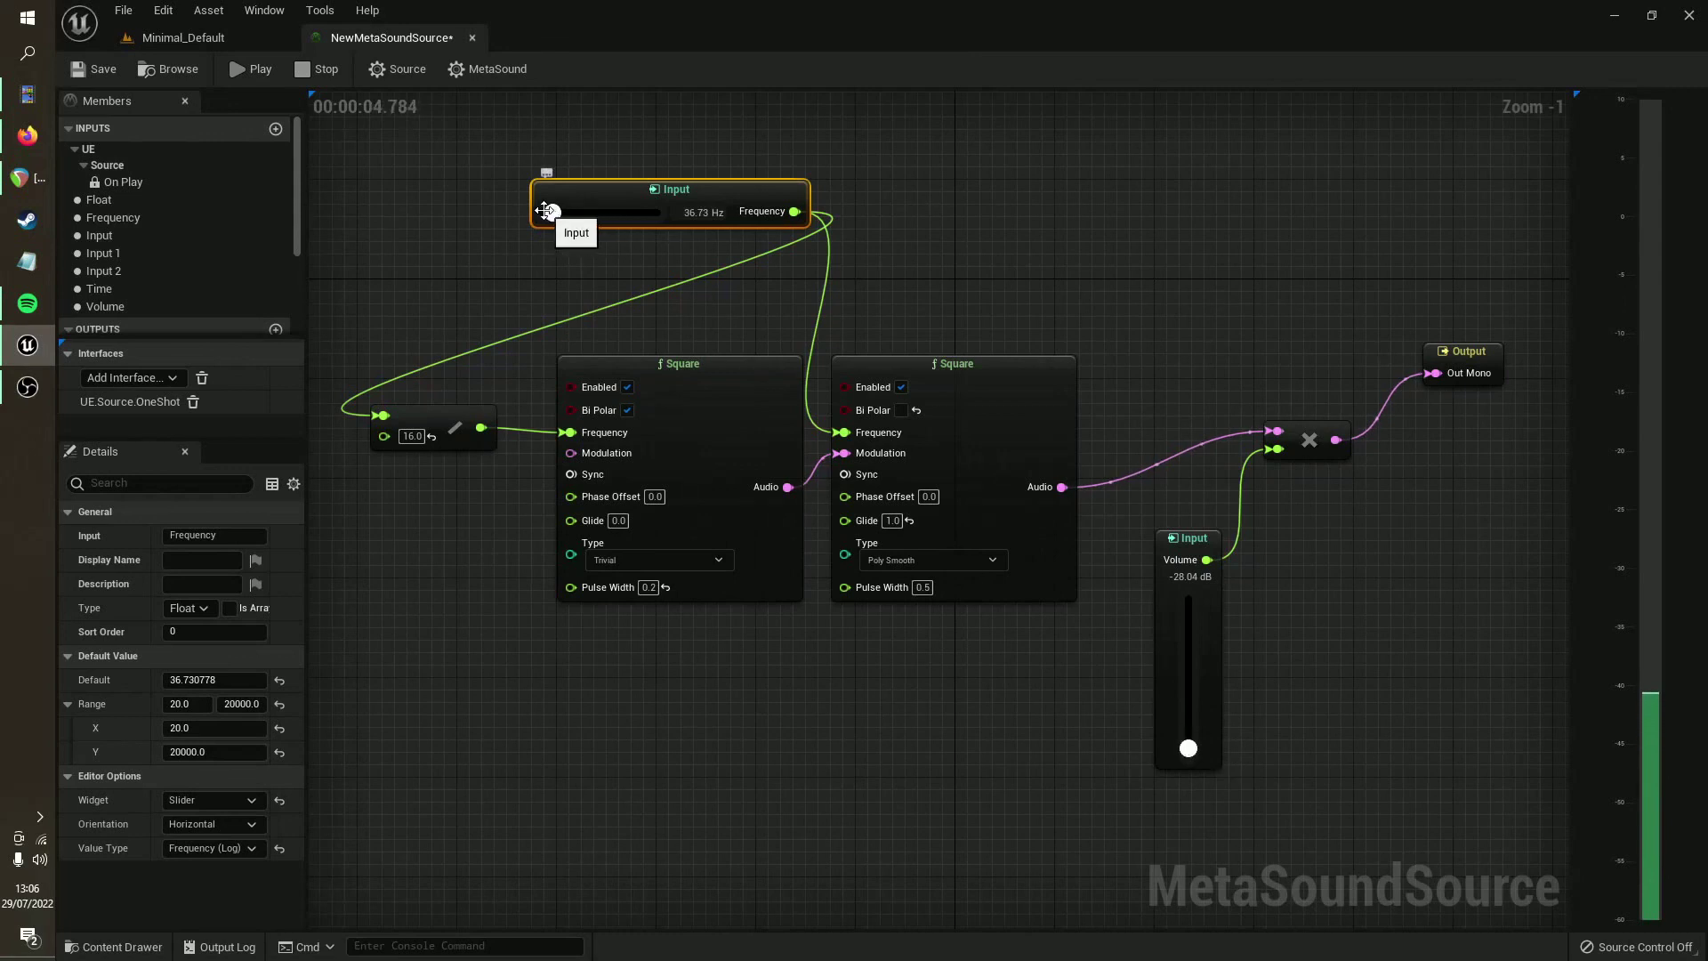
mouse_move(553, 214)
mouse_down()
mouse_move(600, 212)
mouse_move(559, 212)
mouse_up()
Step: Lower the Frequency slider to 20 Hz and bring the Volume slider down to its minimum during playback
click(838, 176)
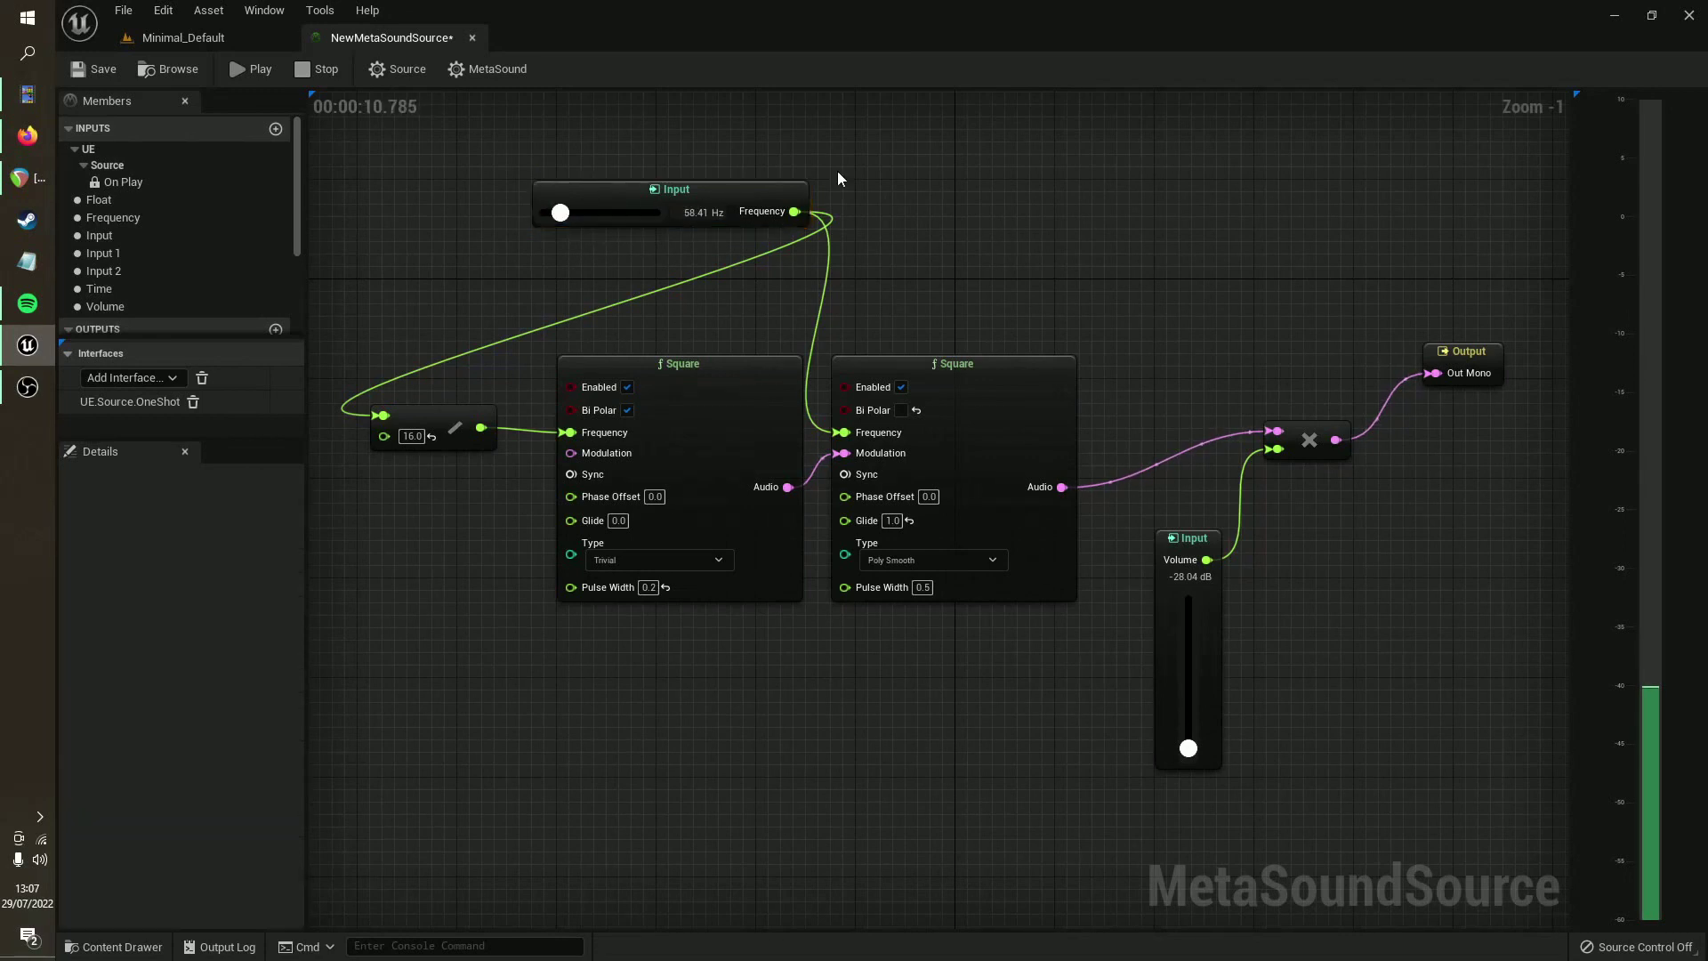
drag(561, 214, 541, 214)
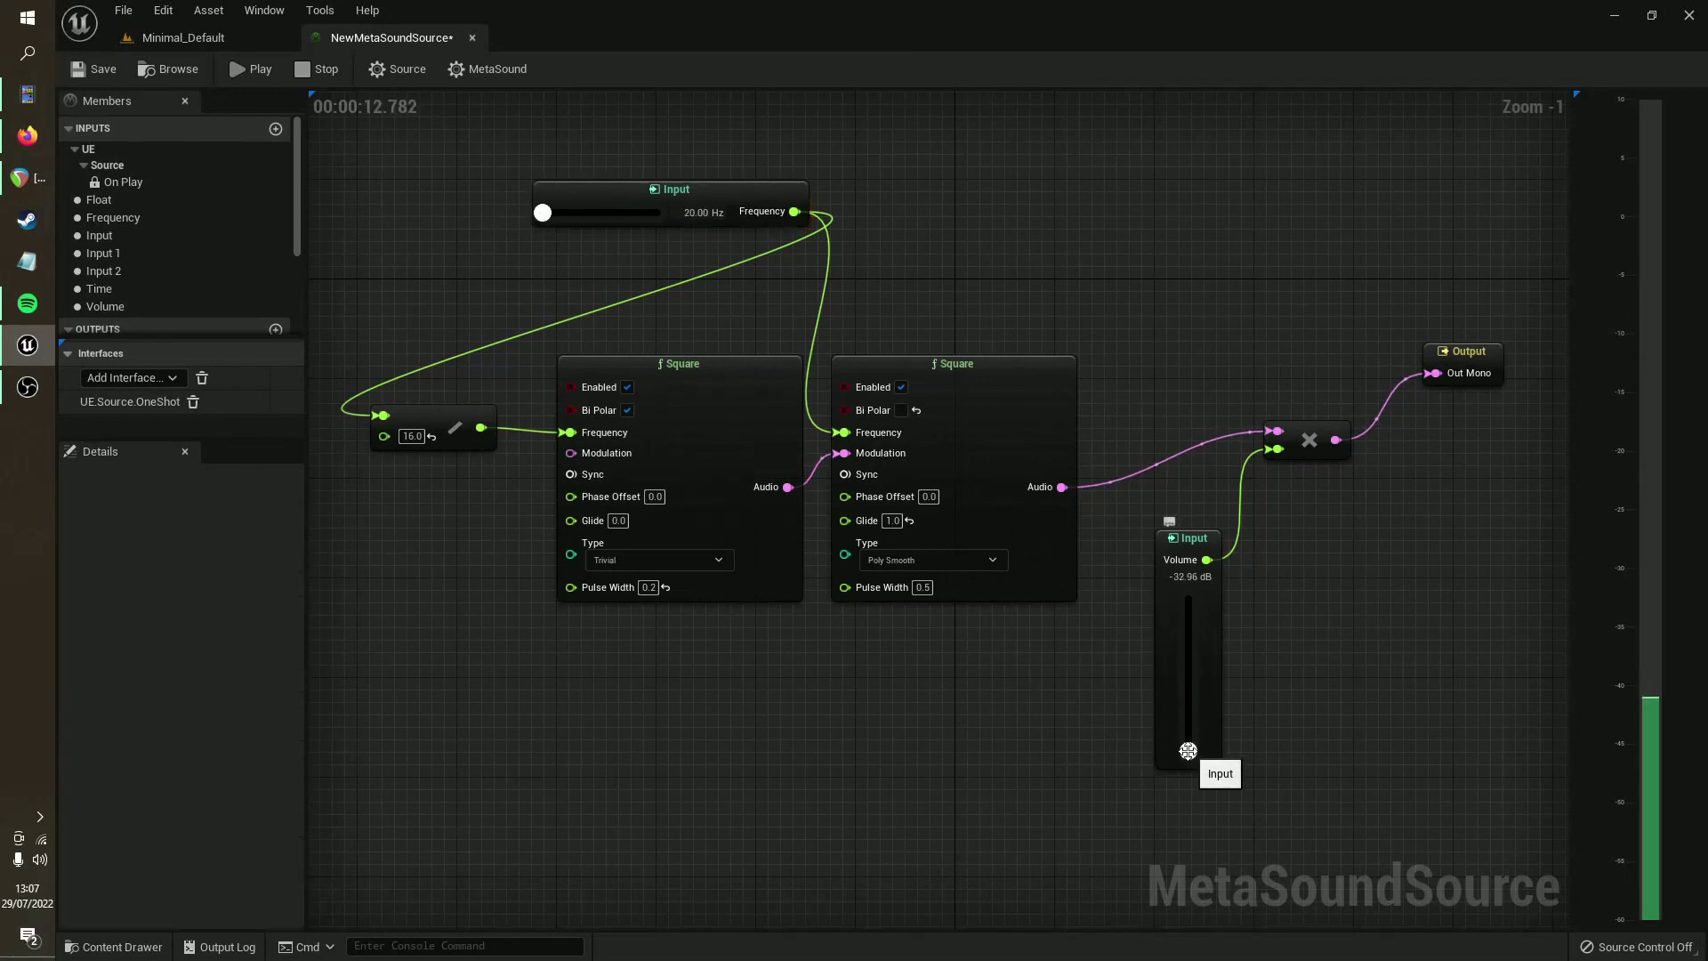
drag(1188, 749, 1188, 758)
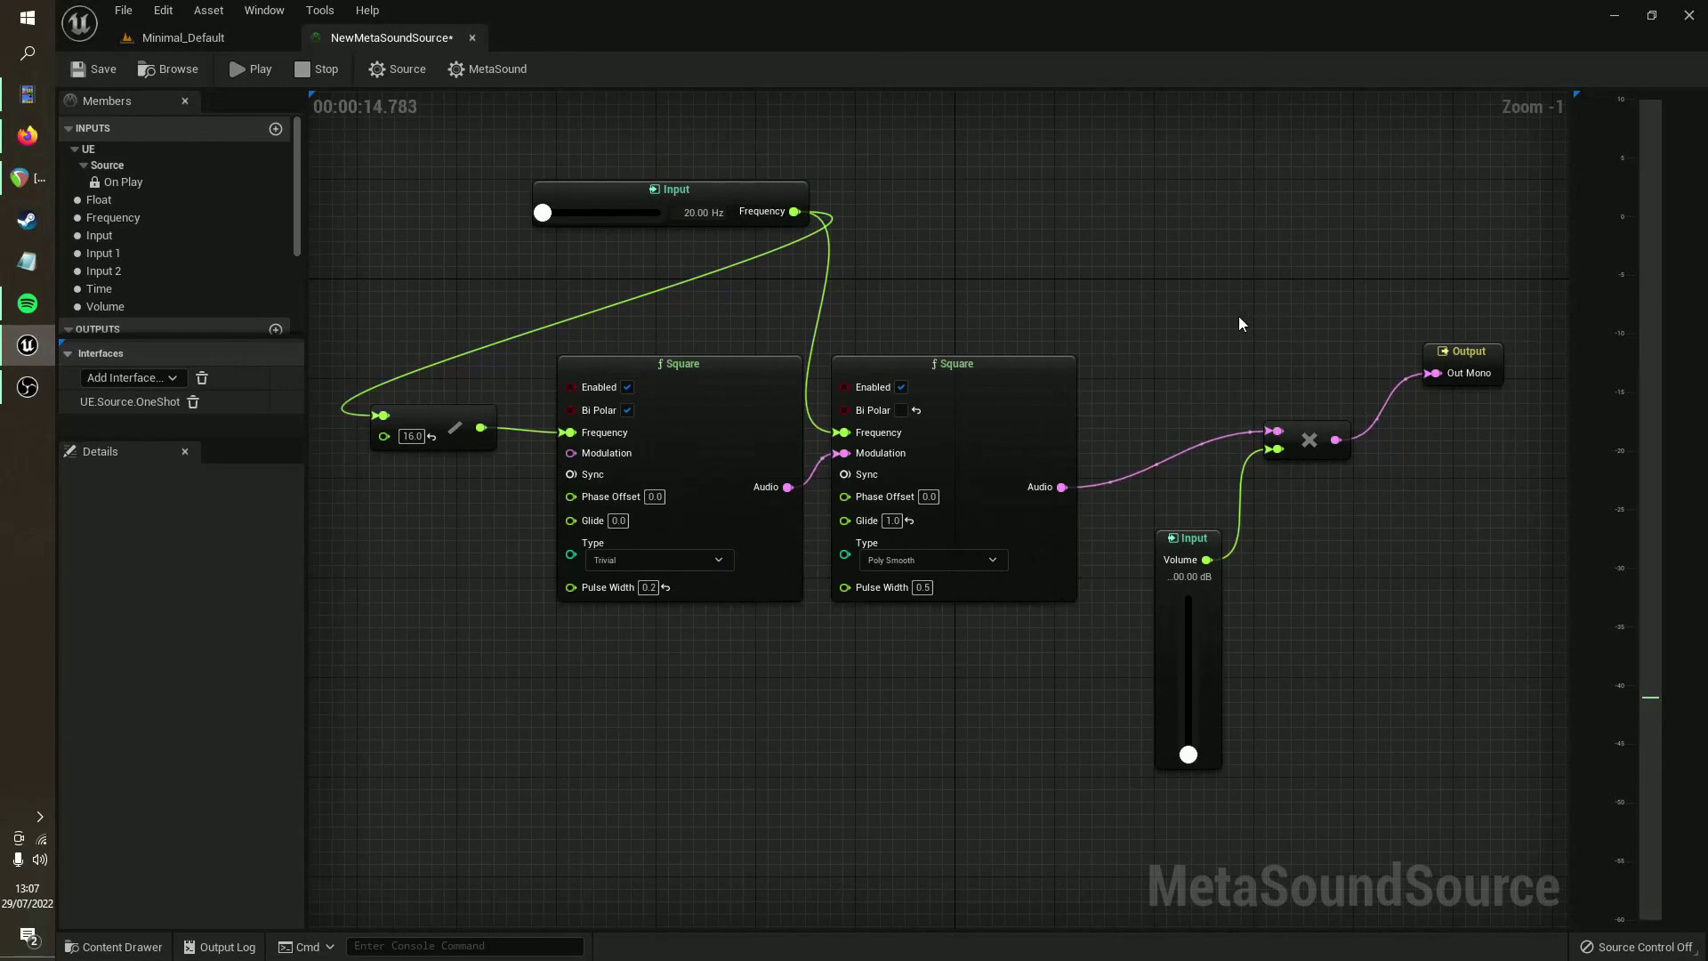